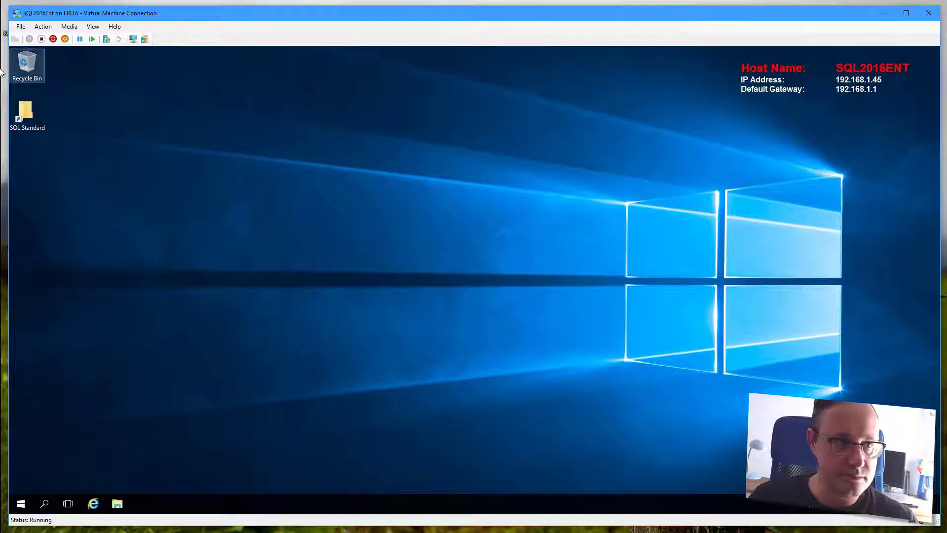
# - Check 192.168.1.45's server properties: the product is SQL Server Enterprise (64-bit), version 13.0.4001.0
pyautogui.moveTo(2, 123)
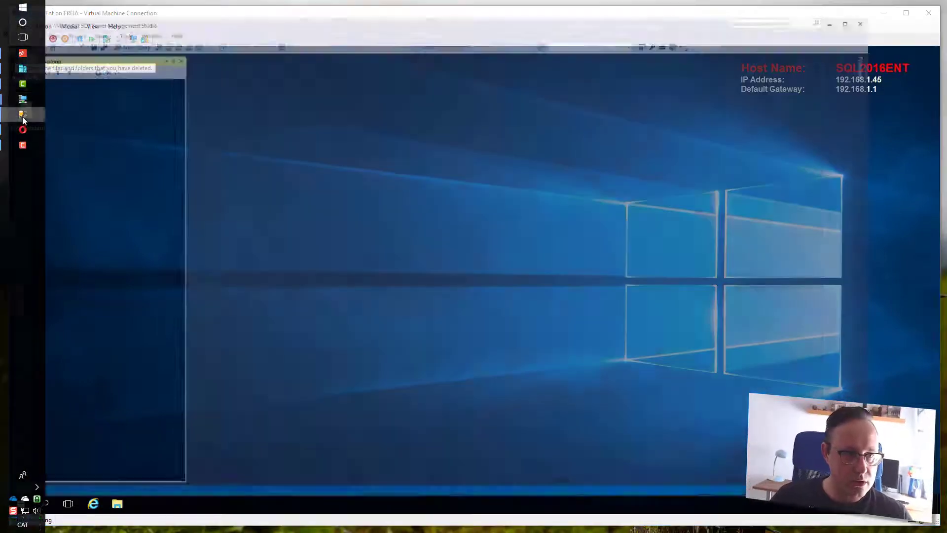
pyautogui.click(22, 117)
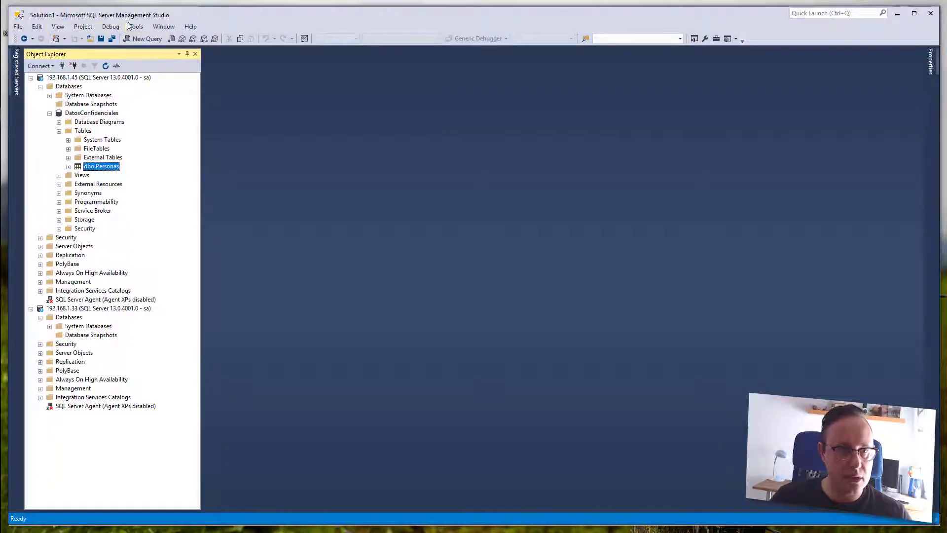
pyautogui.click(71, 78)
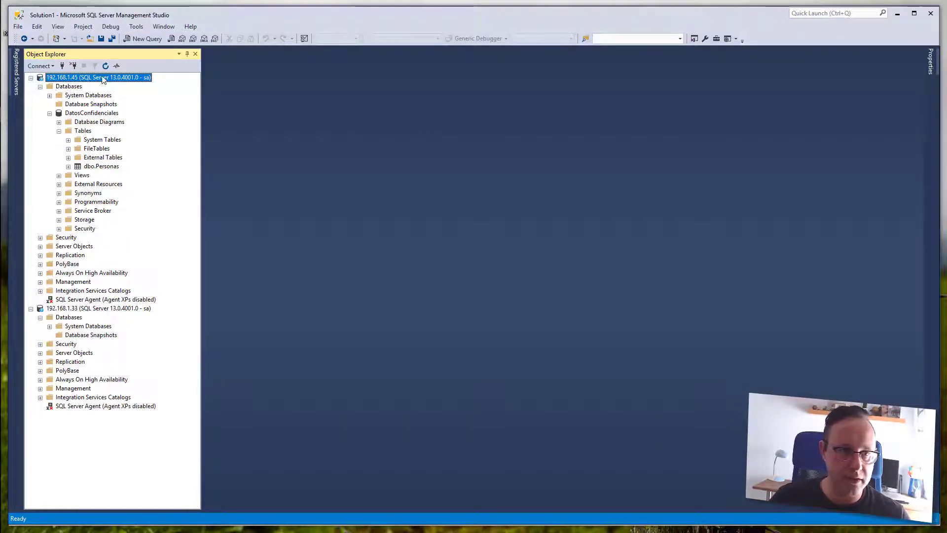
pyautogui.rightClick(102, 80)
pyautogui.click(129, 265)
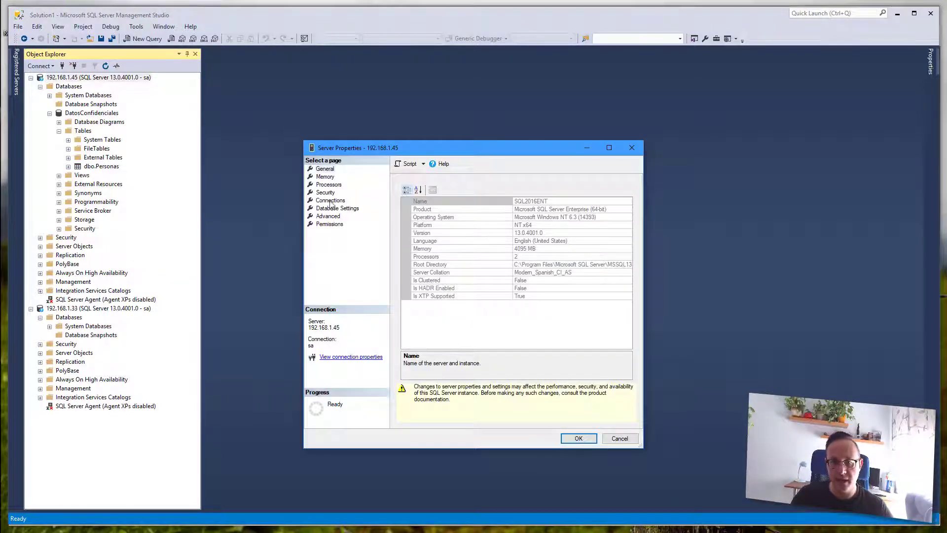
pyautogui.click(425, 209)
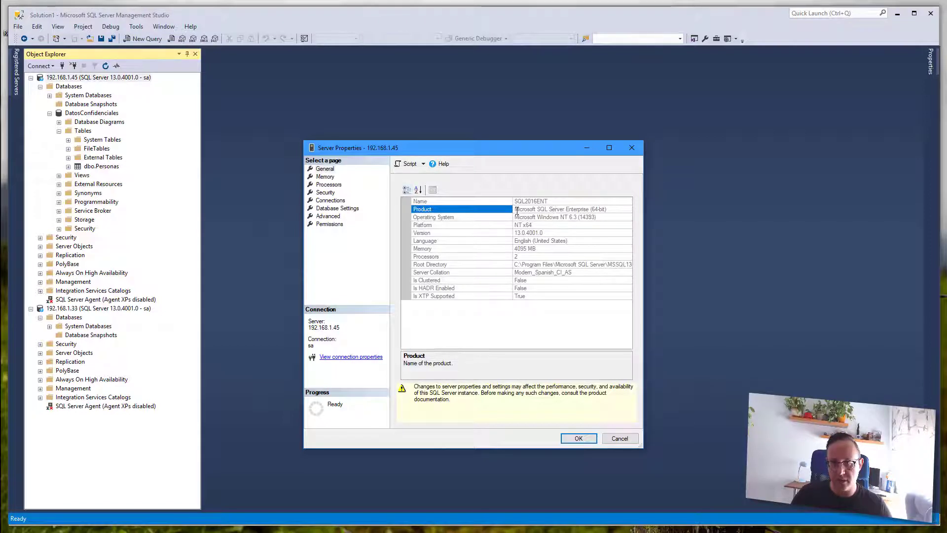
pyautogui.moveTo(516, 209); pyautogui.dragTo(615, 213)
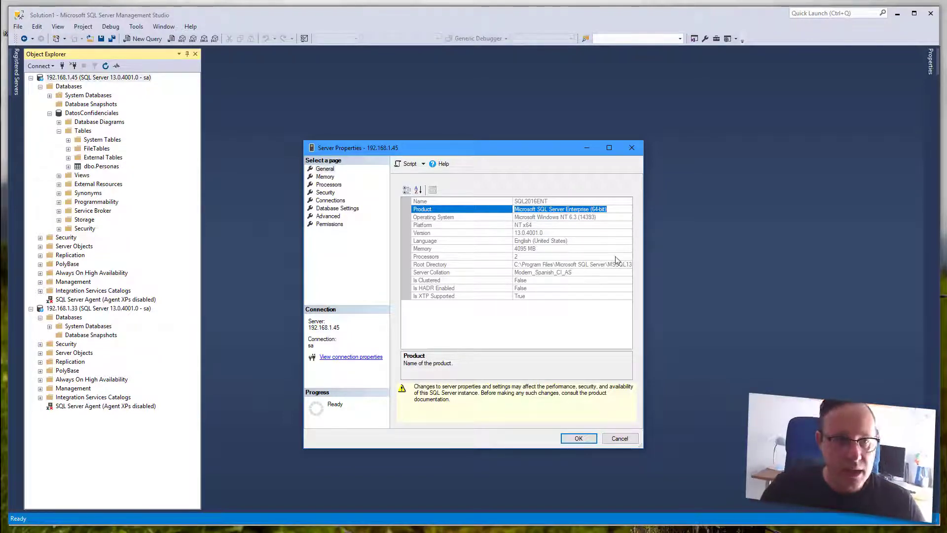
pyautogui.click(578, 438)
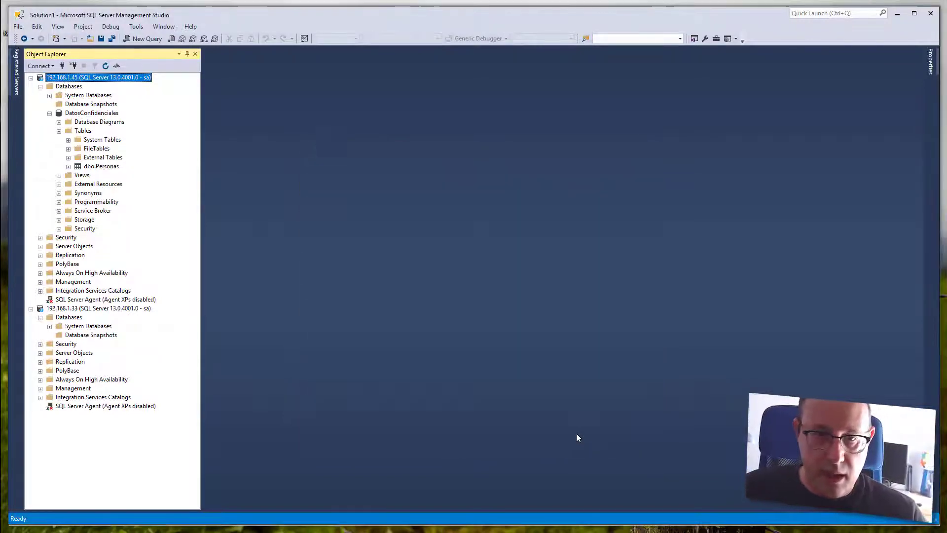
# - Run 'select * from Personas' in a new query on DatosConfidenciales to confirm its 8 rows
pyautogui.click(95, 114)
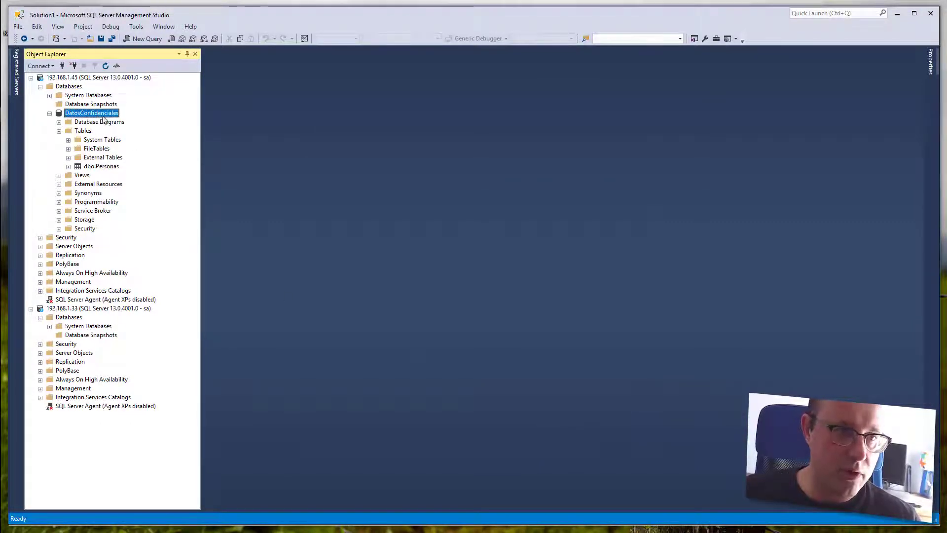
pyautogui.rightClick(107, 114)
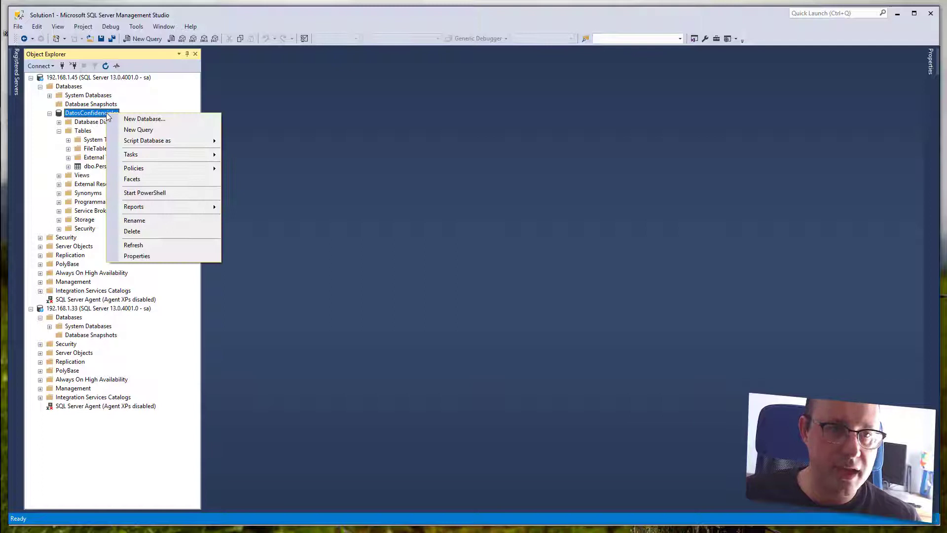
pyautogui.click(126, 129)
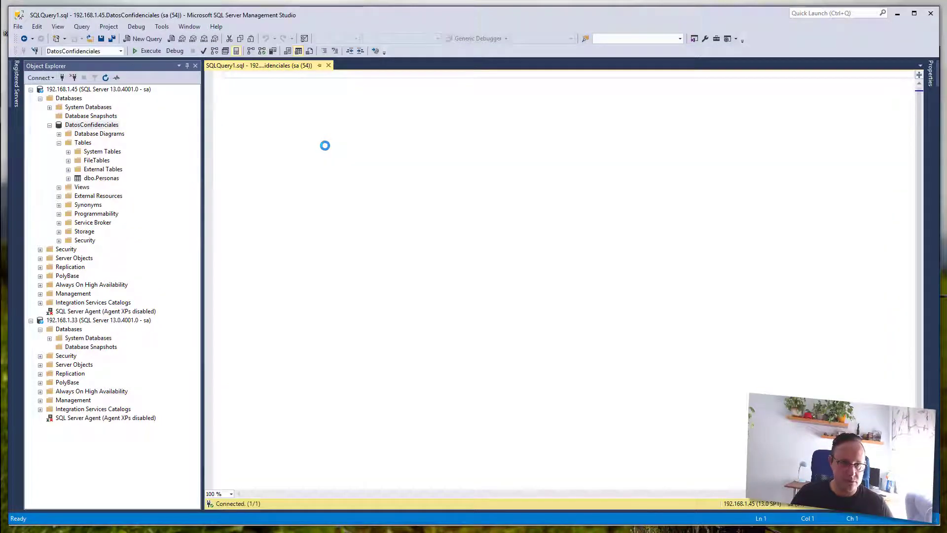
pyautogui.write('select ')
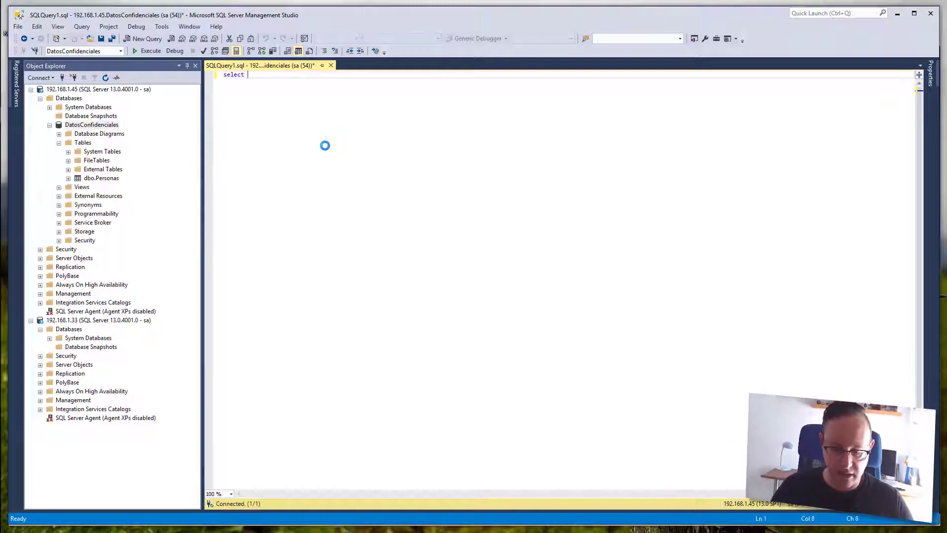
pyautogui.write('* from Personas')
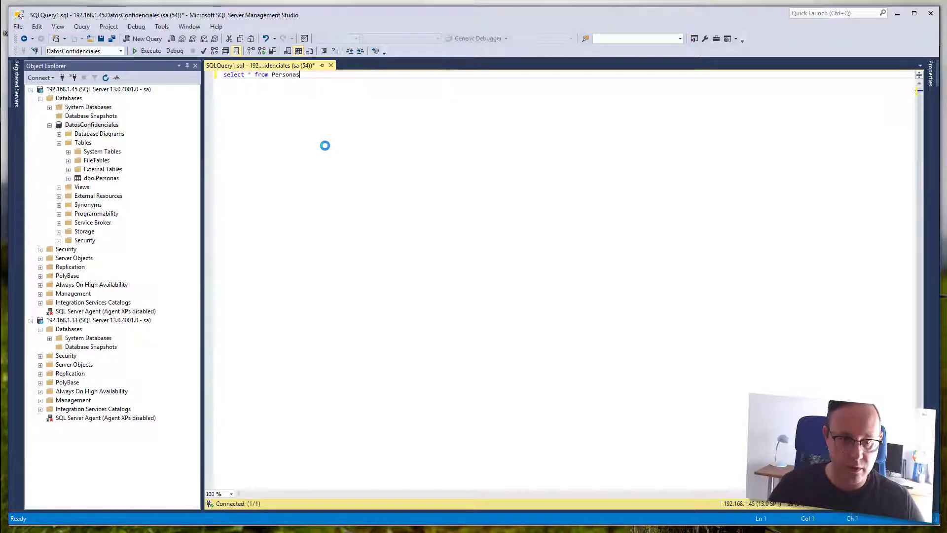
pyautogui.press('F5')
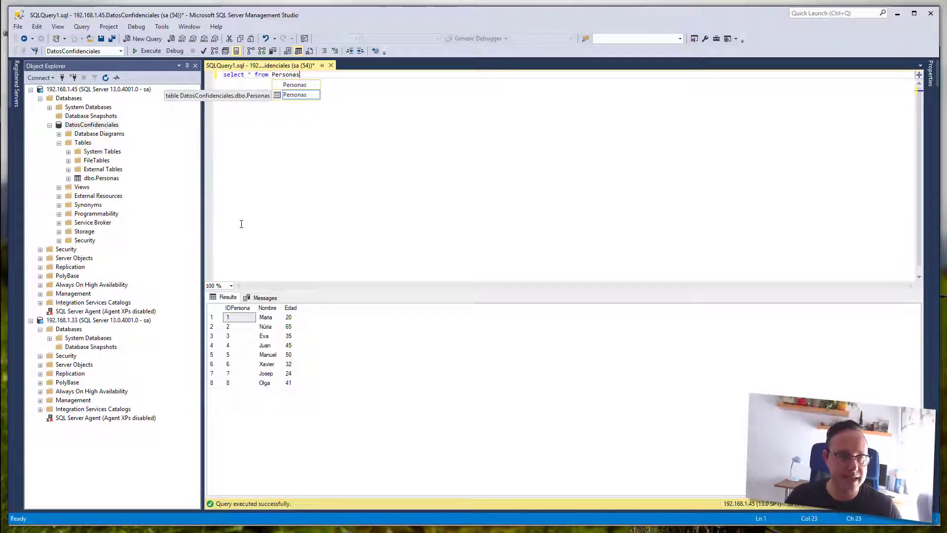
# - Detach DatosConfidenciales from 192.168.1.45 with Drop Connections and Update Statistics ticked
pyautogui.click(92, 126)
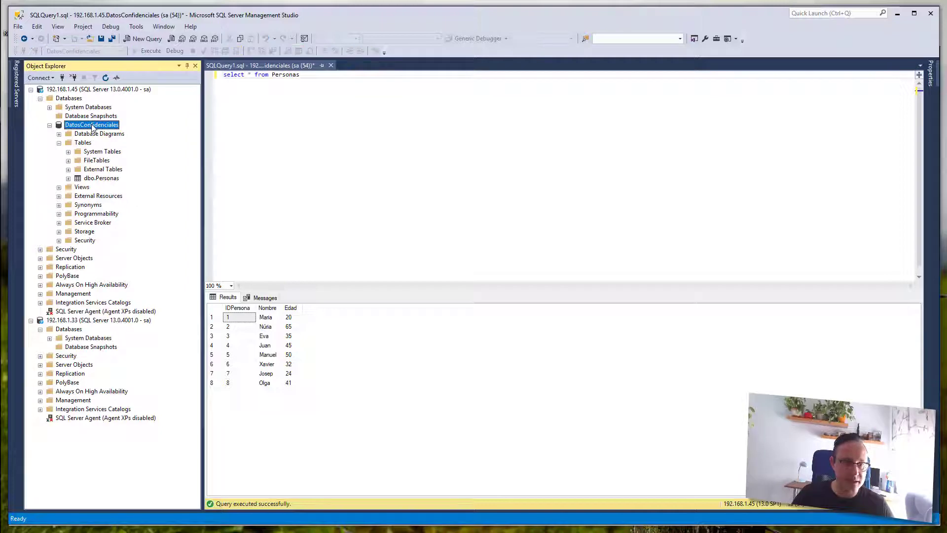
pyautogui.rightClick(91, 126)
pyautogui.moveTo(129, 165)
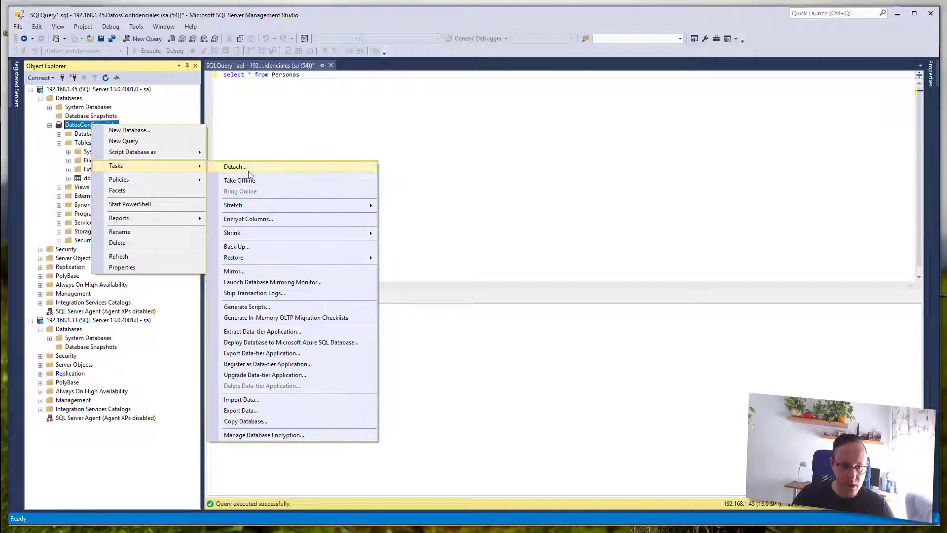
pyautogui.click(248, 169)
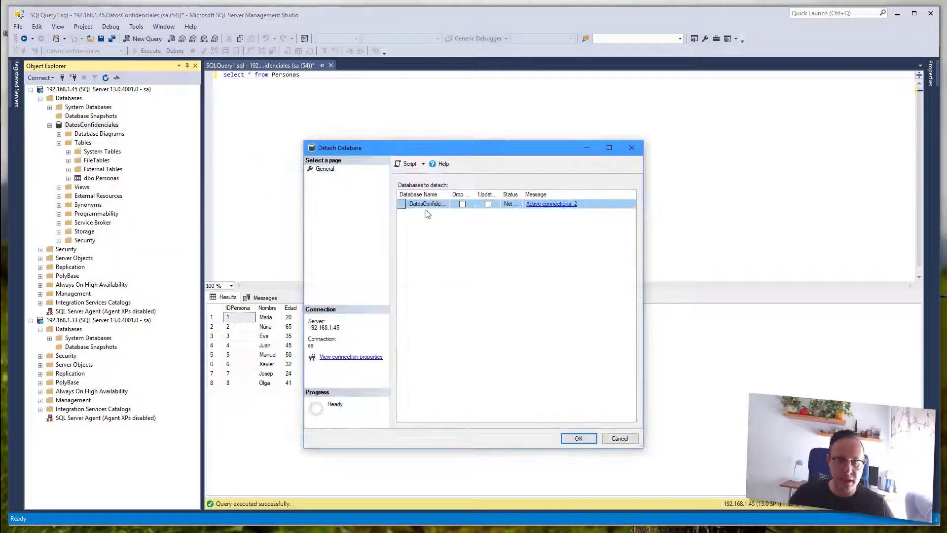
pyautogui.click(462, 204)
pyautogui.click(488, 204)
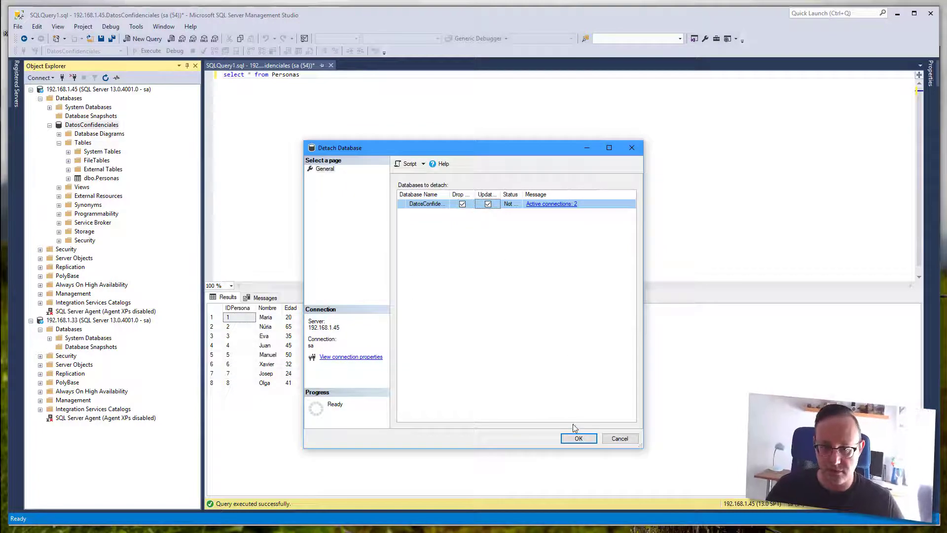
pyautogui.click(575, 439)
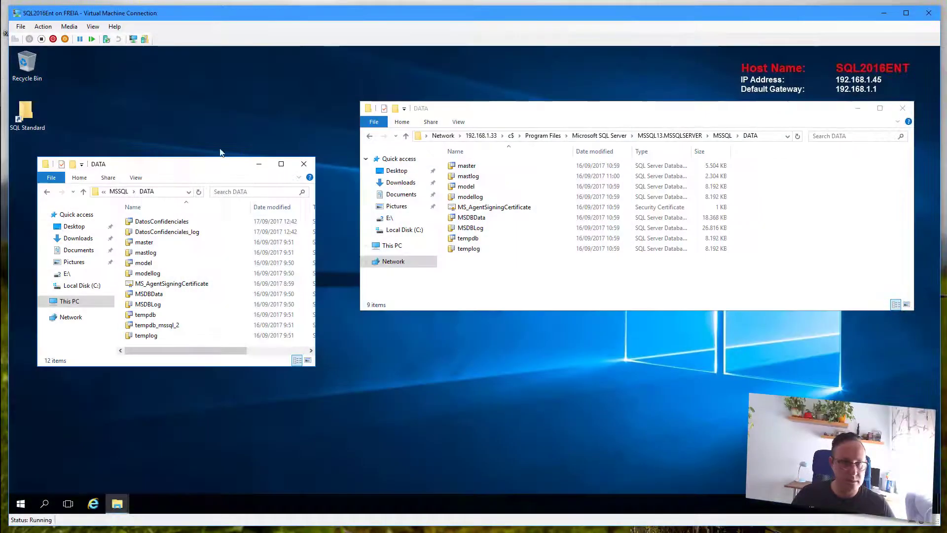
# - Copy the DatosConfidenciales and DatosConfidenciales_log files into the DATA folder on 192.168.1.33
pyautogui.click(165, 223)
pyautogui.keyDown('shift'); pyautogui.click(178, 232); pyautogui.keyUp('shift')
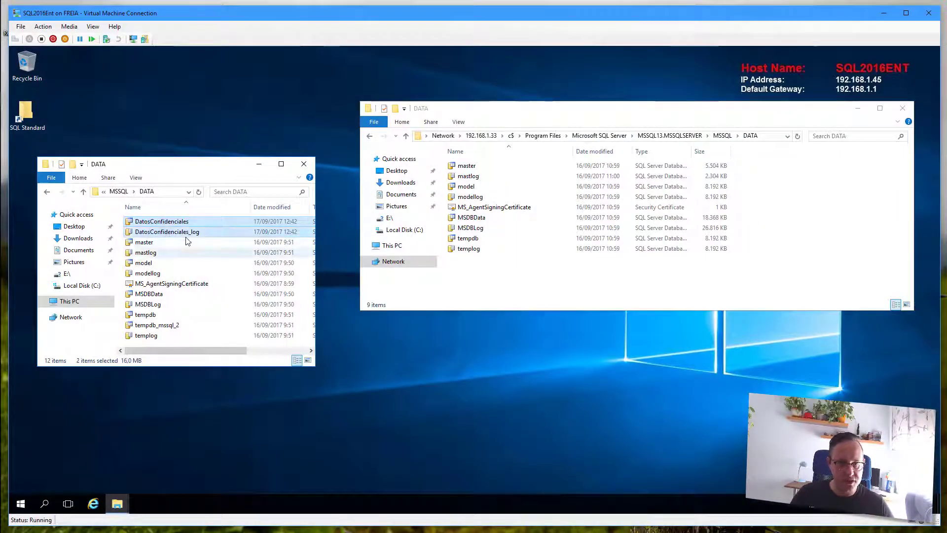
pyautogui.rightClick(180, 230)
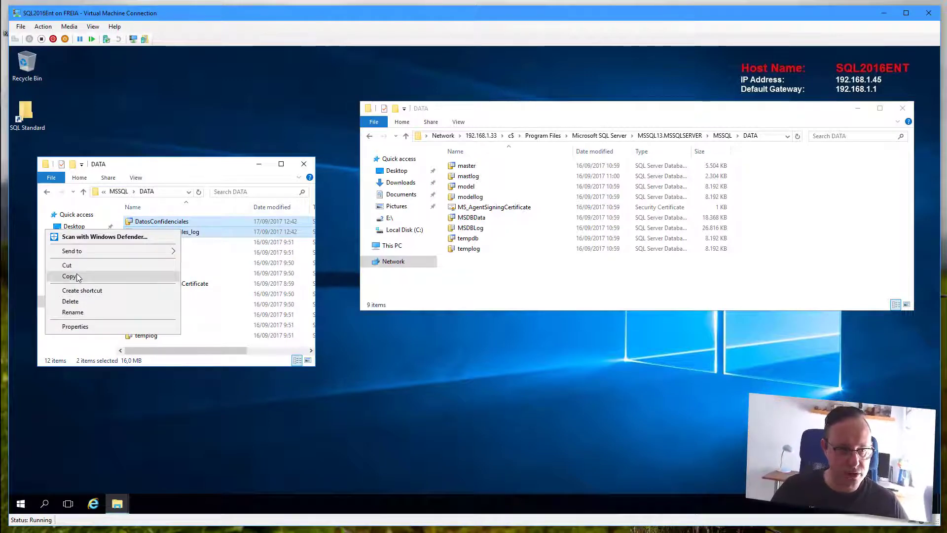
pyautogui.click(74, 277)
pyautogui.click(487, 277)
pyautogui.rightClick(487, 277)
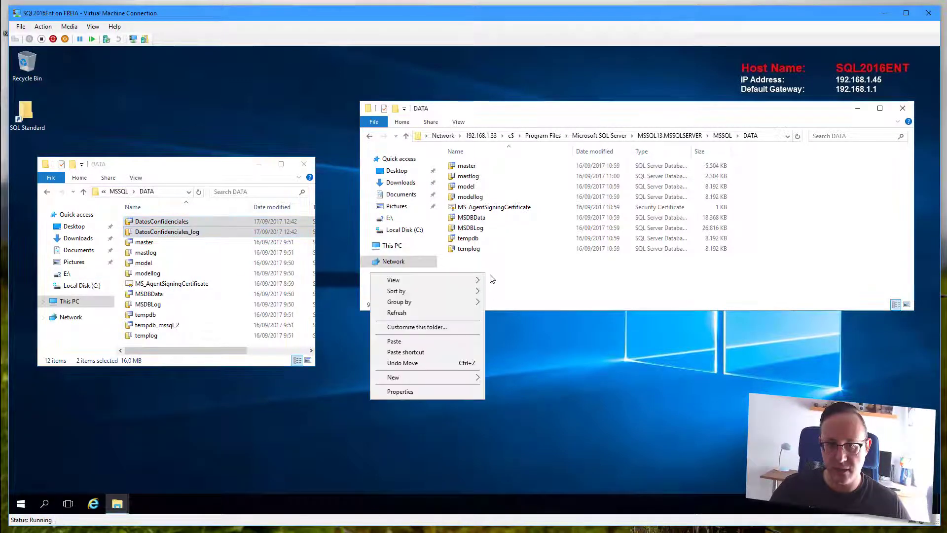
pyautogui.click(434, 336)
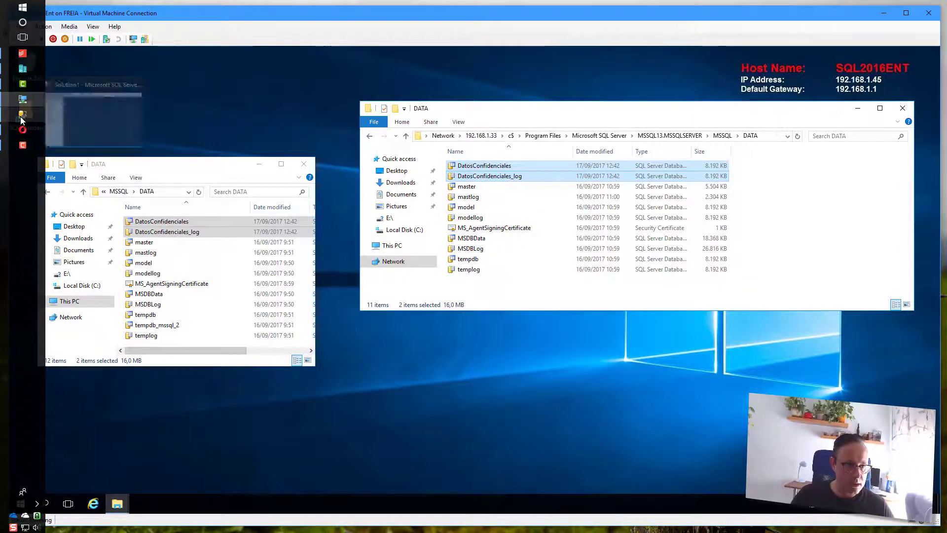
pyautogui.click(20, 116)
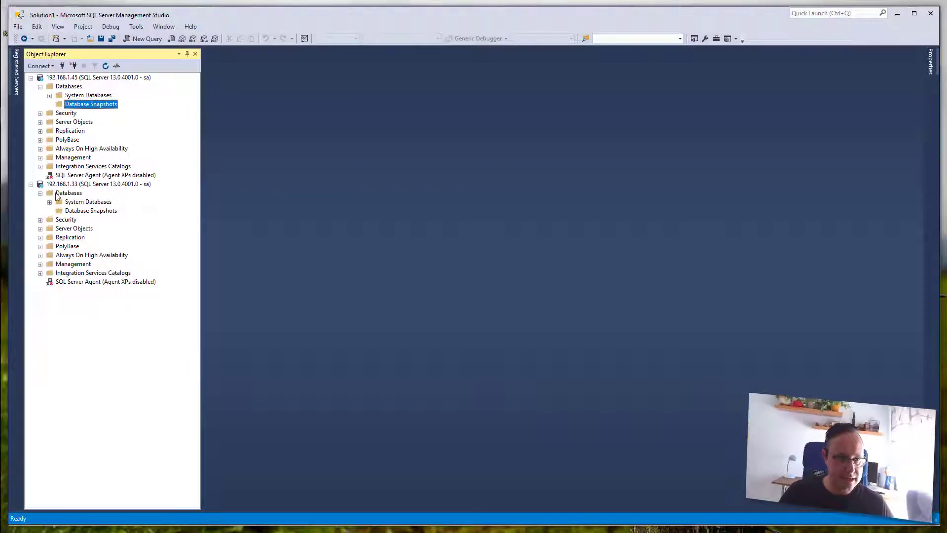
# - Attach DatosConfidenciales.mdf to the 192.168.1.33 server's Databases
pyautogui.click(69, 184)
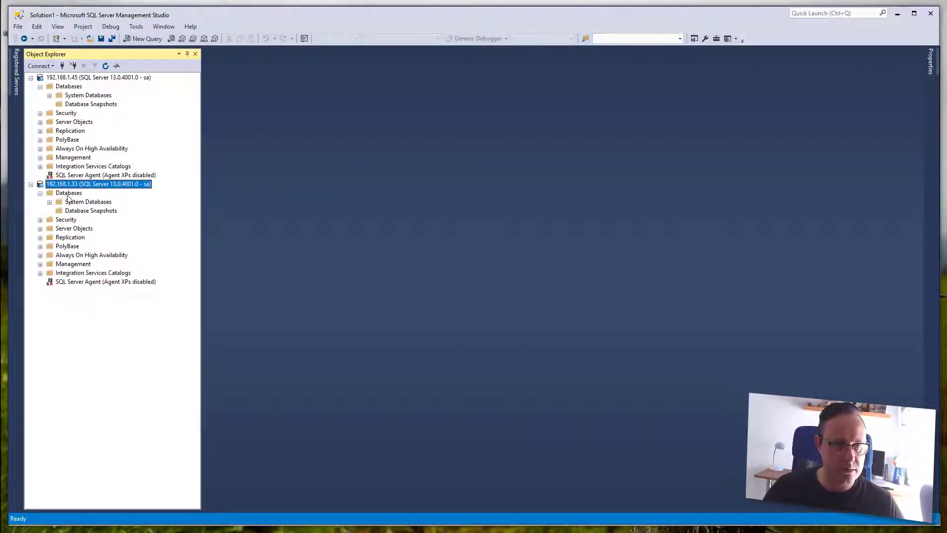
pyautogui.click(69, 194)
pyautogui.rightClick(67, 194)
pyautogui.click(119, 210)
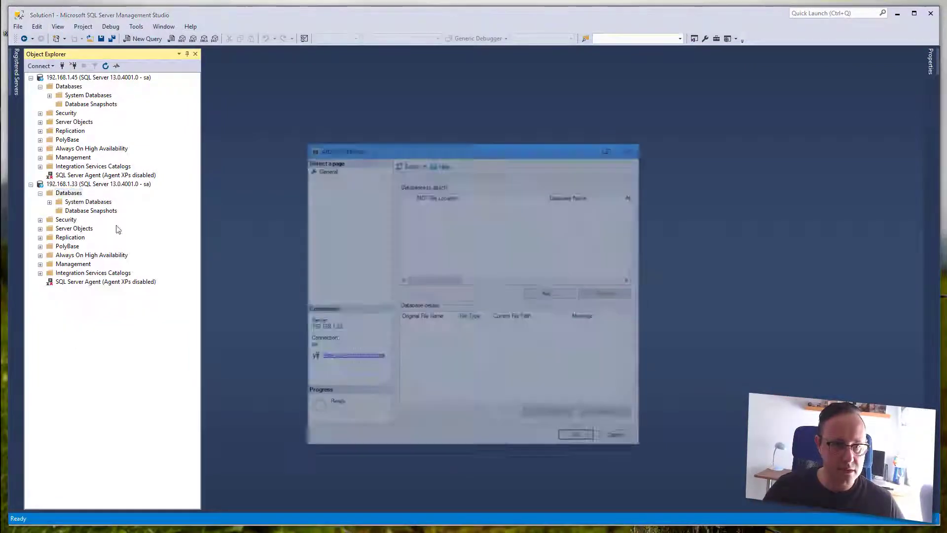
pyautogui.click(543, 294)
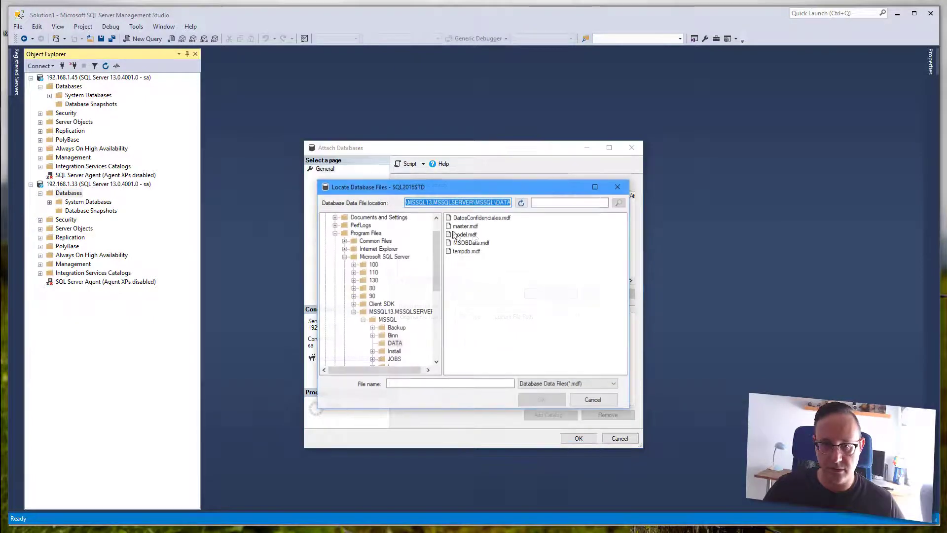
pyautogui.click(482, 219)
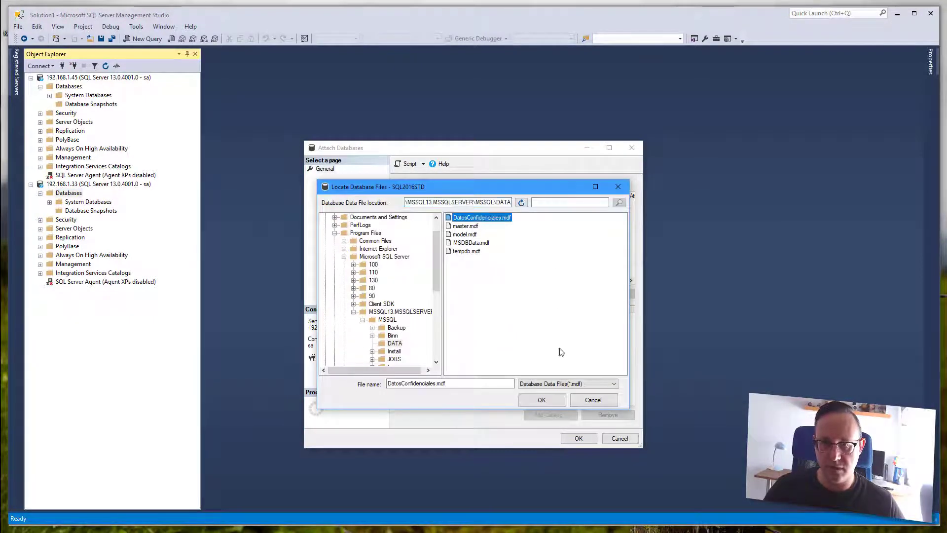
pyautogui.click(555, 401)
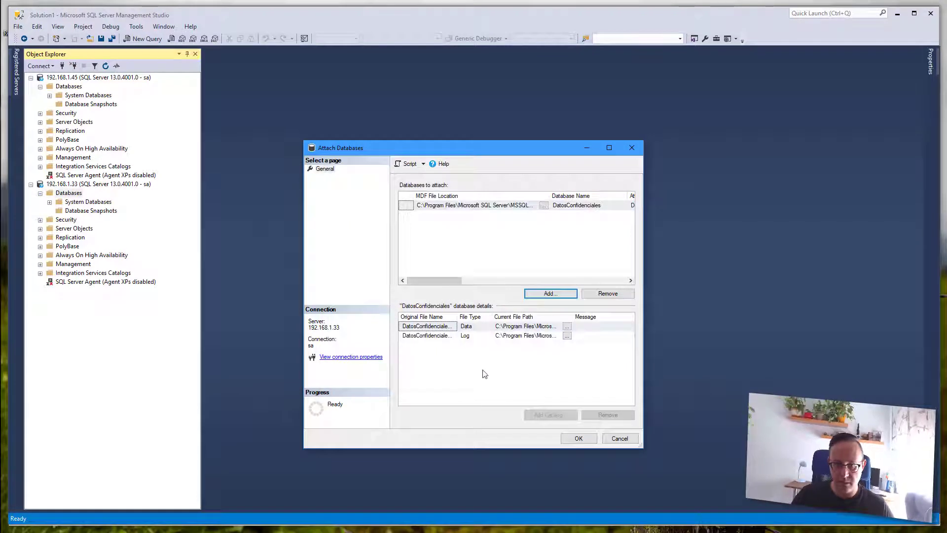
pyautogui.click(577, 438)
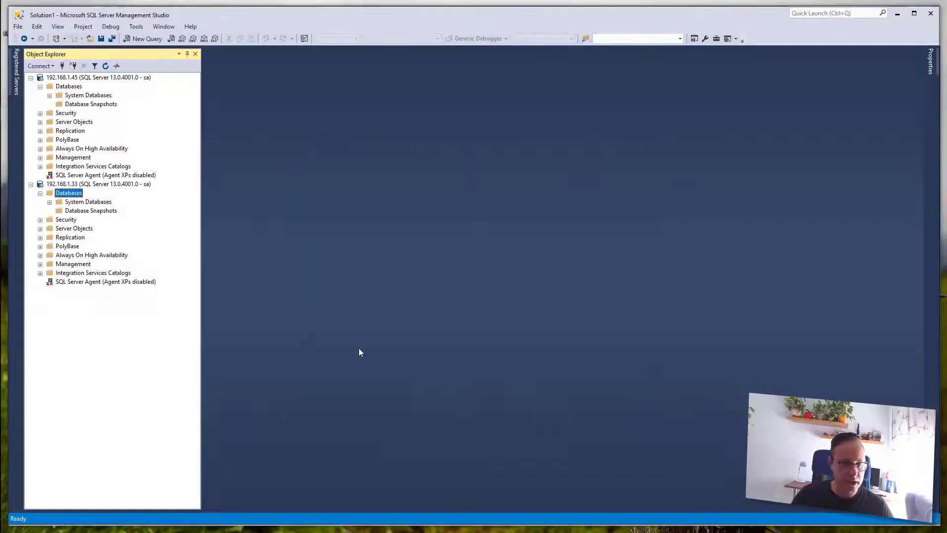
# - Run 'select * from personas' in a new query on DatosConfidenciales
pyautogui.rightClick(101, 220)
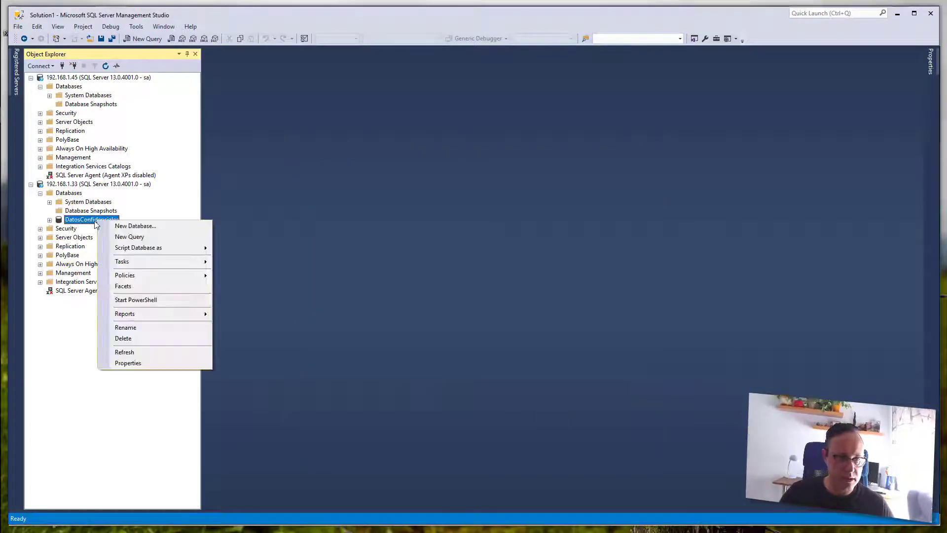
pyautogui.click(127, 235)
pyautogui.write('sele')
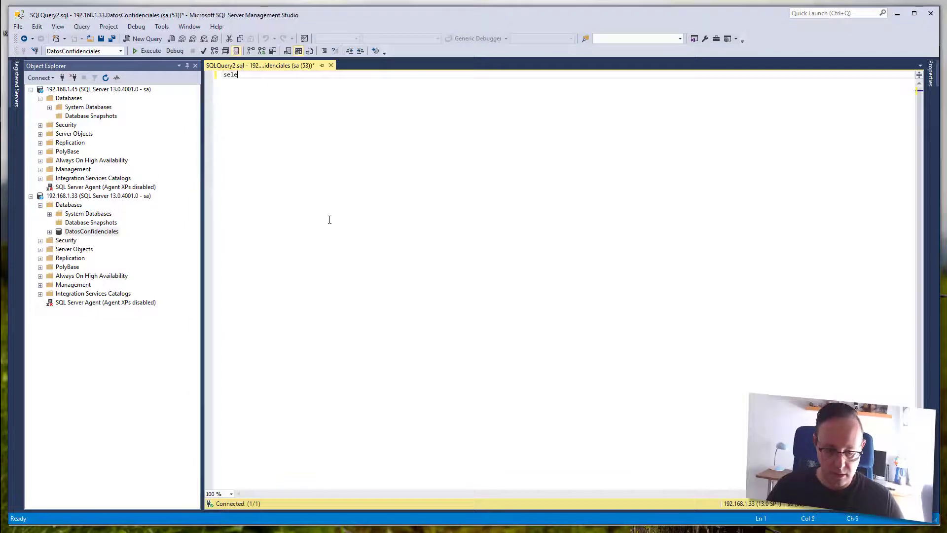
pyautogui.write('ct * from personas')
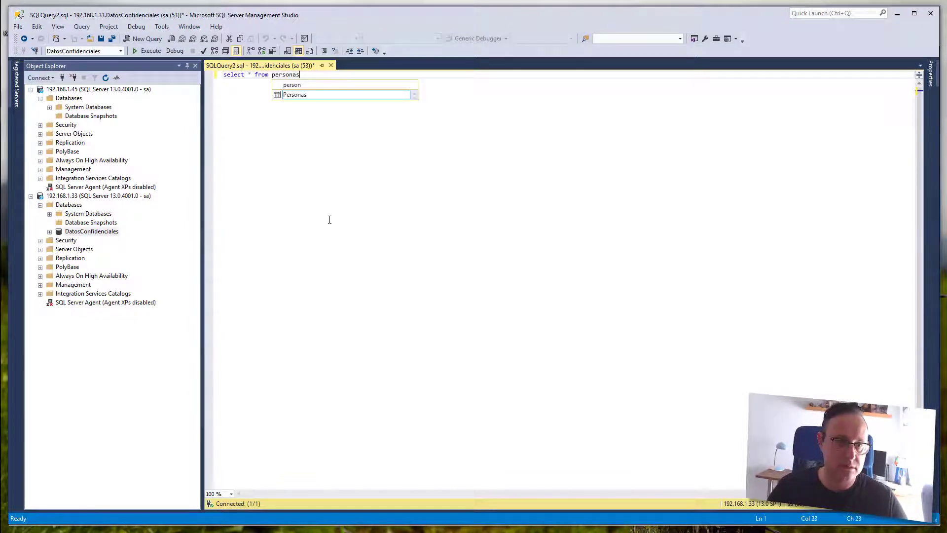
pyautogui.press('F5')
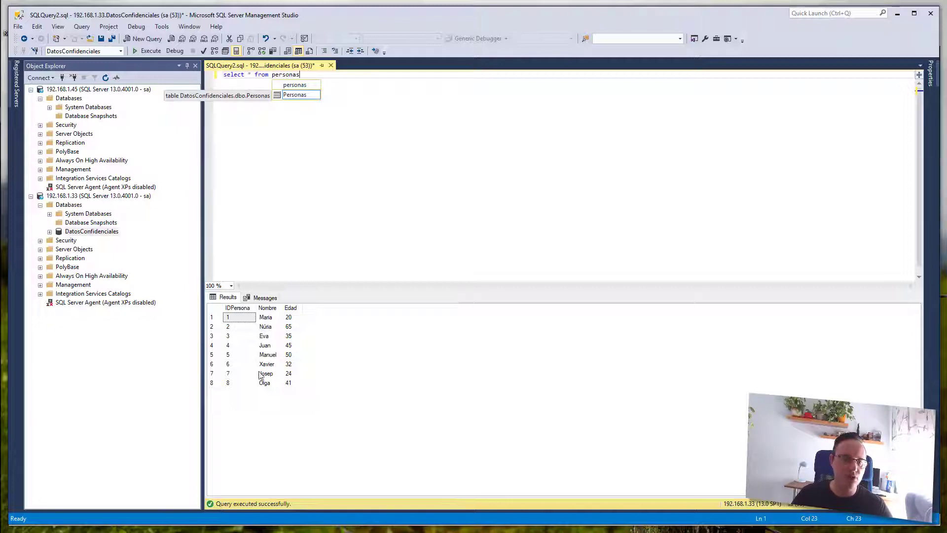
# - Close the query without saving and detach DatosConfidenciales, dropping connections and updating statistics
pyautogui.click(331, 65)
pyautogui.click(511, 328)
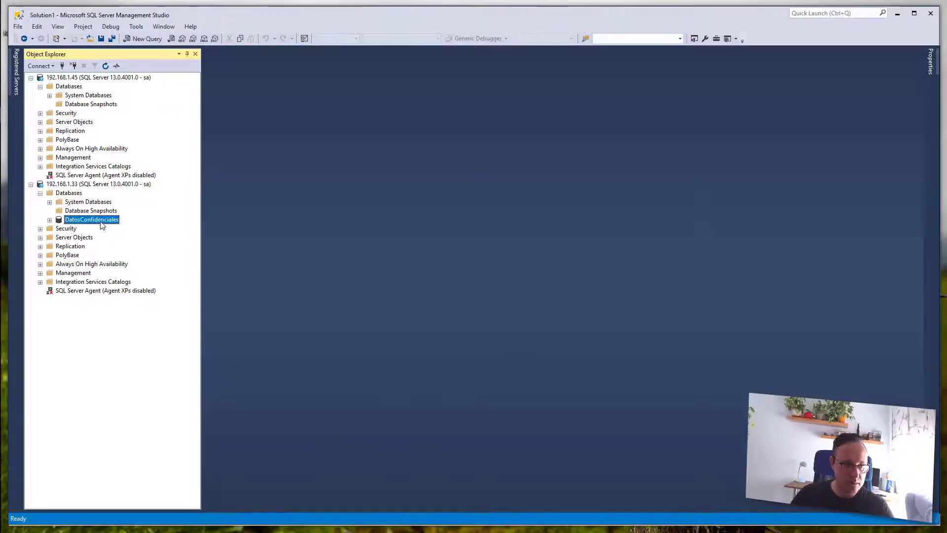
pyautogui.rightClick(102, 225)
pyautogui.moveTo(155, 263)
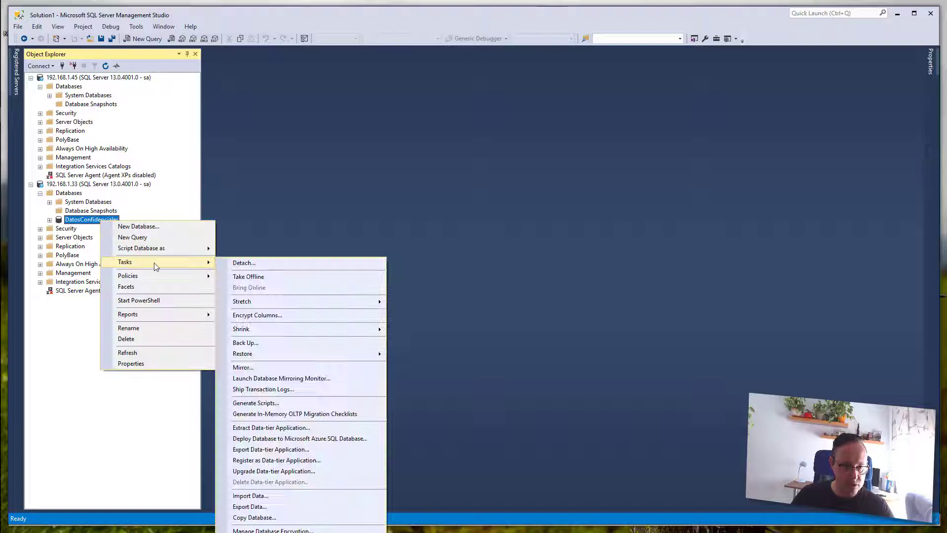
pyautogui.click(261, 270)
pyautogui.click(462, 204)
pyautogui.click(488, 204)
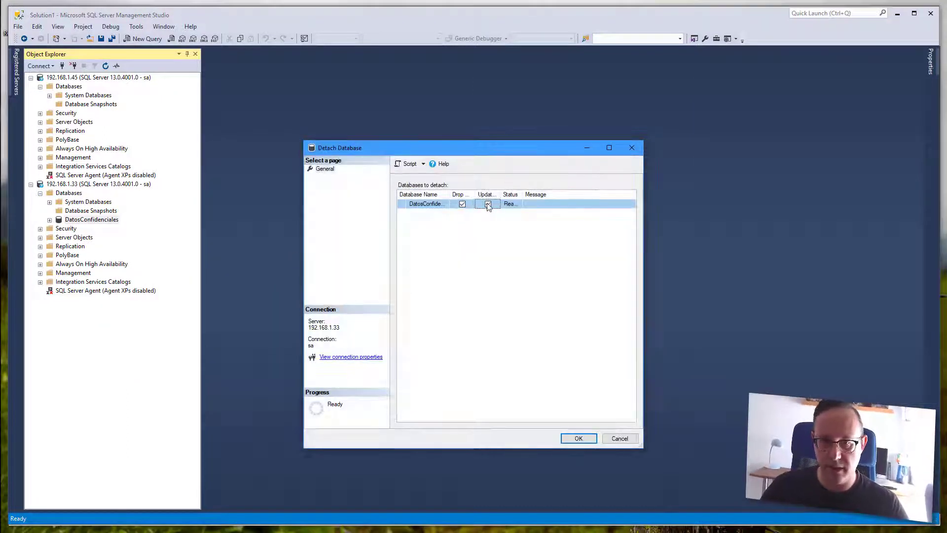
pyautogui.click(583, 439)
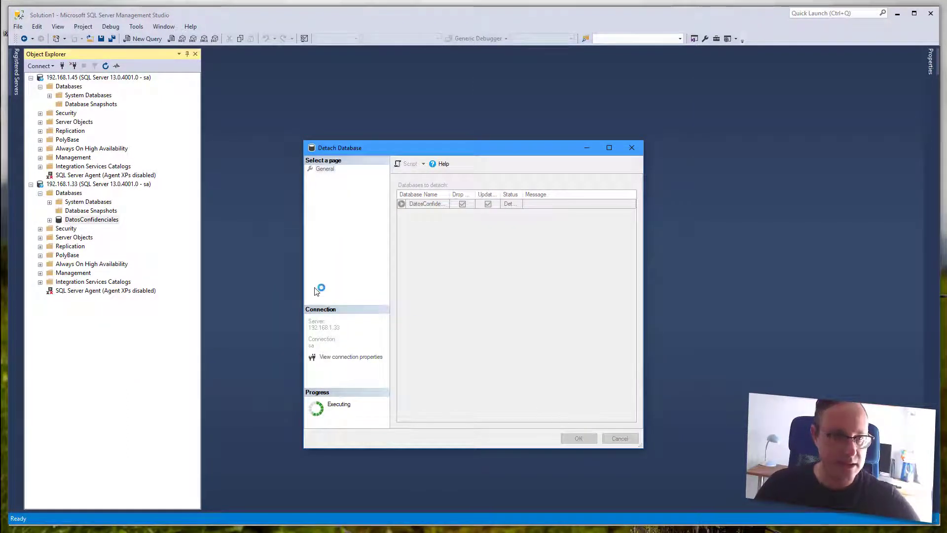
# - Attach DatosConfidenciales.mdf to 192.168.1.45 and expand the reattached database
pyautogui.rightClick(75, 90)
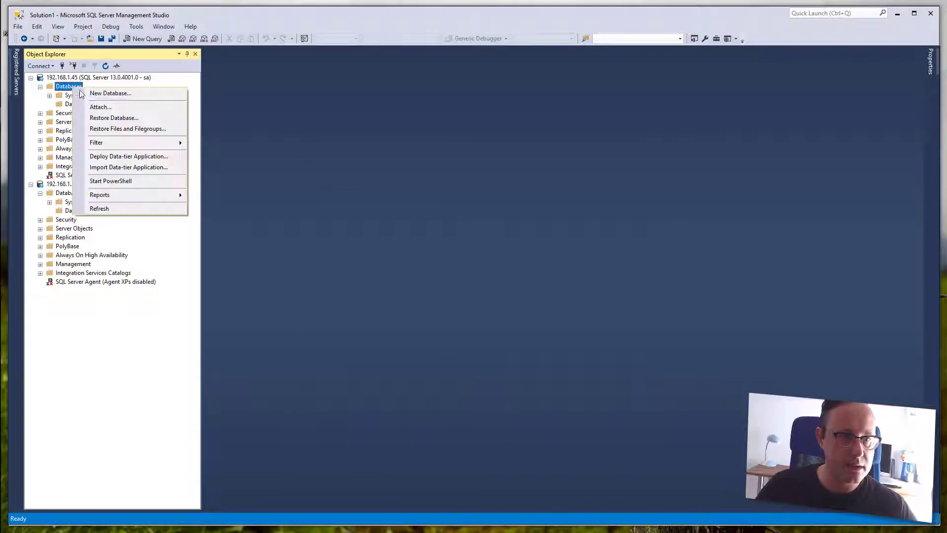
pyautogui.click(88, 104)
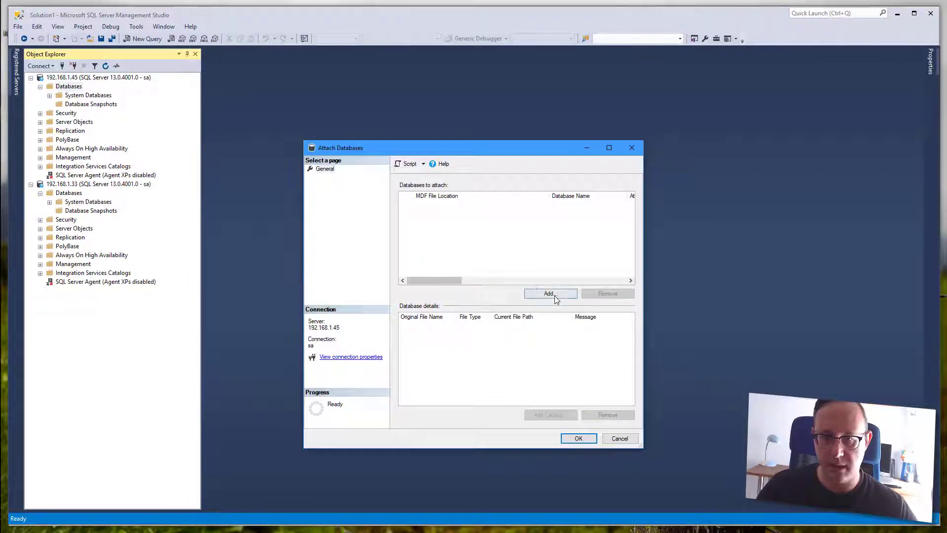
pyautogui.click(550, 294)
pyautogui.click(475, 219)
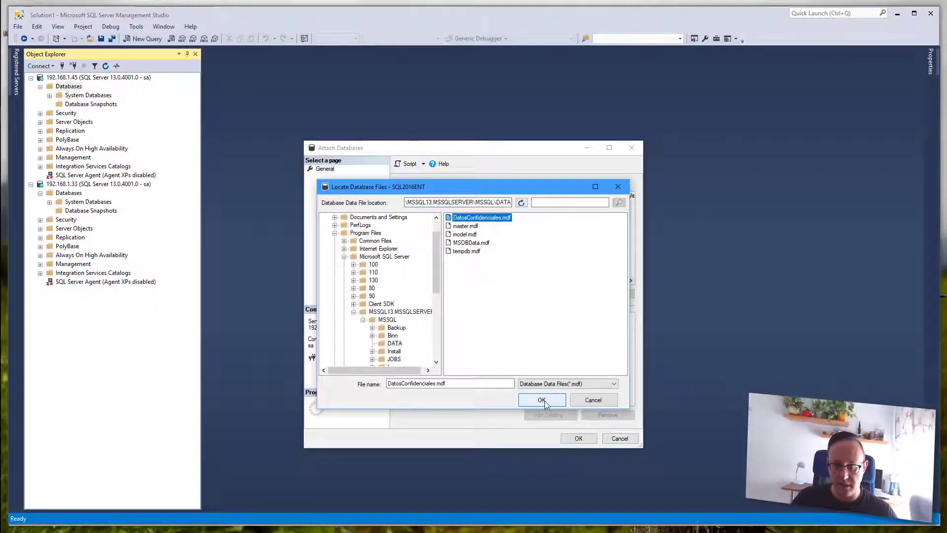
pyautogui.click(542, 400)
pyautogui.click(585, 439)
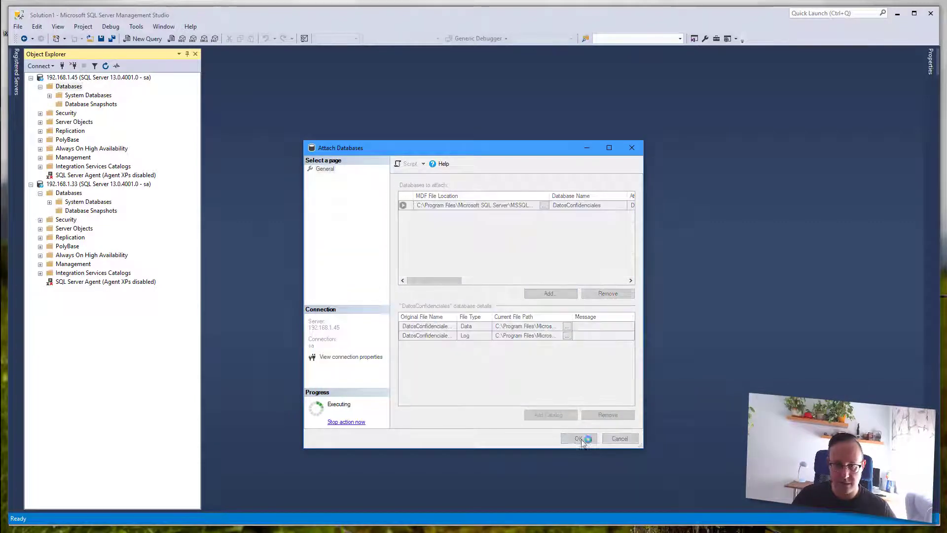
pyautogui.click(50, 113)
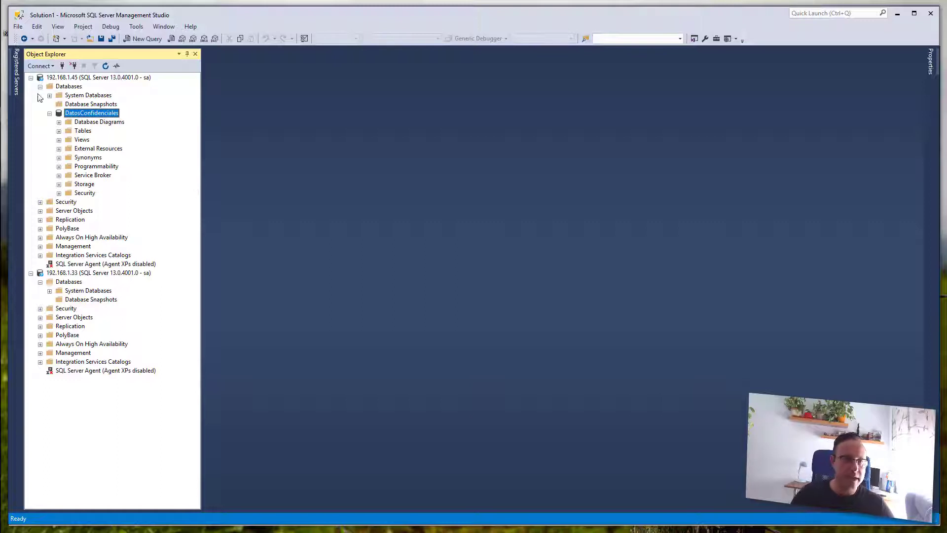
pyautogui.click(83, 78)
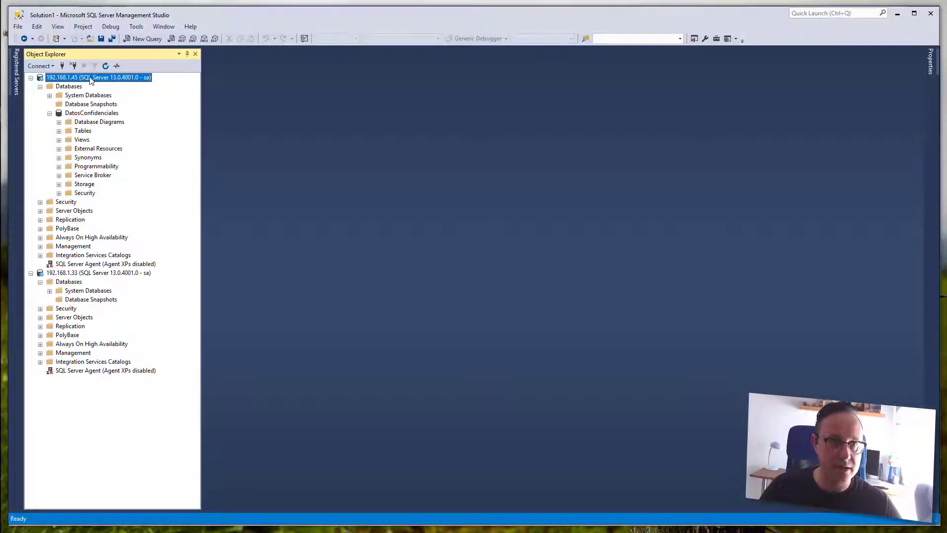
pyautogui.rightClick(90, 77)
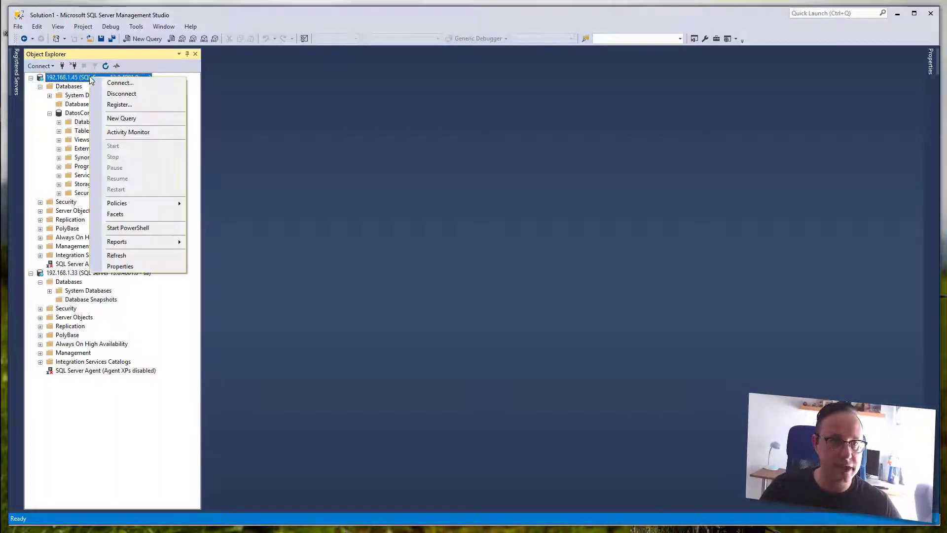
# - In a new query on 192.168.1.45, write 'use master; go' and a Create Master Key statement with a password
pyautogui.click(110, 121)
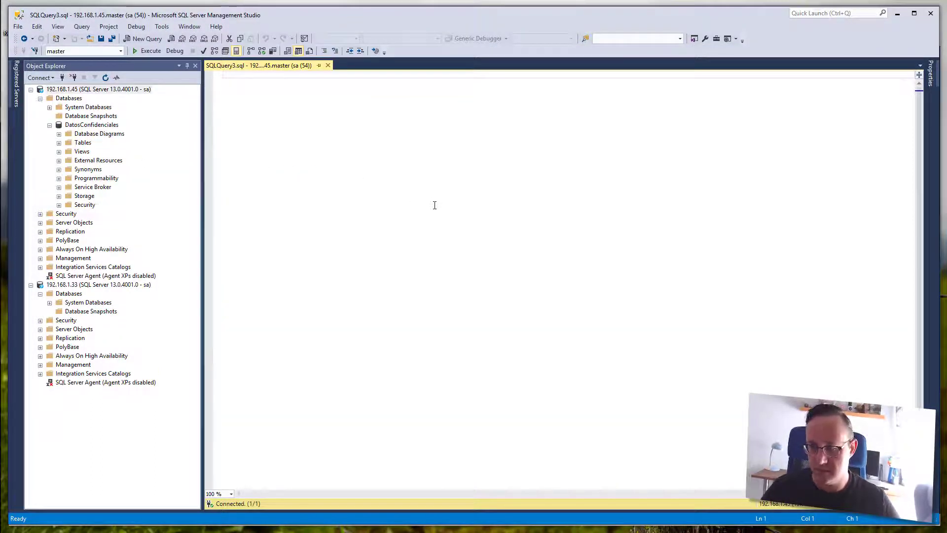
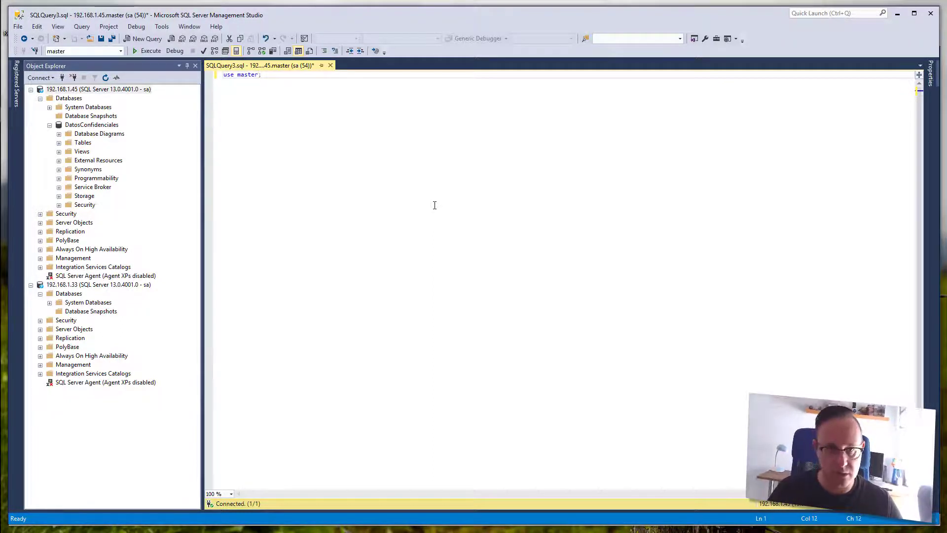
pyautogui.press('Return')
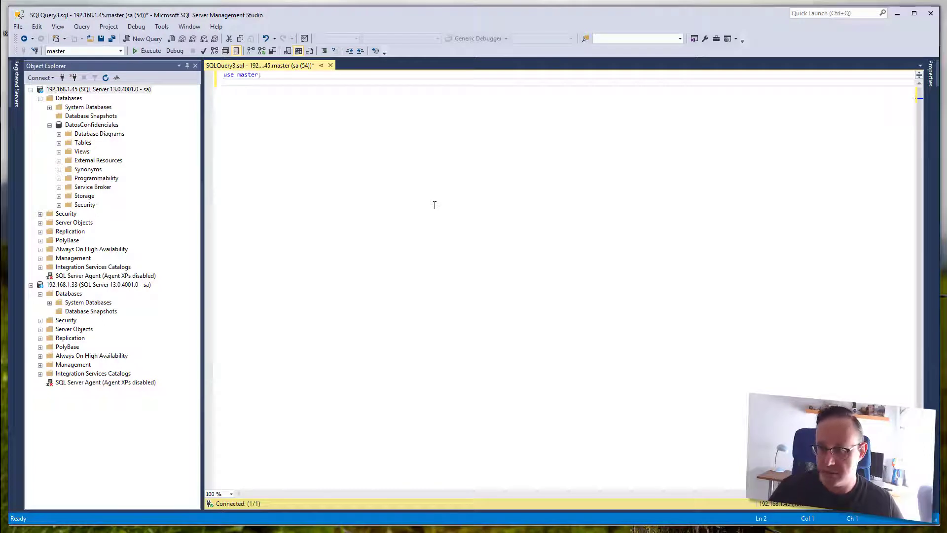
pyautogui.press('Return')
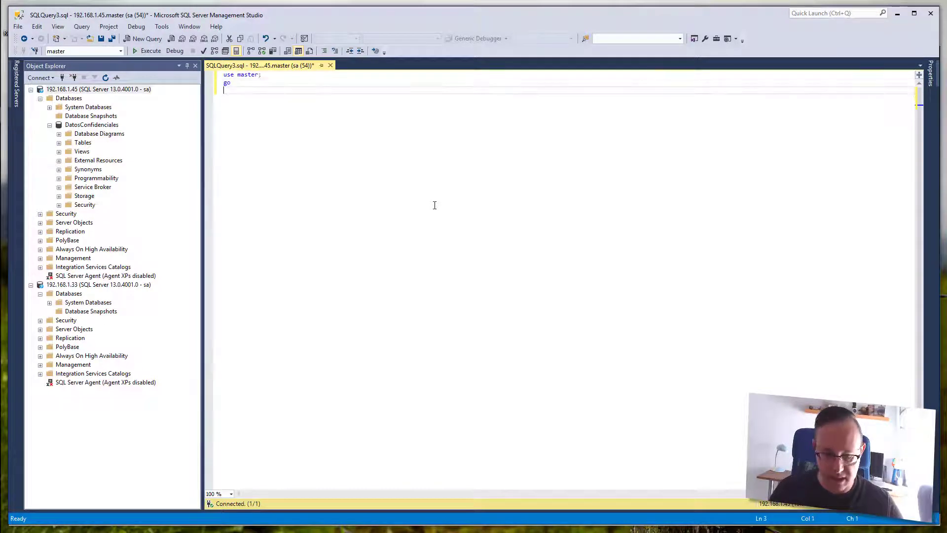
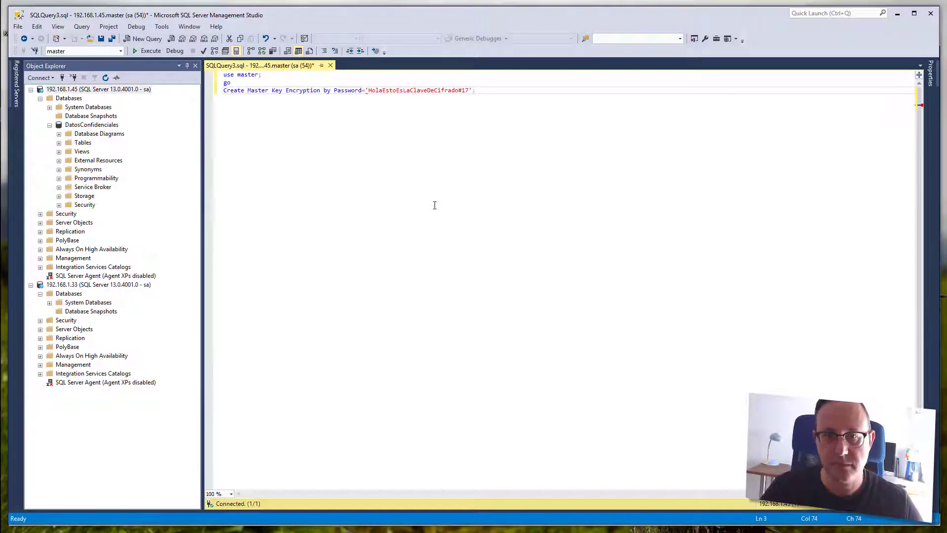
# - Add a blank line after the statement and delete the password's trailing characters
pyautogui.press('Left')
pyautogui.press('Left')
pyautogui.press('Left')
pyautogui.press('Left')
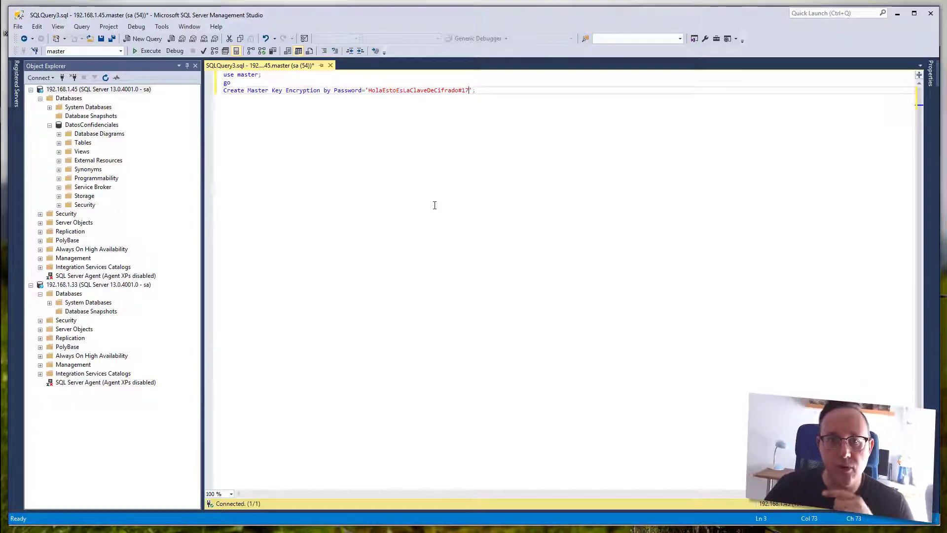
pyautogui.press('End')
pyautogui.press('Return')
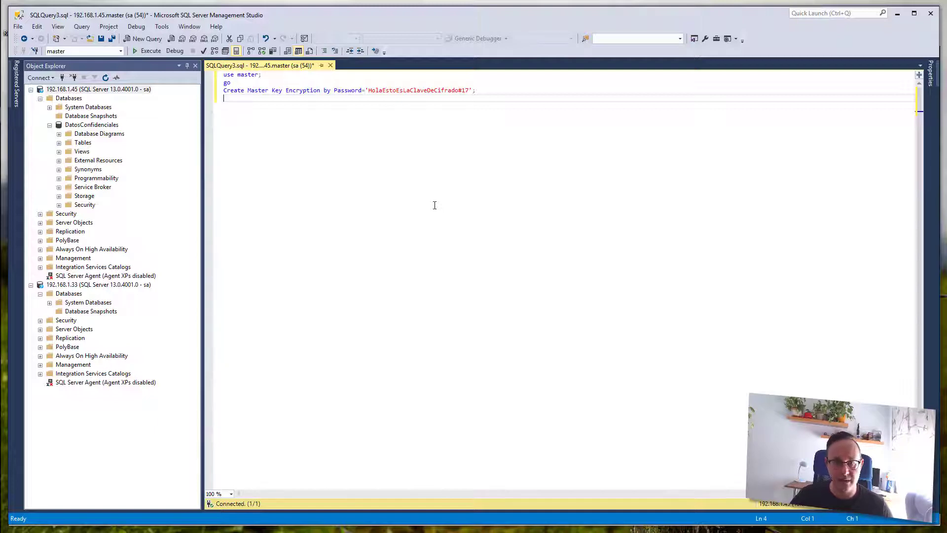
pyautogui.press('Up')
pyautogui.press('Left')
pyautogui.press('Down')
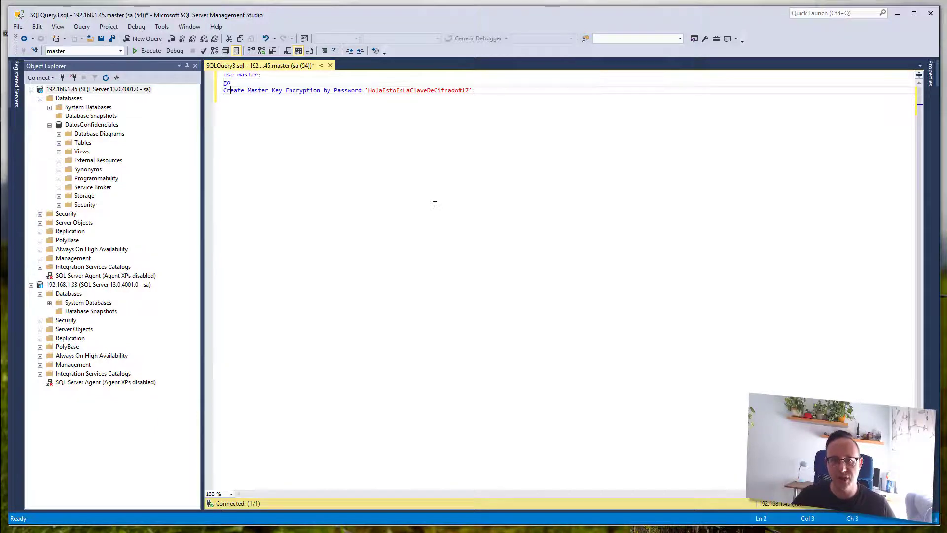
pyautogui.press('Left')
pyautogui.press('Left')
pyautogui.press('BackSpace')
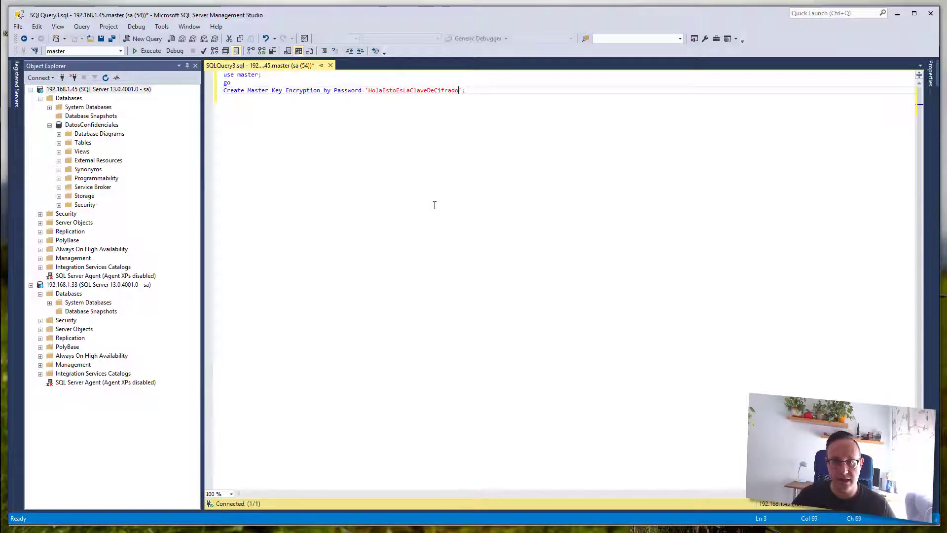
pyautogui.press('Down')
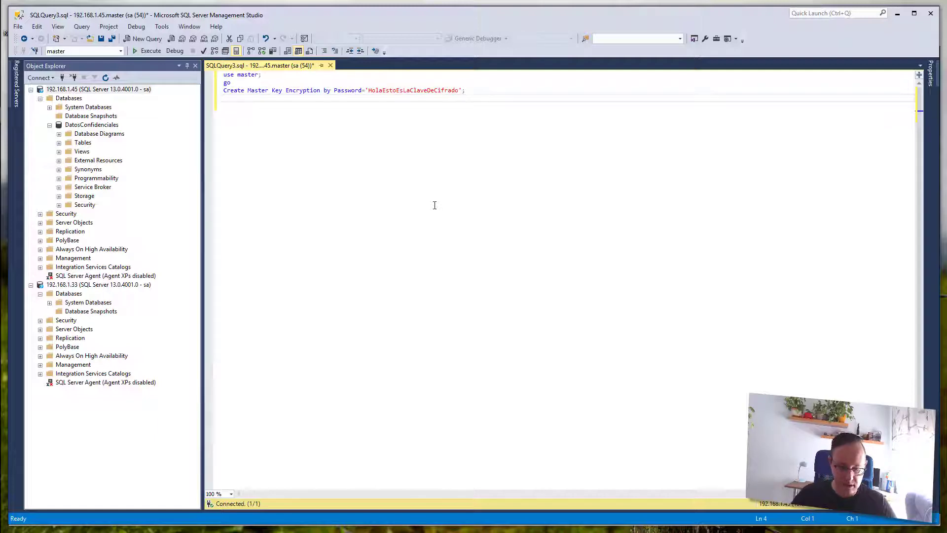
# - Add a closing go and run the script, which fails the password complexity check
pyautogui.write('go;')
pyautogui.press('F5')
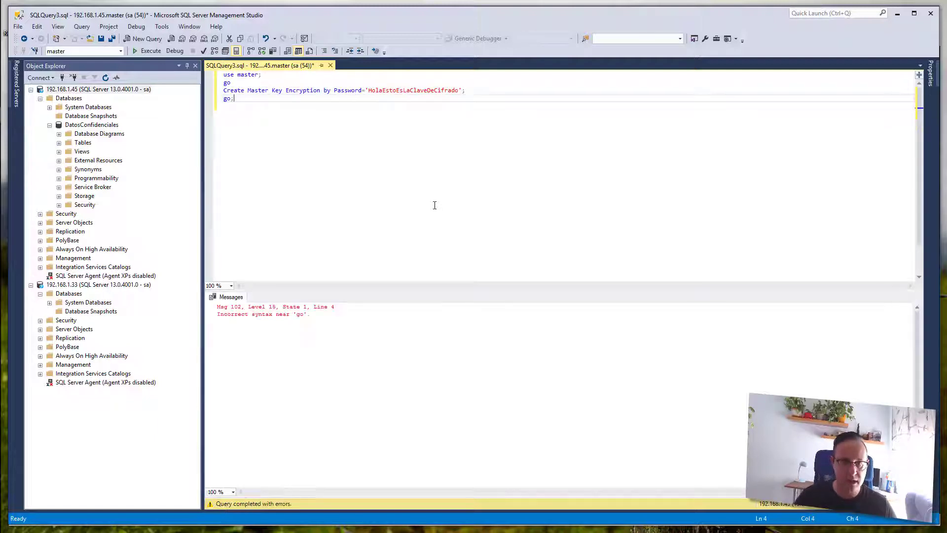
pyautogui.press('BackSpace')
pyautogui.press('F5')
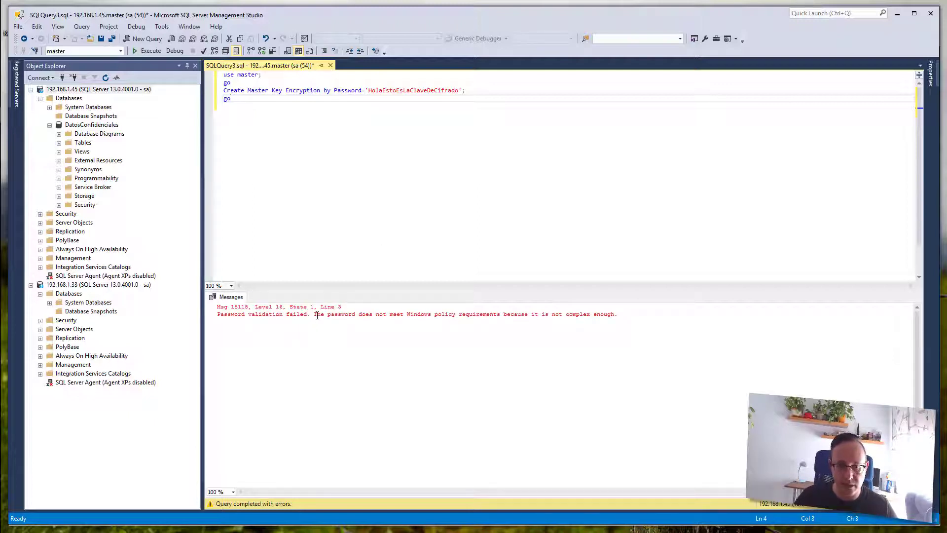
pyautogui.moveTo(317, 316); pyautogui.dragTo(491, 310)
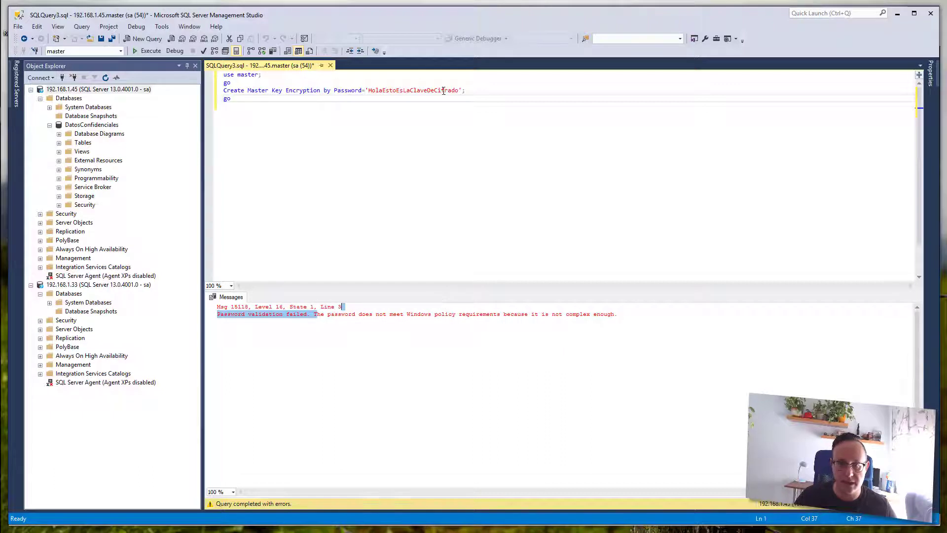
# - Re-append the removed symbol and digits to the master key password
pyautogui.click(459, 91)
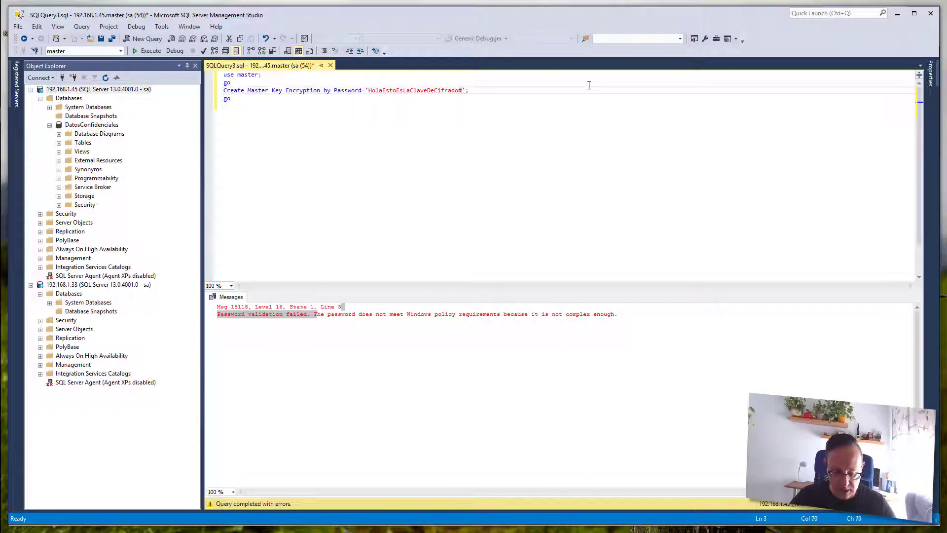
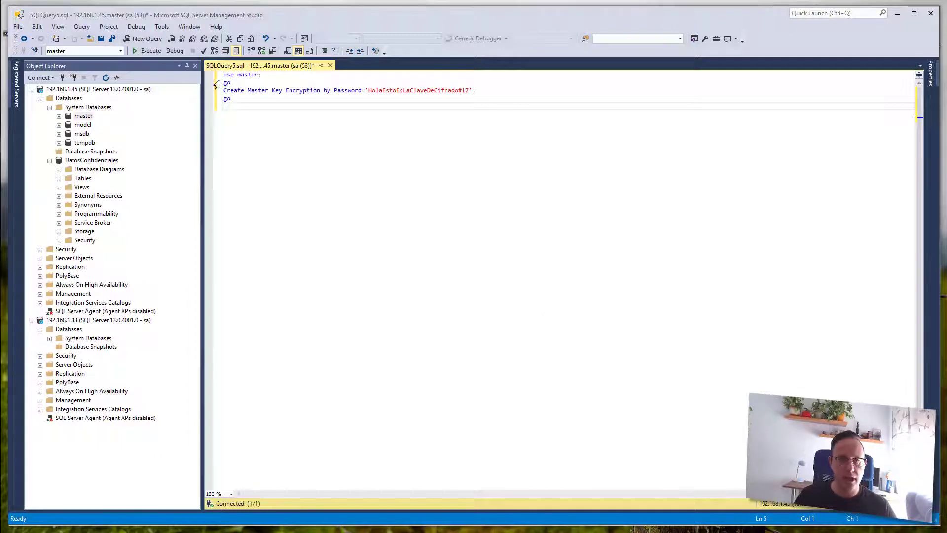
# - Run the script to create the master key successfully, then delete the Create Master Key line
pyautogui.press('F5')
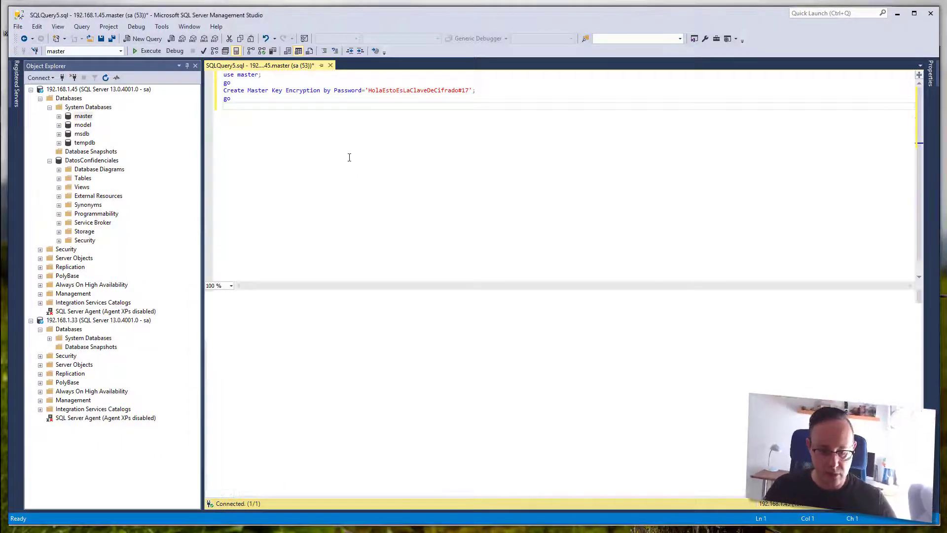
pyautogui.moveTo(342, 307); pyautogui.dragTo(202, 306)
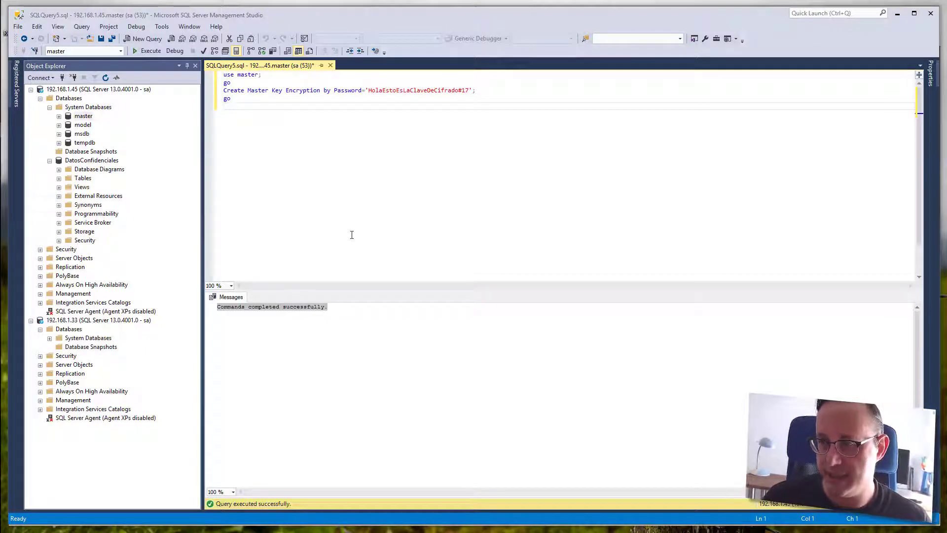
pyautogui.click(224, 90)
pyautogui.hotkey('shift', 'End')
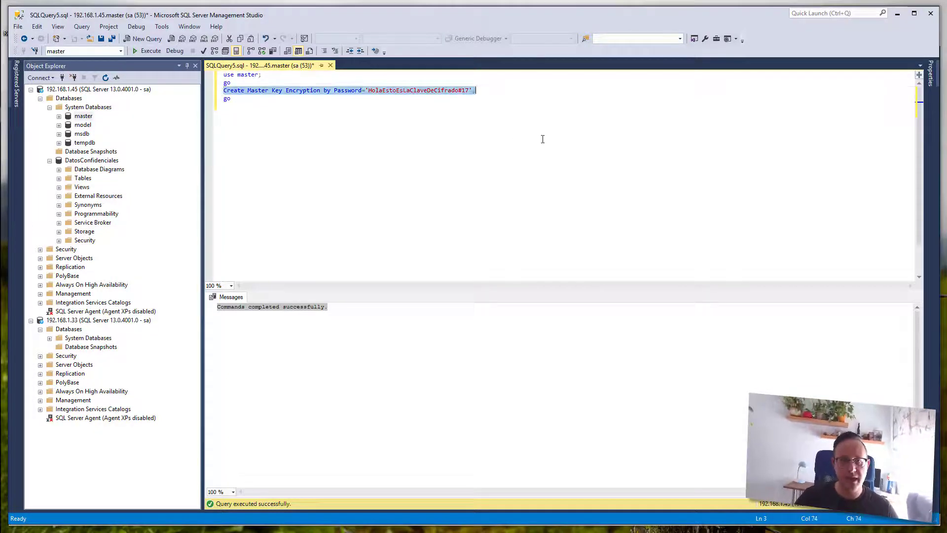
pyautogui.press('Delete')
# - Write and run Create Certificate Certificado_para_TDE with Subject='Certificado para TDE';
pyautogui.write('Create')
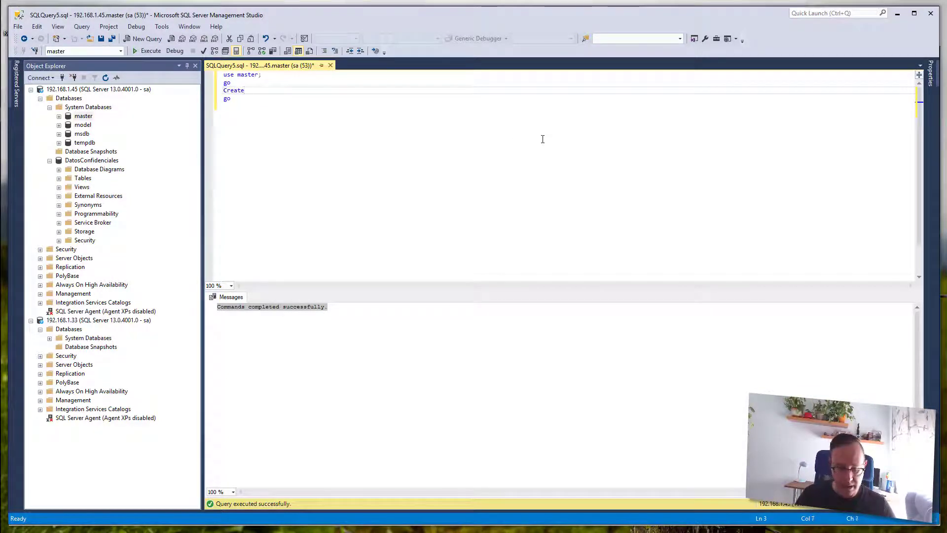
pyautogui.write(' Certifi')
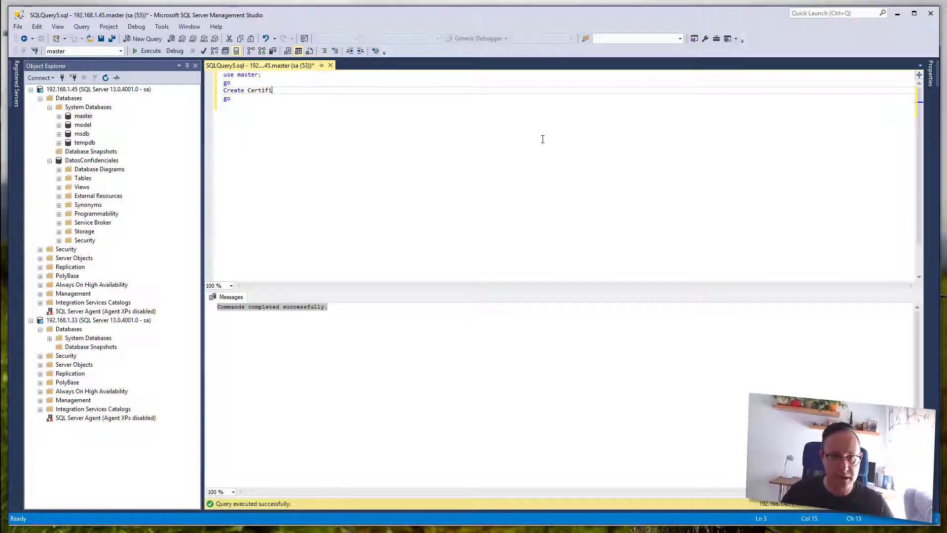
pyautogui.write('cate')
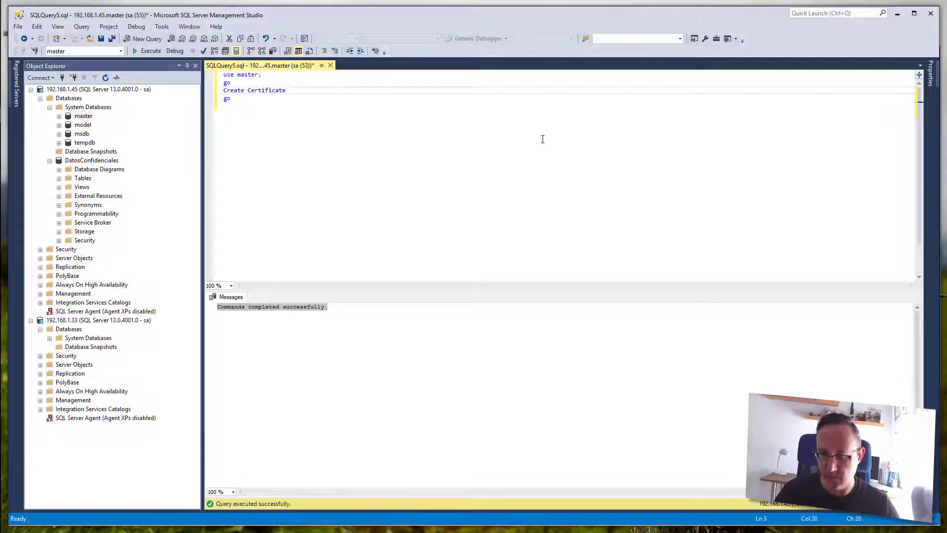
pyautogui.write(' Nom')
pyautogui.press('BackSpace')
pyautogui.press('BackSpace')
pyautogui.press('BackSpace')
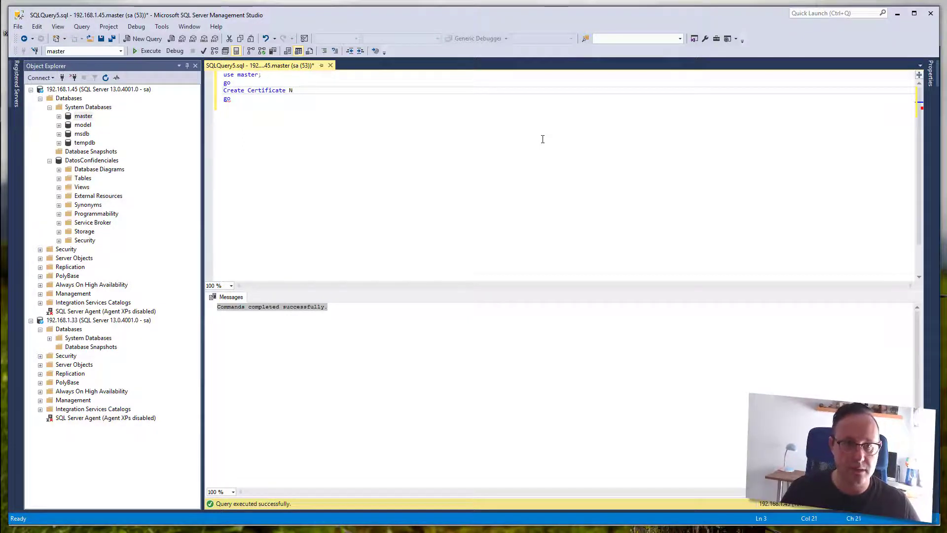
pyautogui.write('Certificado')
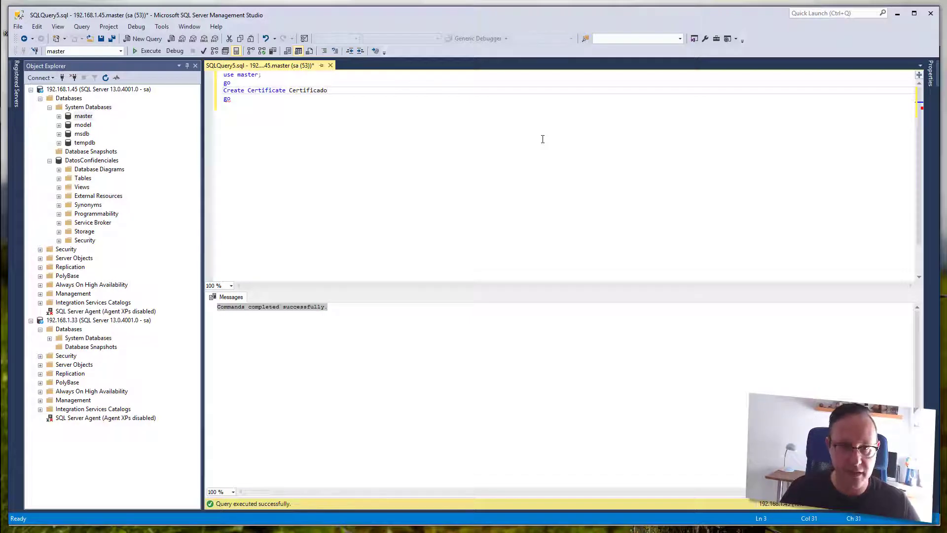
pyautogui.write('_para_TDE')
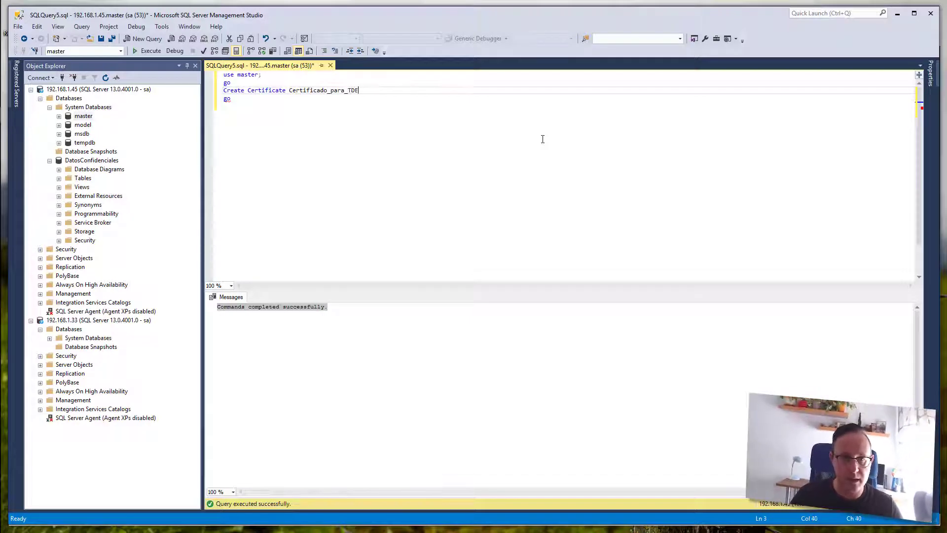
pyautogui.write(' with ')
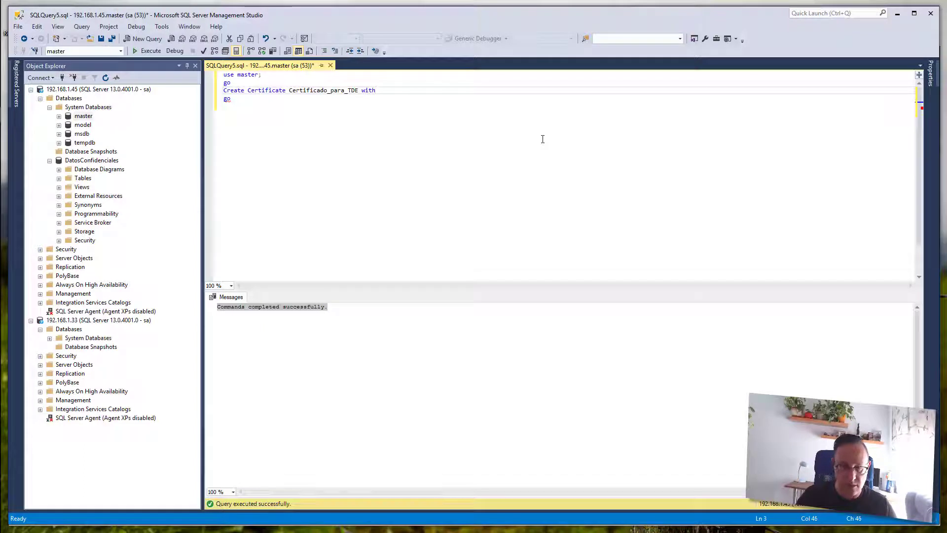
pyautogui.write("Subject='")
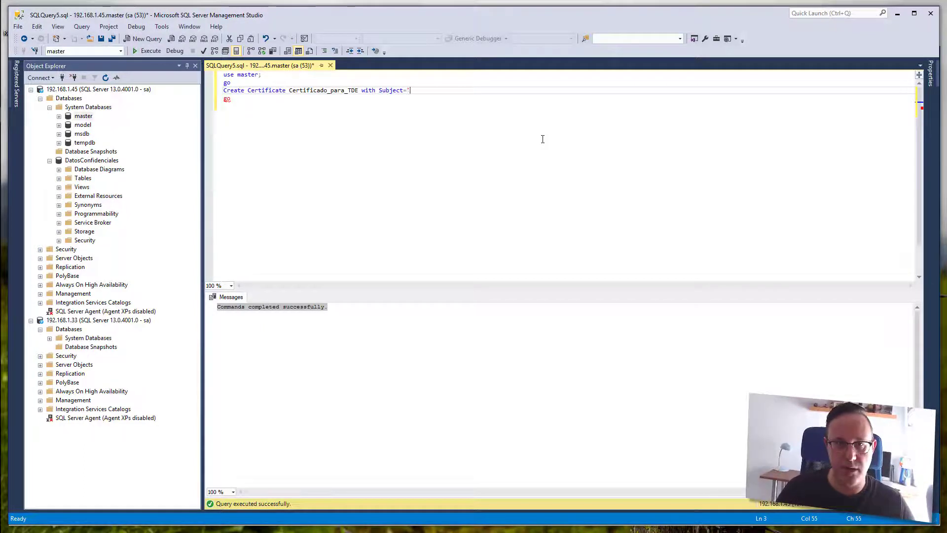
pyautogui.write('Certtific')
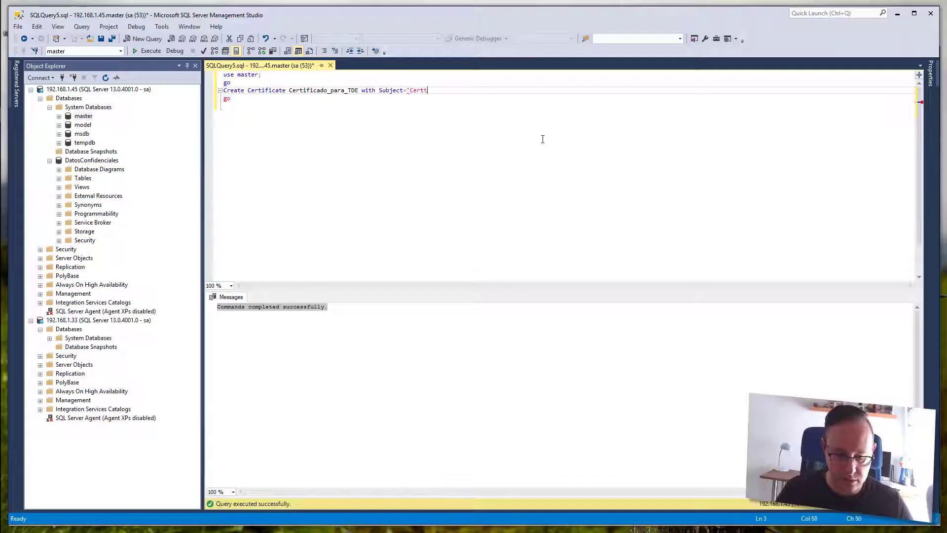
pyautogui.press('BackSpace')
pyautogui.press('BackSpace')
pyautogui.press('BackSpace')
pyautogui.write('ifica')
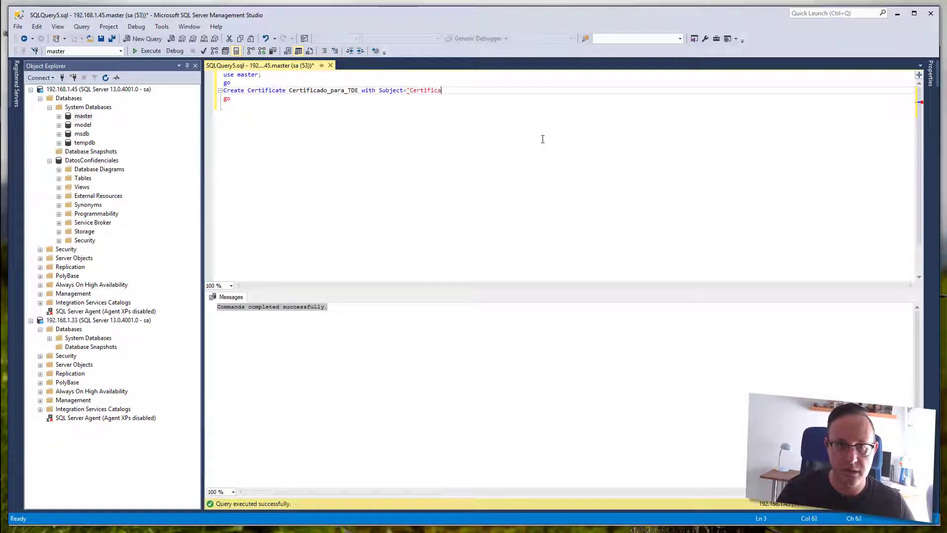
pyautogui.write('do para TDE')
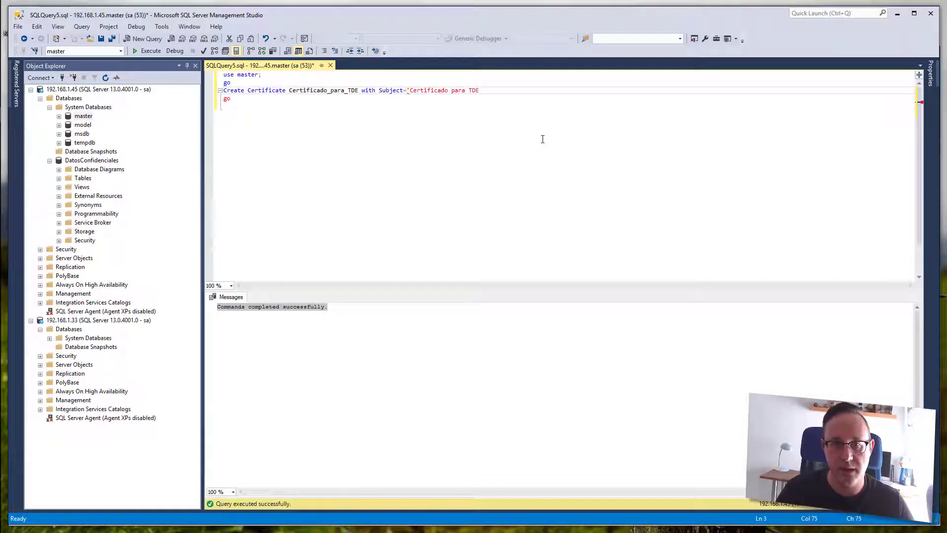
pyautogui.write("';")
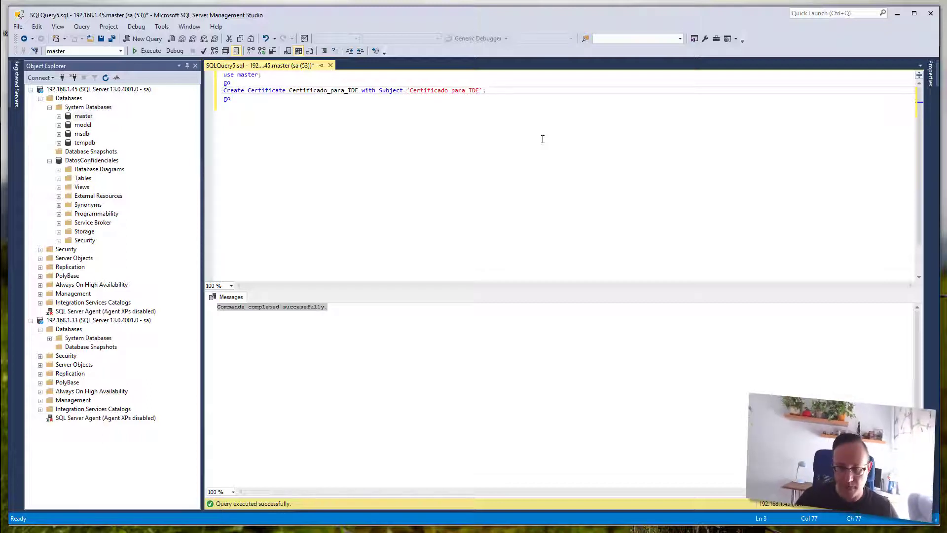
pyautogui.press('Down')
pyautogui.press('F5')
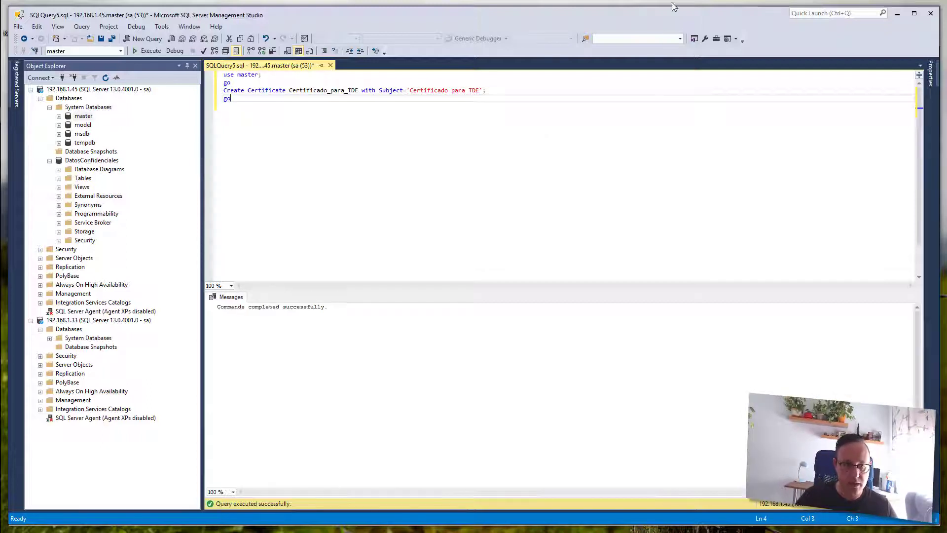
# - Check the certificate-created message and select the whole script for replacement
pyautogui.moveTo(331, 308); pyautogui.dragTo(205, 307)
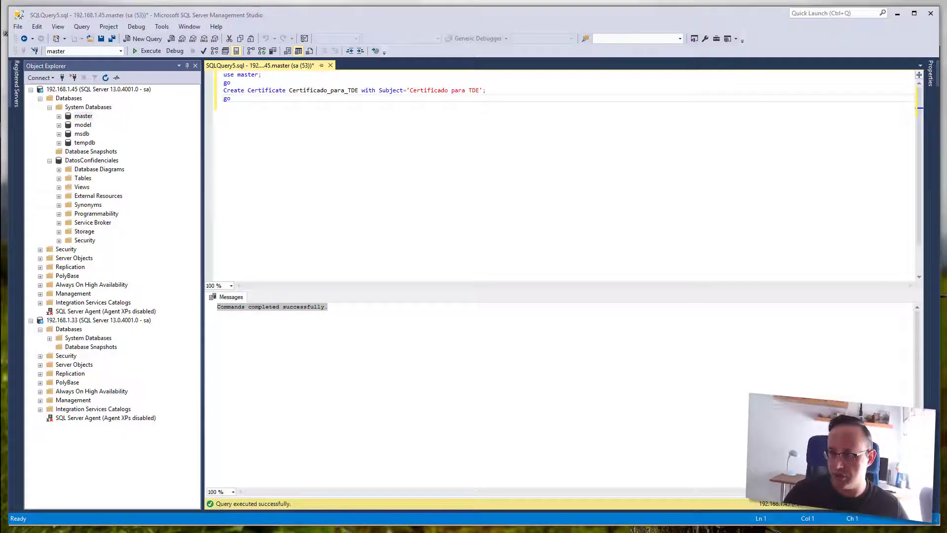
pyautogui.click(290, 132)
pyautogui.hotkey('ctrl', 'a')
# - Run Select * from sys.certificates and check the Certificado_para_TDE row, then select the query text
pyautogui.write('Select * from sys.certificates')
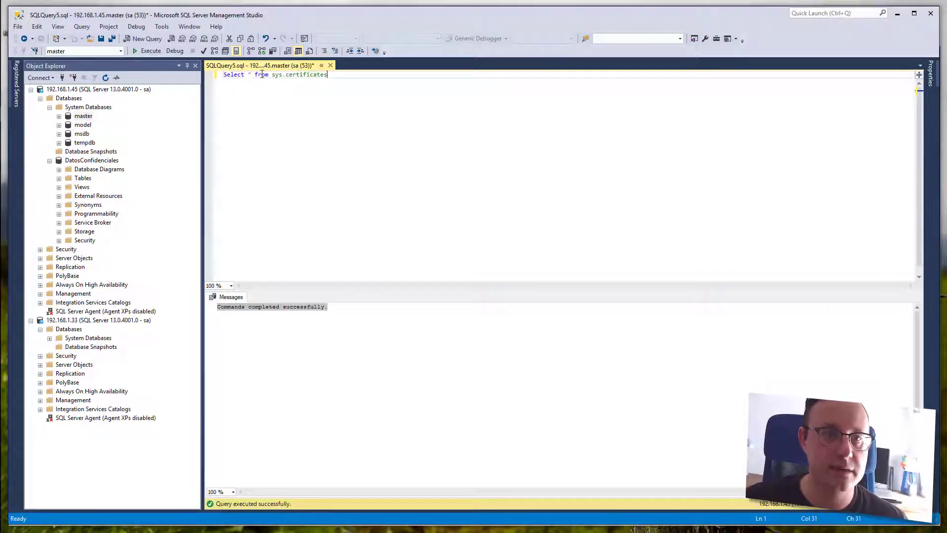
pyautogui.press('F5')
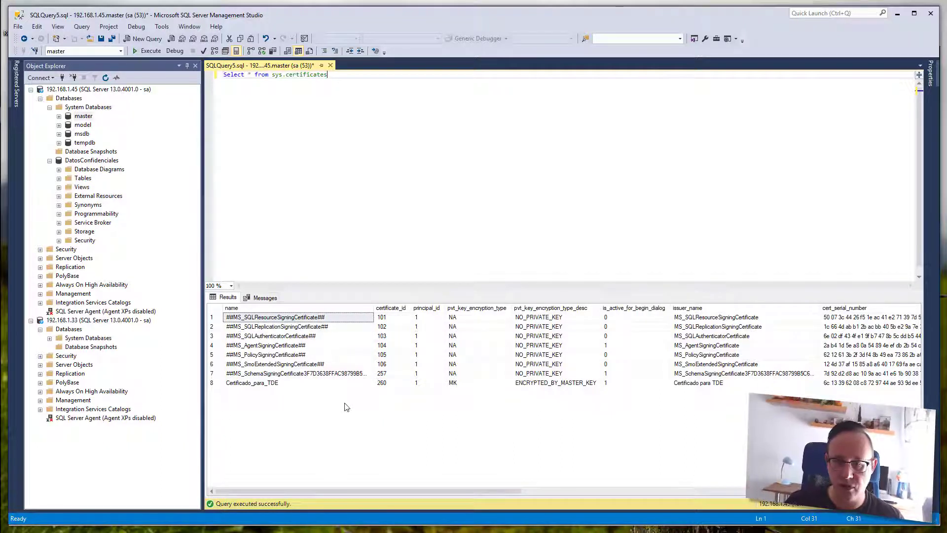
pyautogui.click(212, 384)
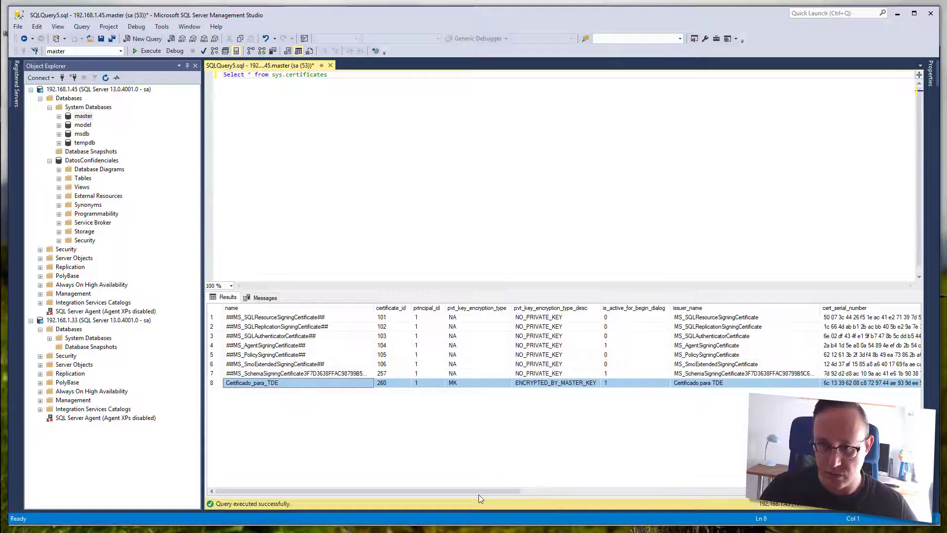
pyautogui.moveTo(508, 490); pyautogui.dragTo(551, 495)
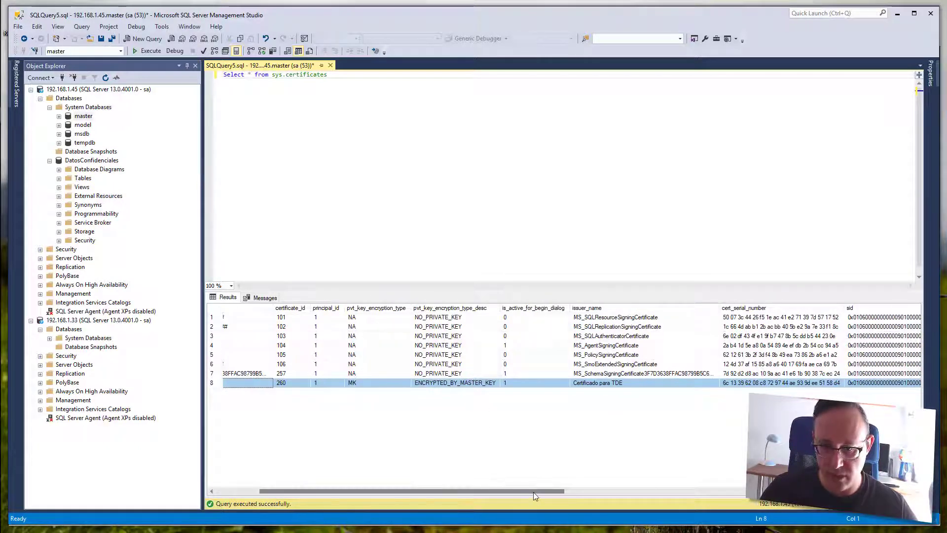
pyautogui.moveTo(562, 491); pyautogui.dragTo(393, 476)
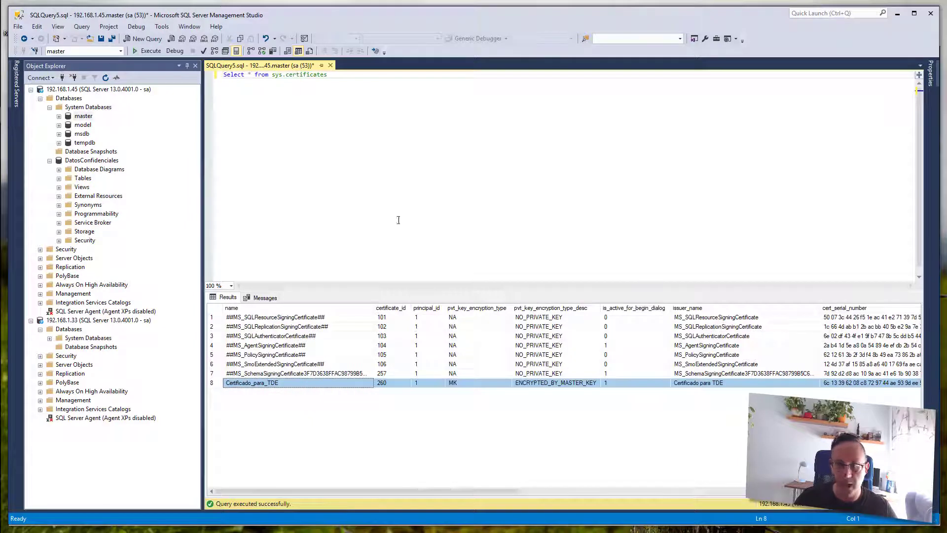
pyautogui.click(398, 220)
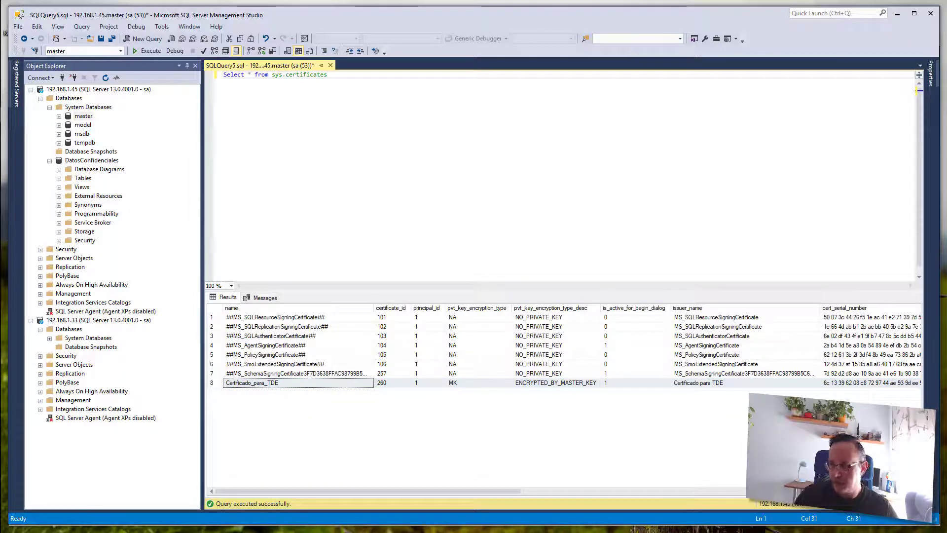
pyautogui.hotkey('shift', 'Home')
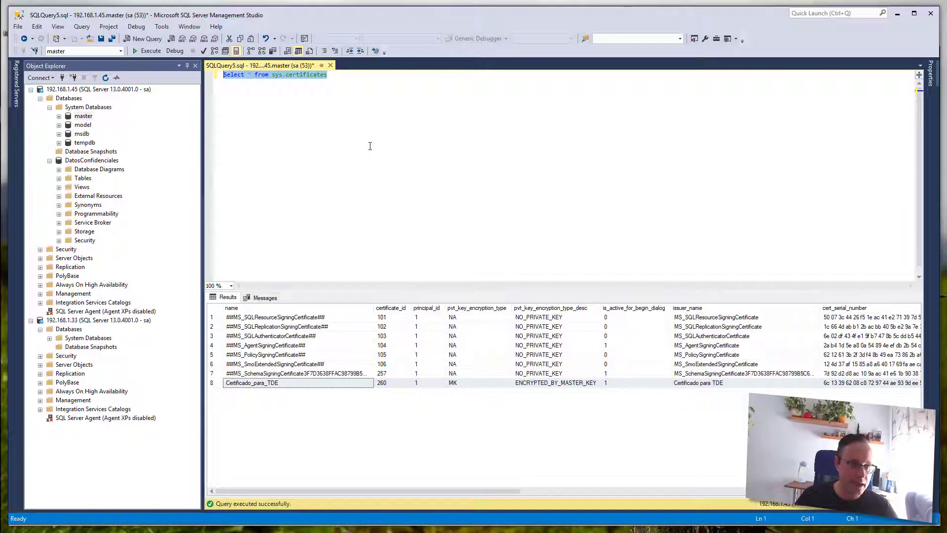
# - Replace the query with 'use DatosConfidenciales;' followed by 'go'
pyautogui.write('u')
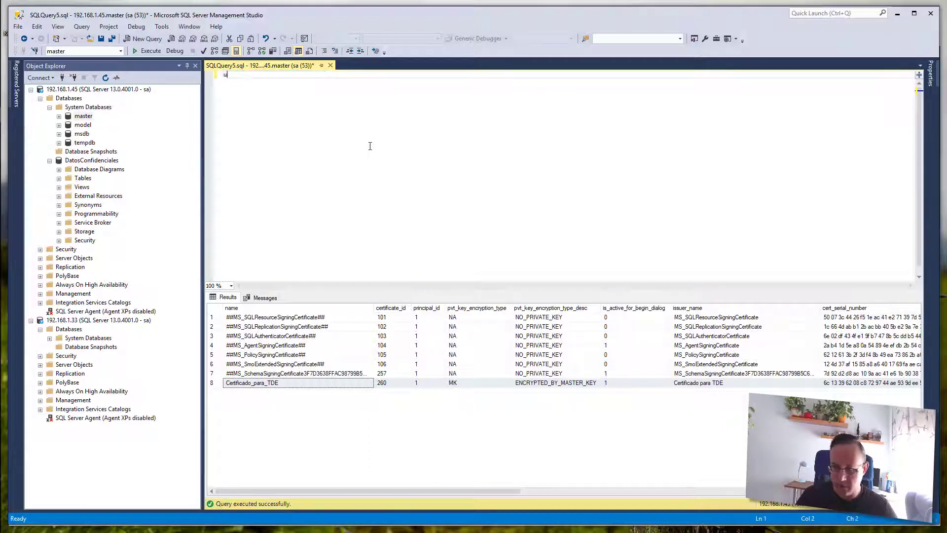
pyautogui.write('se Da')
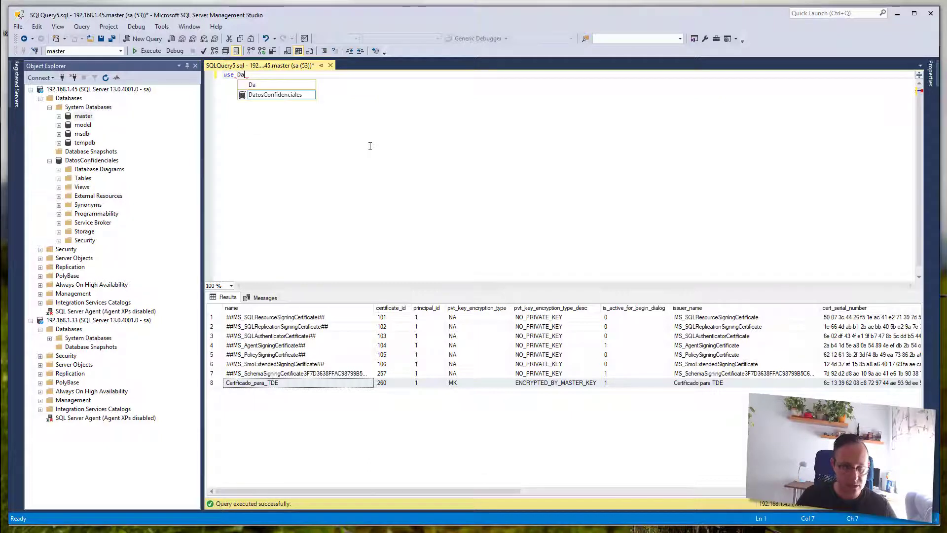
pyautogui.write('t')
pyautogui.press('Tab')
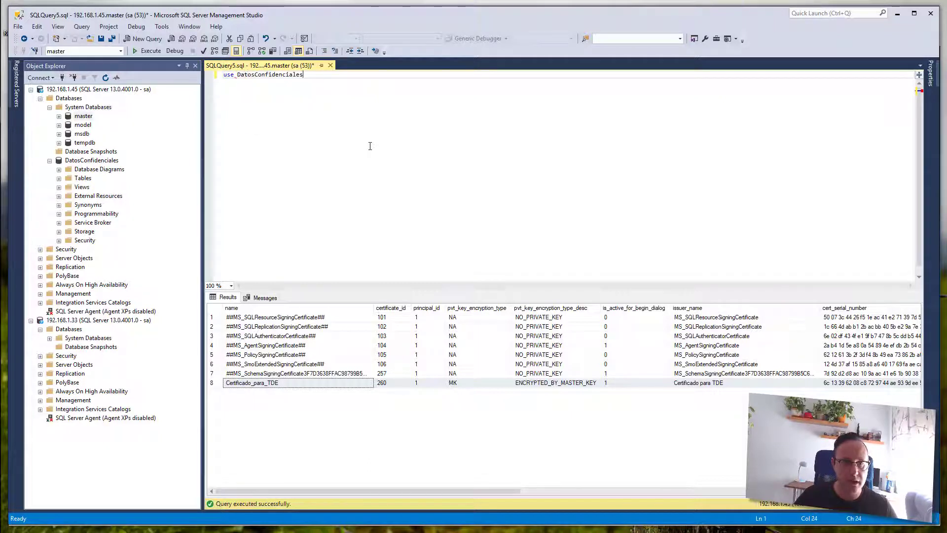
pyautogui.write(';')
pyautogui.press('Return')
pyautogui.write('go')
pyautogui.press('Return')
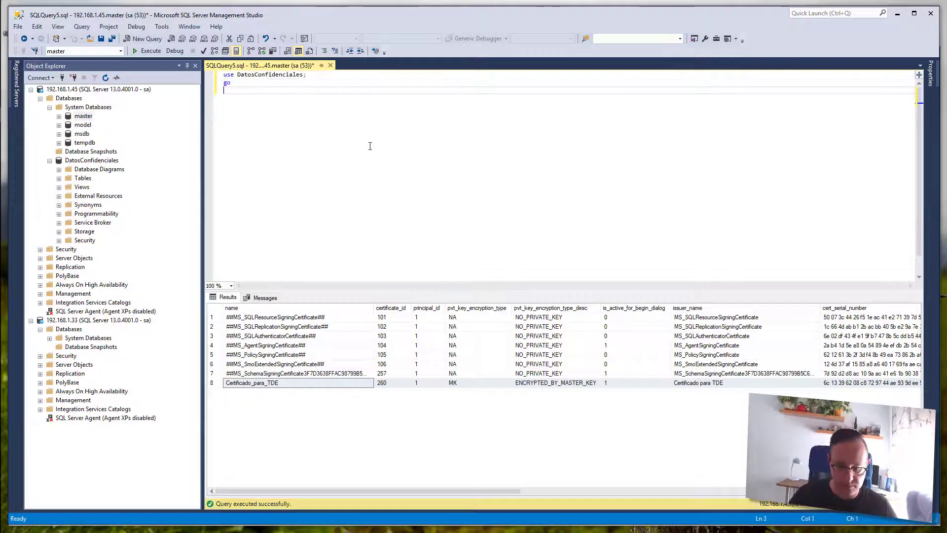
# - Type 'Create Database Encryption Key With Algorithm=AES_256 Encryption by Server Certificate'
pyautogui.write('Create ')
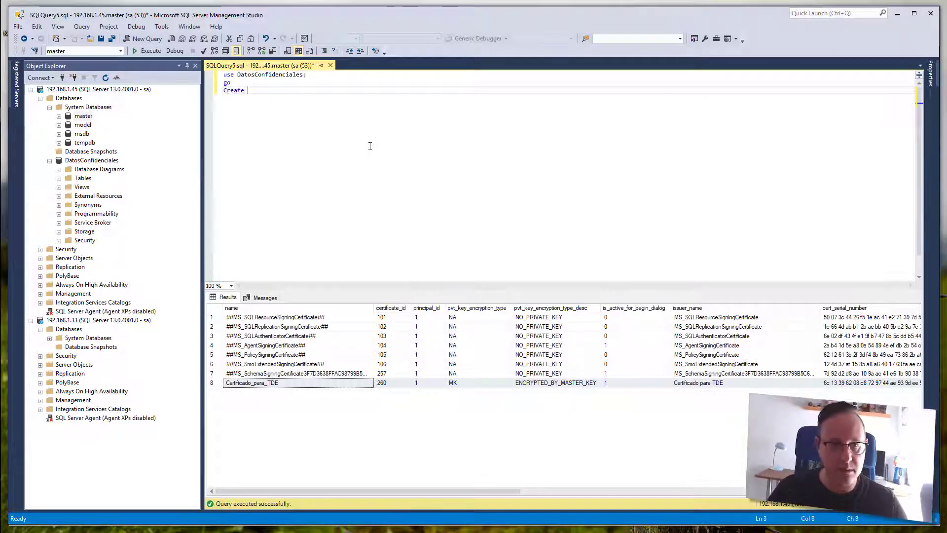
pyautogui.write('Database Encky')
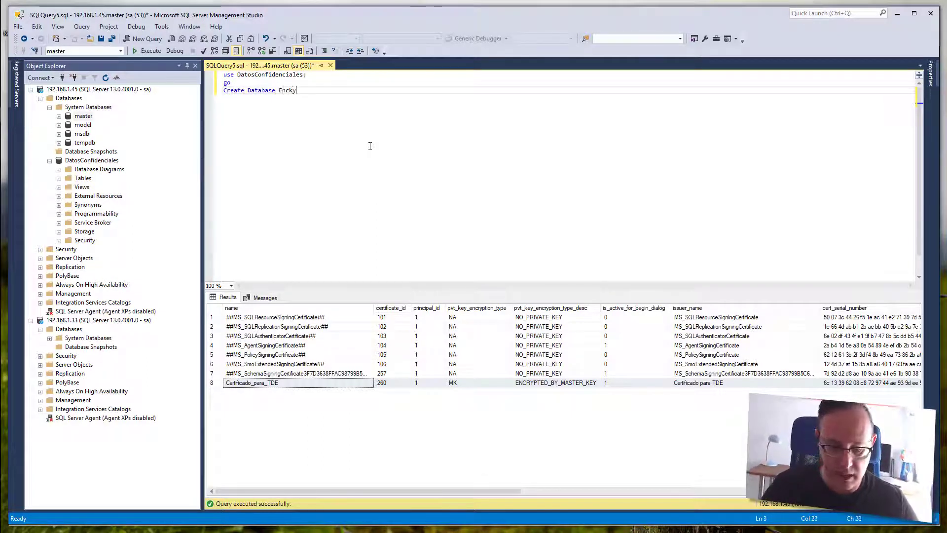
pyautogui.press('BackSpace')
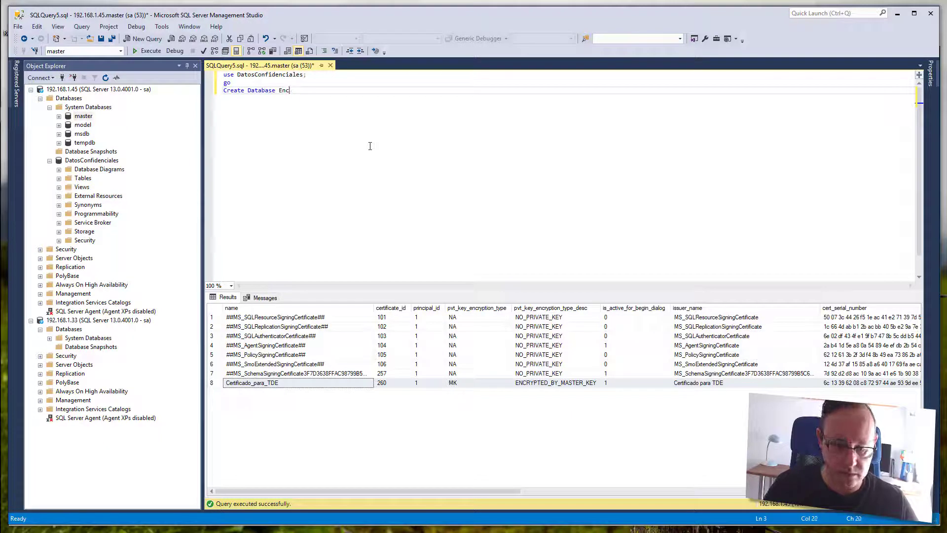
pyautogui.write('rypti')
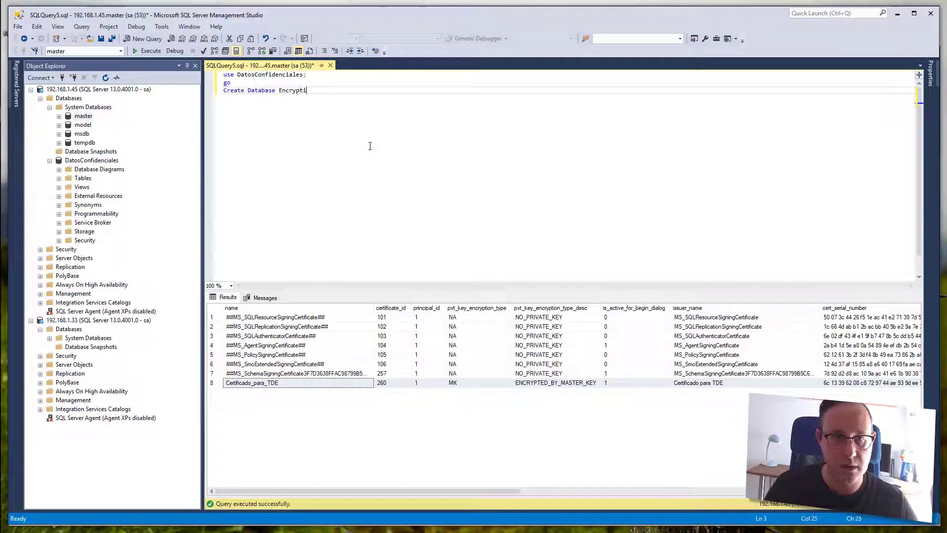
pyautogui.write('on Key')
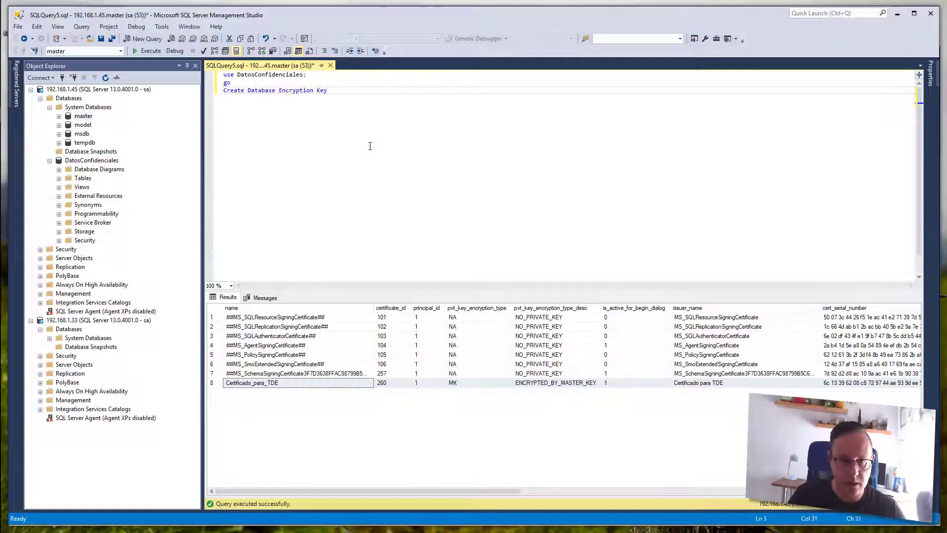
pyautogui.write(' With')
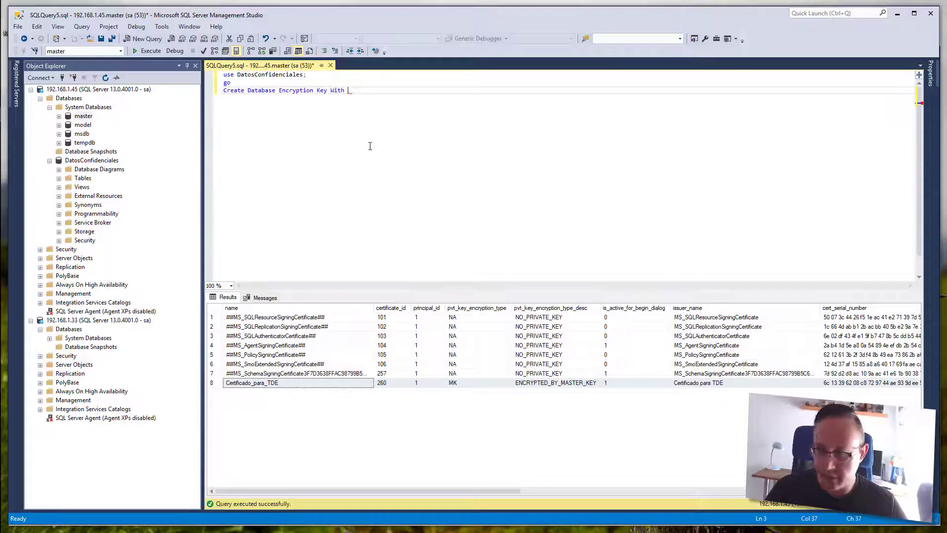
pyautogui.write('Algorit')
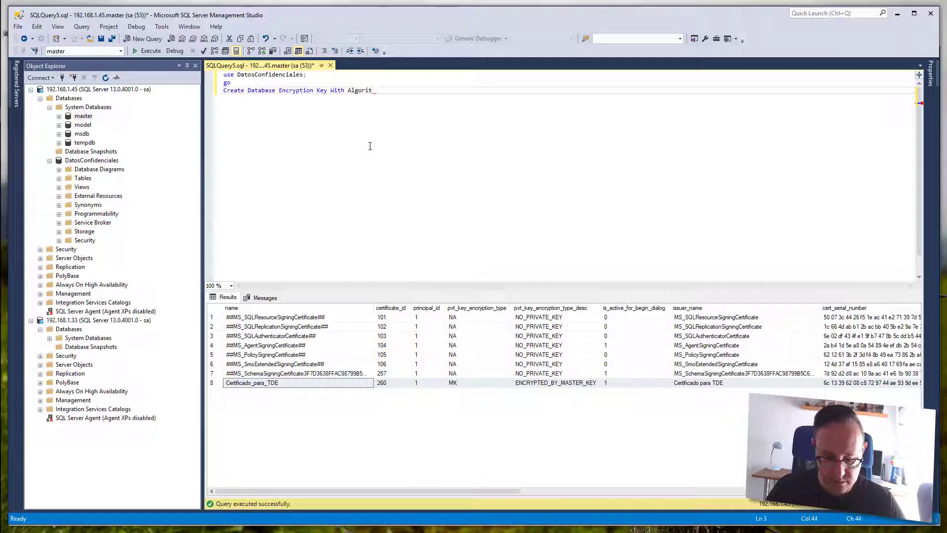
pyautogui.write('hm')
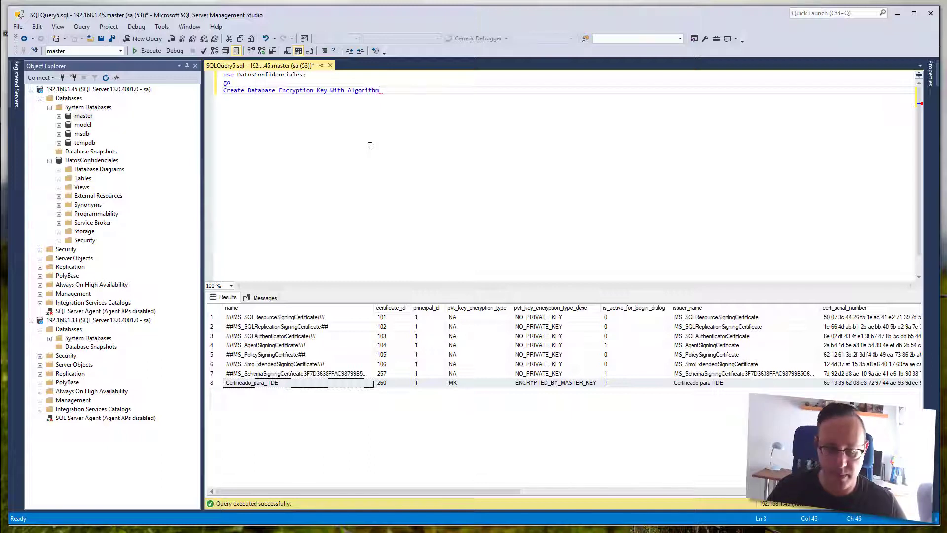
pyautogui.write('=AES_')
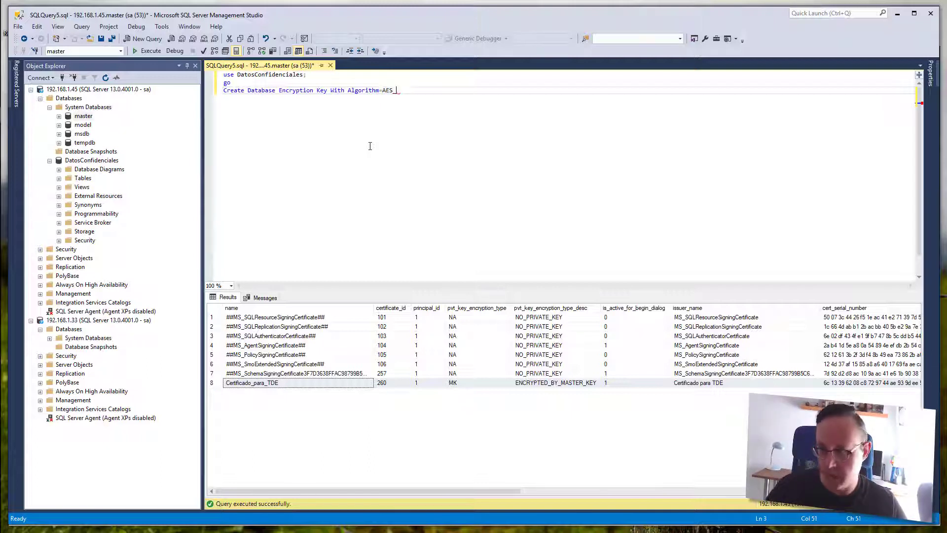
pyautogui.write('256')
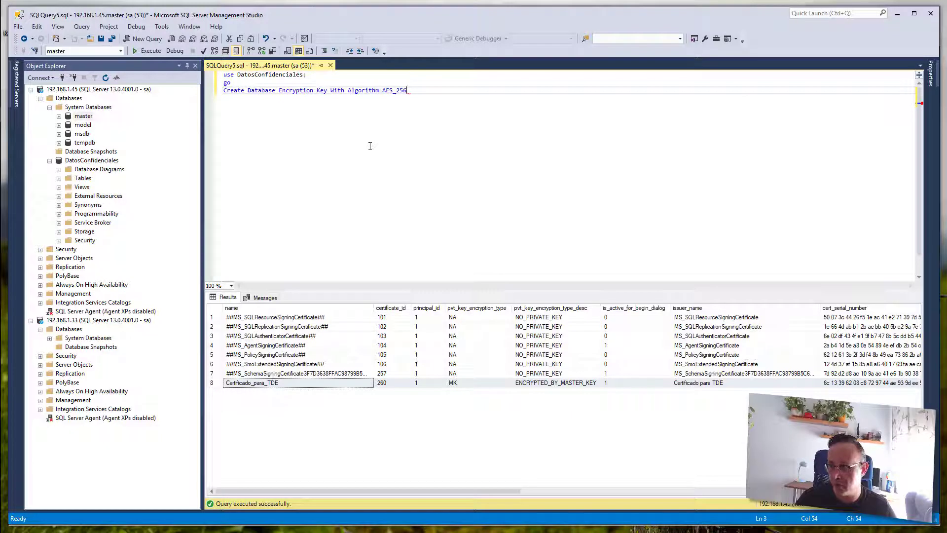
pyautogui.write('Encript')
pyautogui.press('BackSpace')
pyautogui.press('BackSpace')
pyautogui.press('BackSpace')
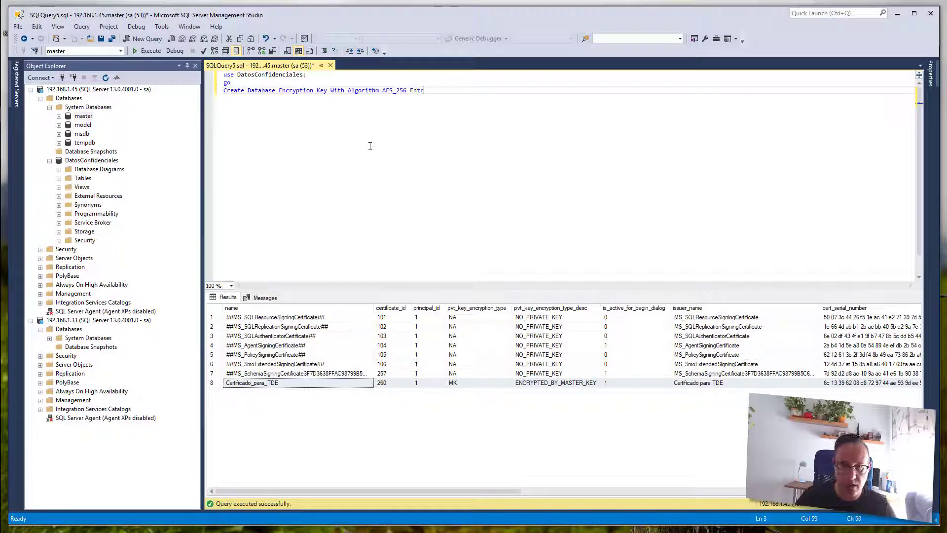
pyautogui.write('uyp')
pyautogui.write('yption ')
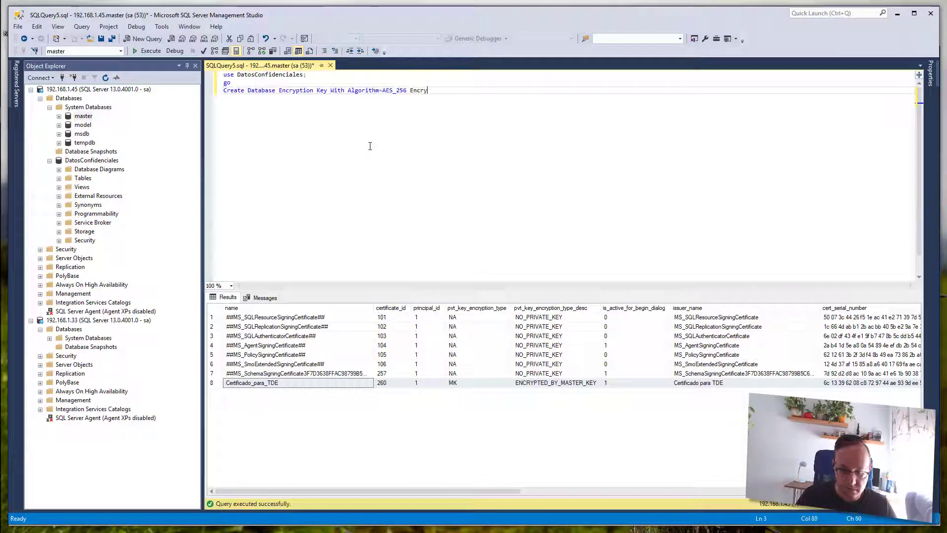
pyautogui.write('by Server')
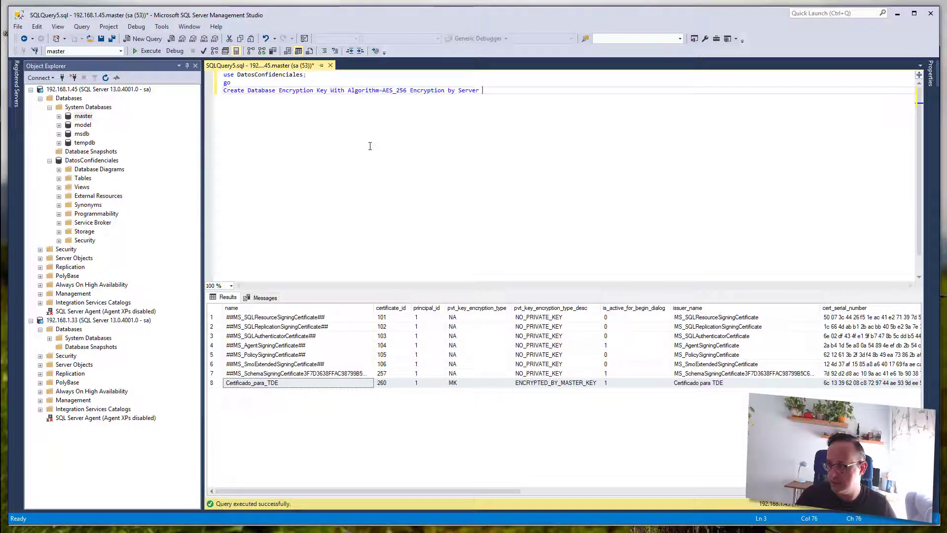
pyautogui.write('Certificate')
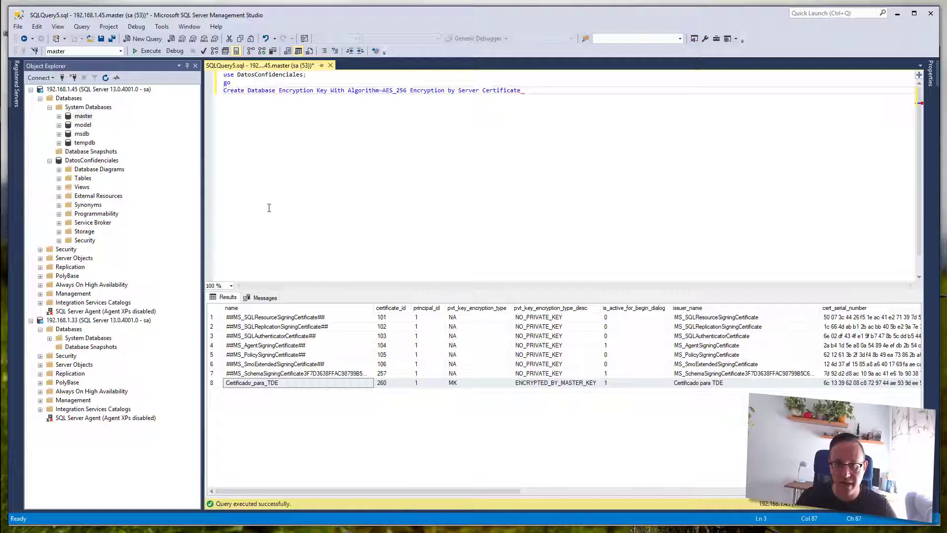
# - Finish the statement with the certificate name Certificado_para_TDE;
pyautogui.click(212, 383)
pyautogui.rightClick(254, 385)
pyautogui.click(279, 391)
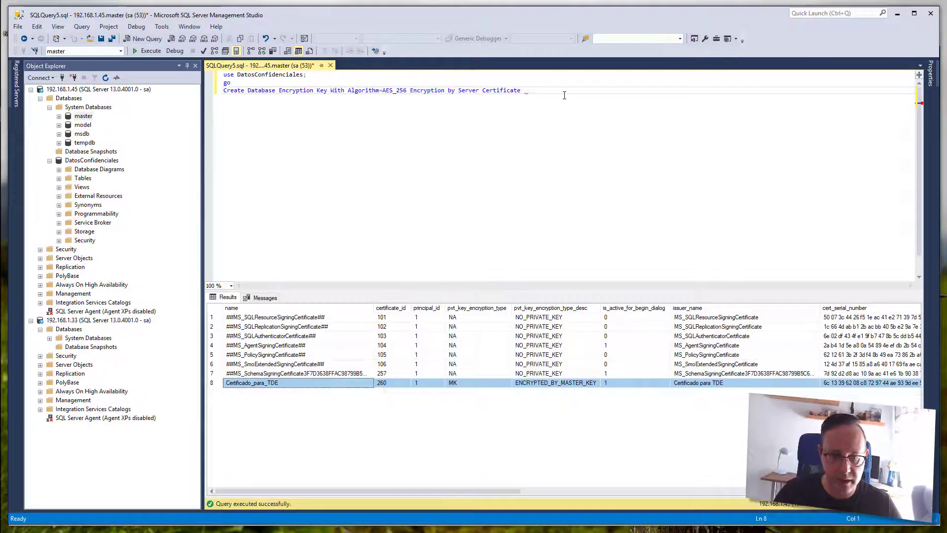
pyautogui.click(618, 144)
pyautogui.hotkey('ctrl', 'v')
pyautogui.hotkey('ctrl', 'z')
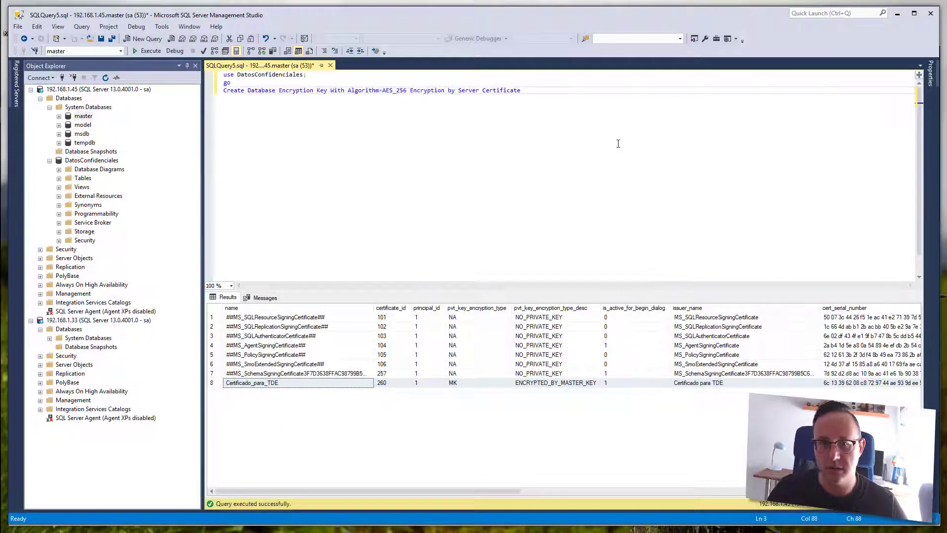
pyautogui.write('Certificad')
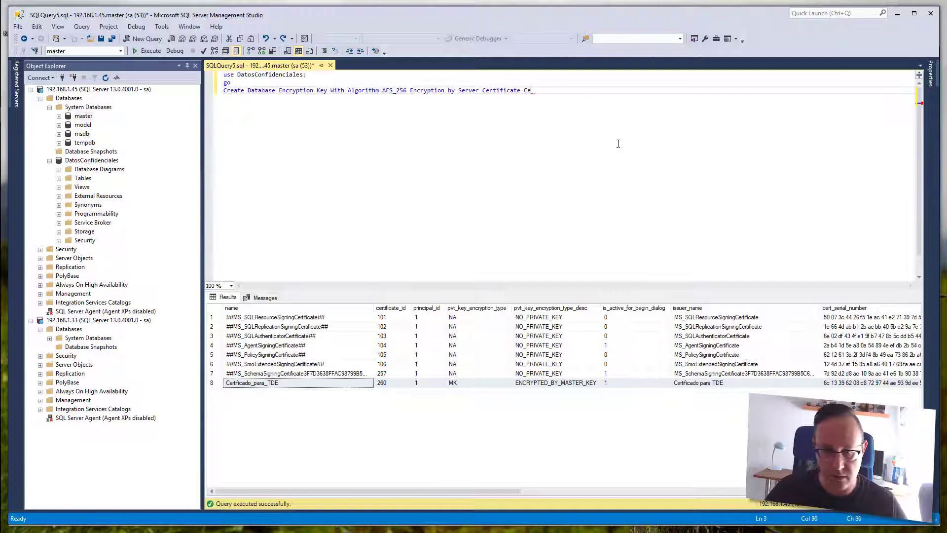
pyautogui.write('o_')
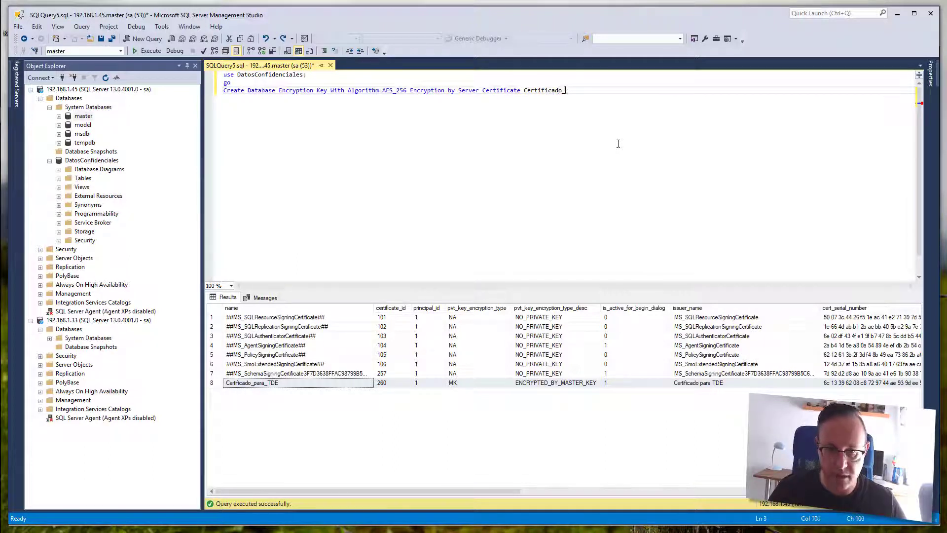
pyautogui.write('para_TDE')
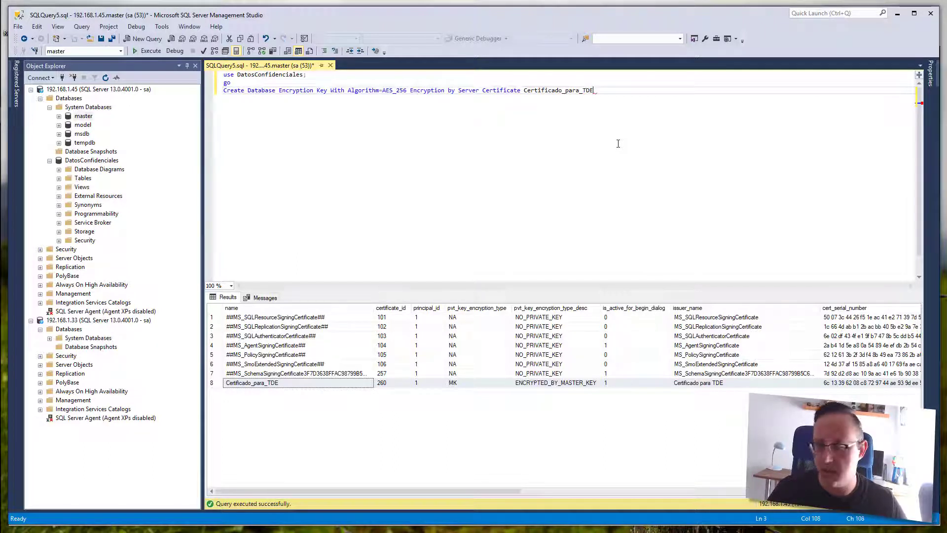
pyautogui.write(';')
pyautogui.press('Return')
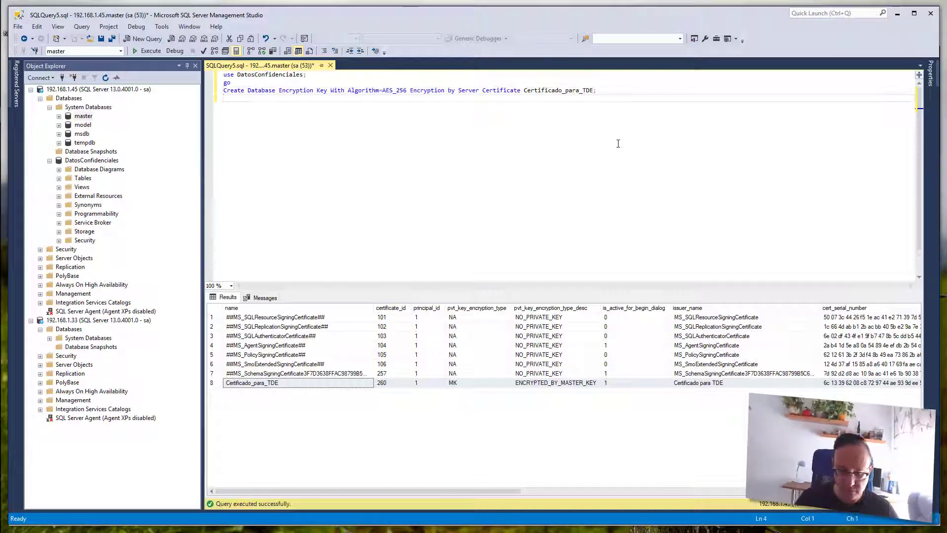
# - Add 'go', run the script, and read the warning that the certificate isn't backed up
pyautogui.write('go')
pyautogui.press('F5')
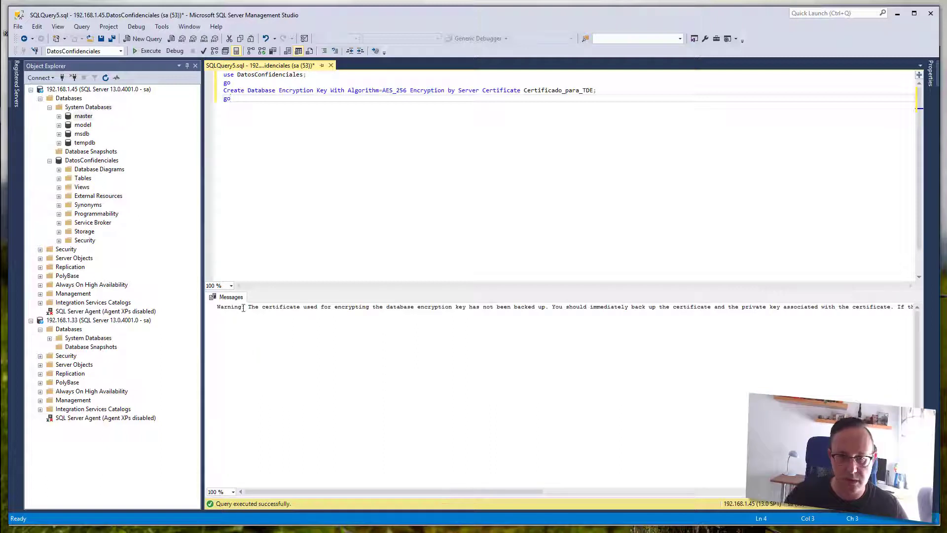
pyautogui.moveTo(217, 307); pyautogui.dragTo(248, 307)
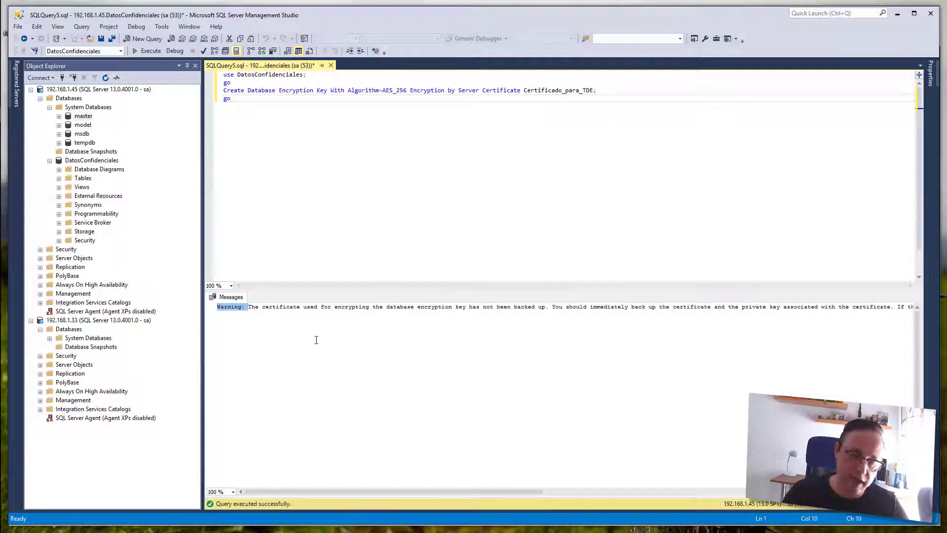
pyautogui.click(249, 308)
pyautogui.moveTo(249, 307); pyautogui.dragTo(542, 313)
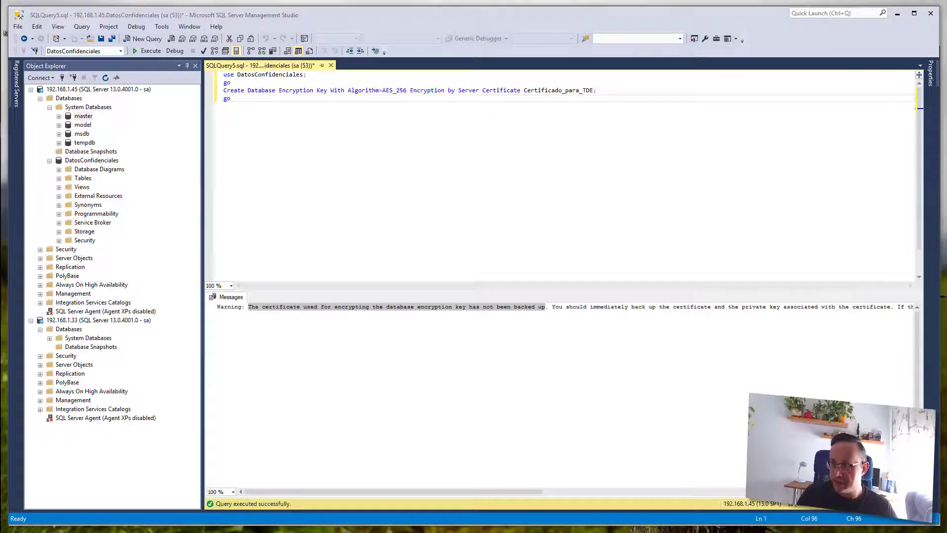
# - Paste the Backup Certificate script into a new query, naming Certificado_para_TDE as the certificate
pyautogui.click(147, 38)
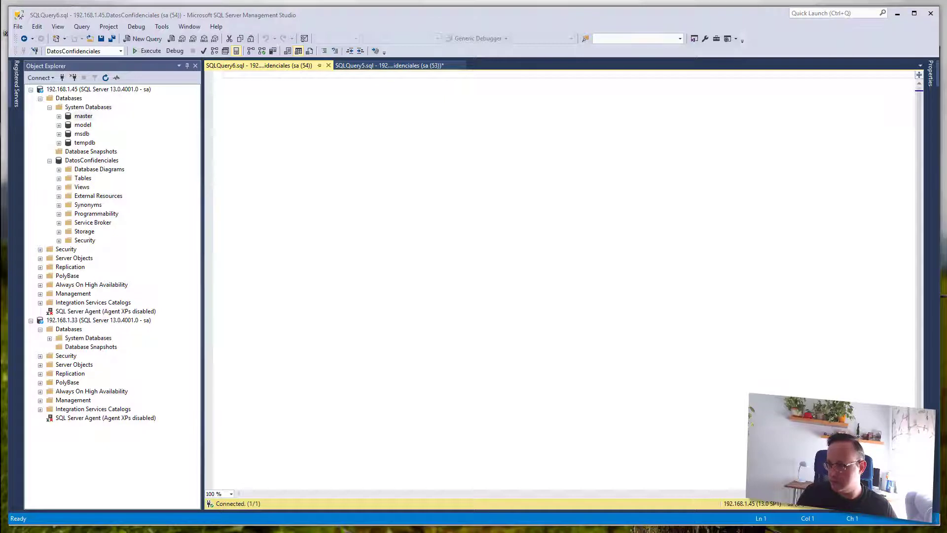
pyautogui.hotkey('ctrl', 'v')
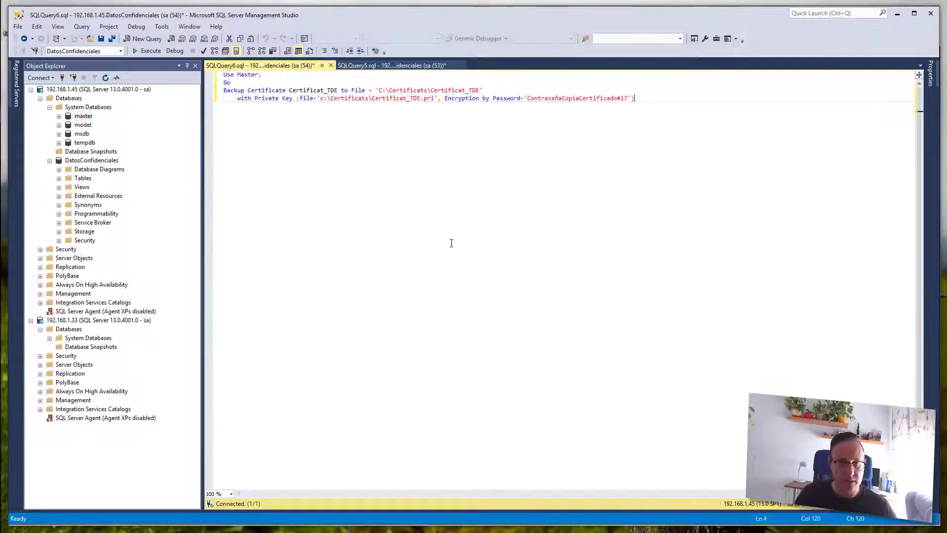
pyautogui.hotkey('ctrl', 'Home')
pyautogui.hotkey('shift', 'End')
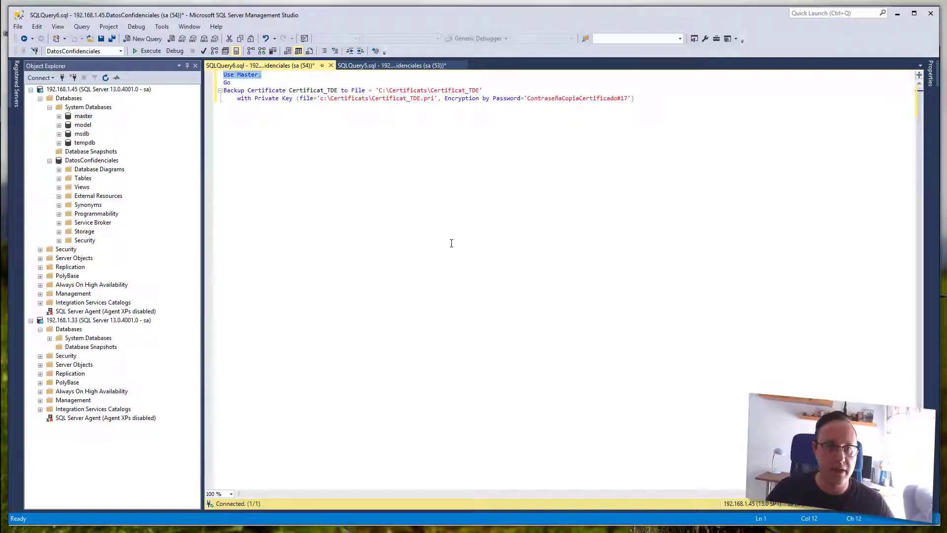
pyautogui.press('Down')
pyautogui.press('Down')
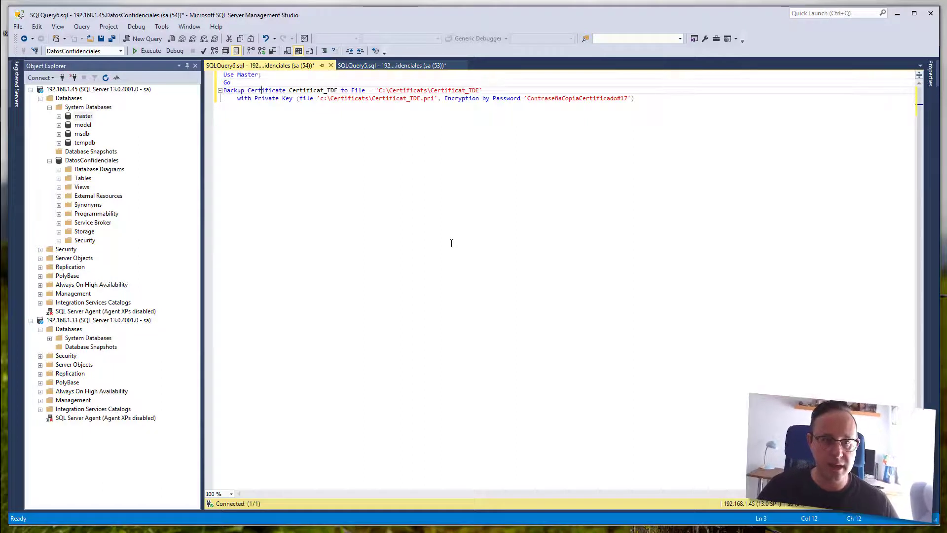
pyautogui.doubleClick(314, 90)
pyautogui.press('Delete')
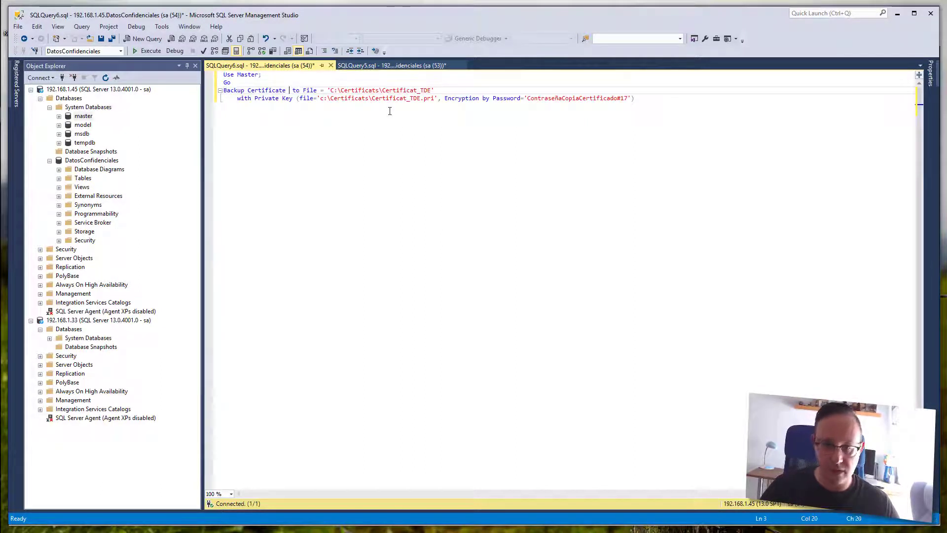
pyautogui.click(348, 65)
pyautogui.moveTo(524, 90); pyautogui.dragTo(594, 91)
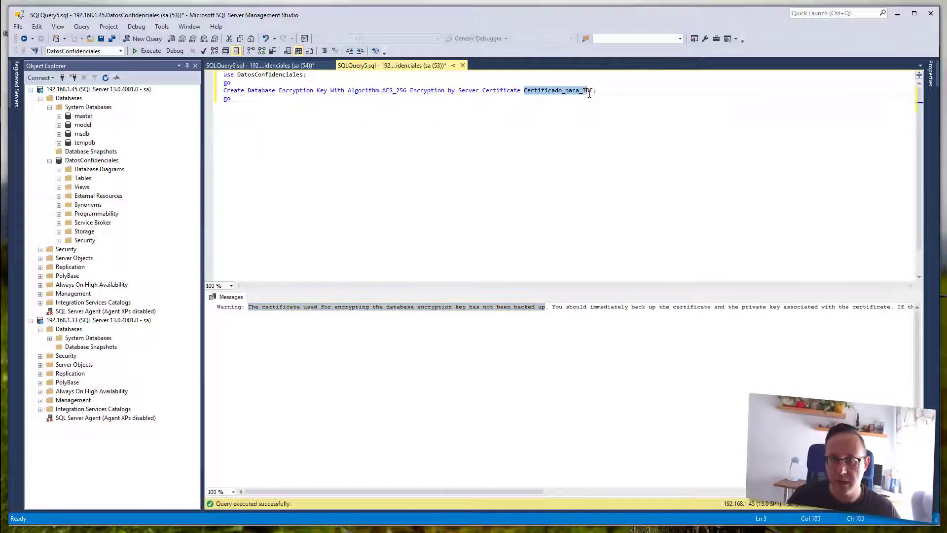
pyautogui.click(296, 66)
pyautogui.hotkey('ctrl', 'v')
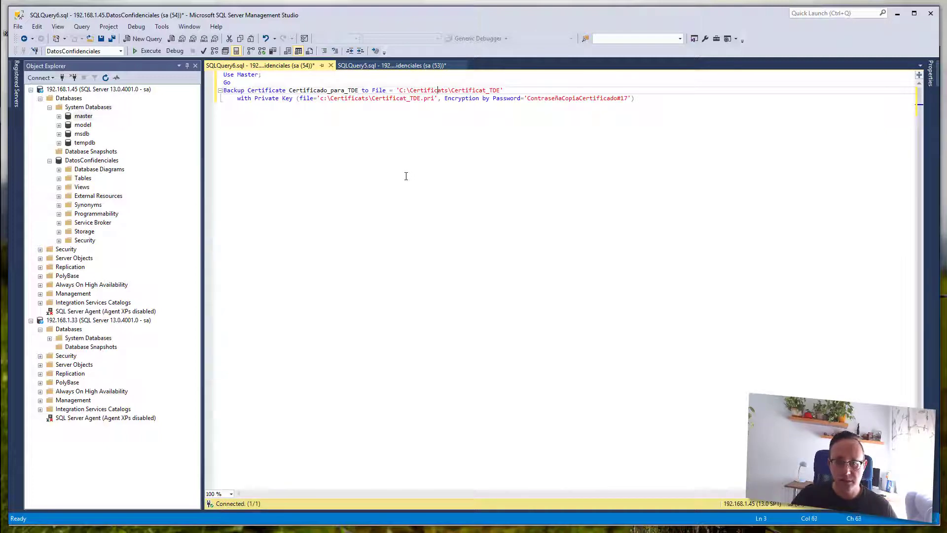
# - Correct the certificate file path to C:\Certificados\Certificado_TDE
pyautogui.press('Right')
pyautogui.press('BackSpace')
pyautogui.press('BackSpace')
pyautogui.write('dos')
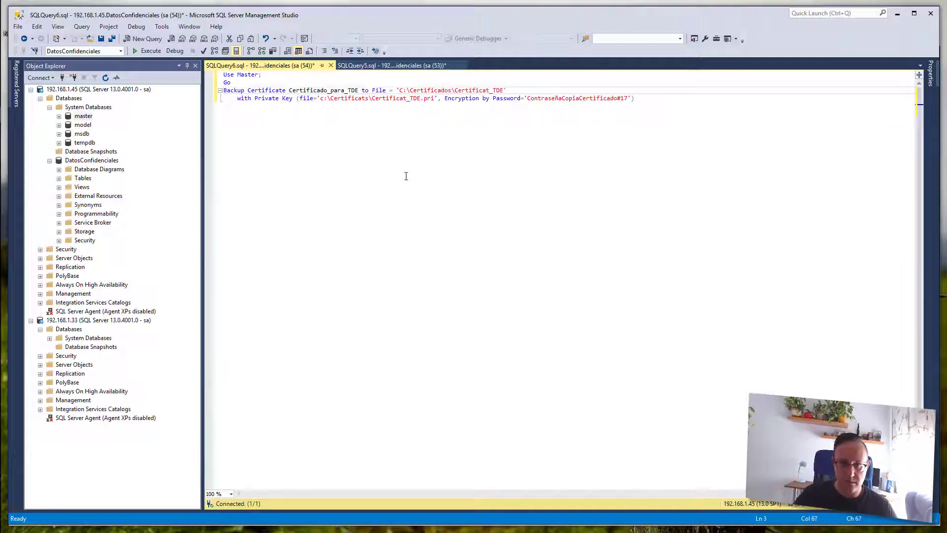
pyautogui.press('Right')
pyautogui.press('Right')
pyautogui.press('Right')
pyautogui.press('Right')
pyautogui.press('Right')
pyautogui.press('Right')
pyautogui.press('Right')
pyautogui.press('Right')
pyautogui.press('Right')
pyautogui.press('Right')
pyautogui.press('Right')
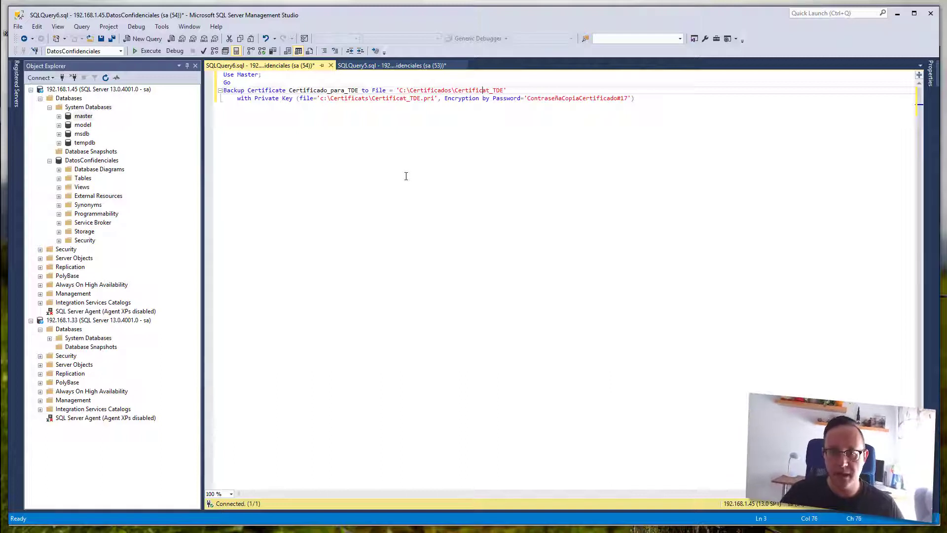
pyautogui.press('BackSpace')
pyautogui.press('BackSpace')
pyautogui.press('BackSpace')
pyautogui.write('do')
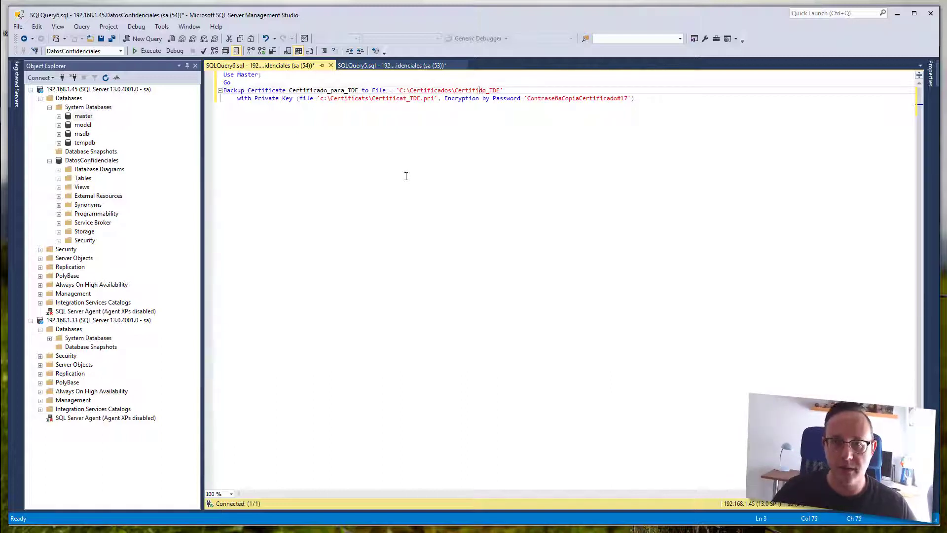
pyautogui.write('ca')
pyautogui.press('Down')
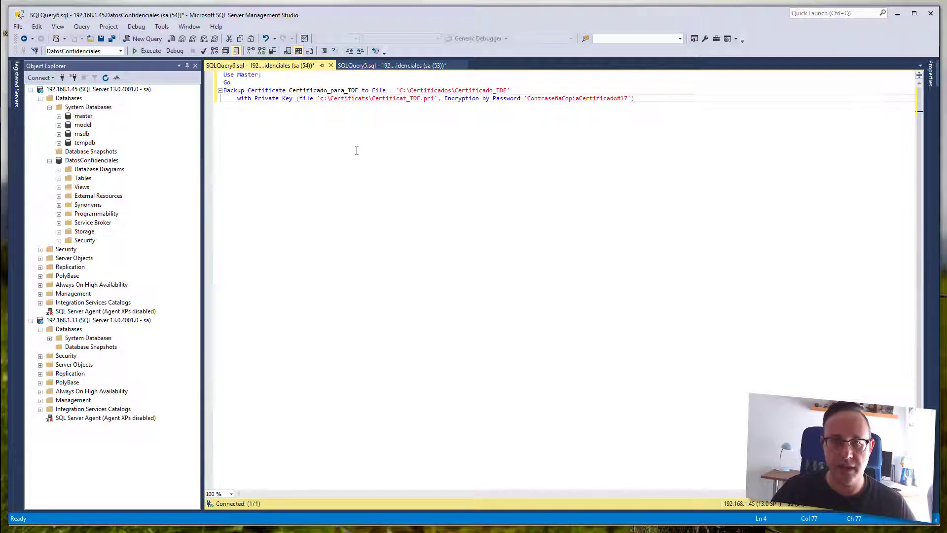
# - Correct the private key path to C:\Certificados\Certificado_TDE.pri
pyautogui.doubleClick(426, 90)
pyautogui.hotkey('ctrl', 'c')
pyautogui.doubleClick(353, 98)
pyautogui.hotkey('ctrl', 'v')
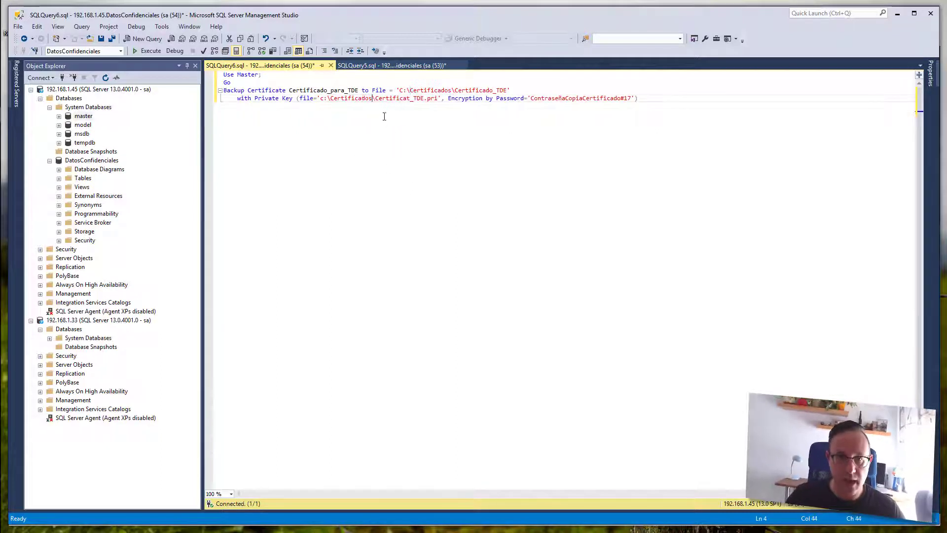
pyautogui.doubleClick(481, 90)
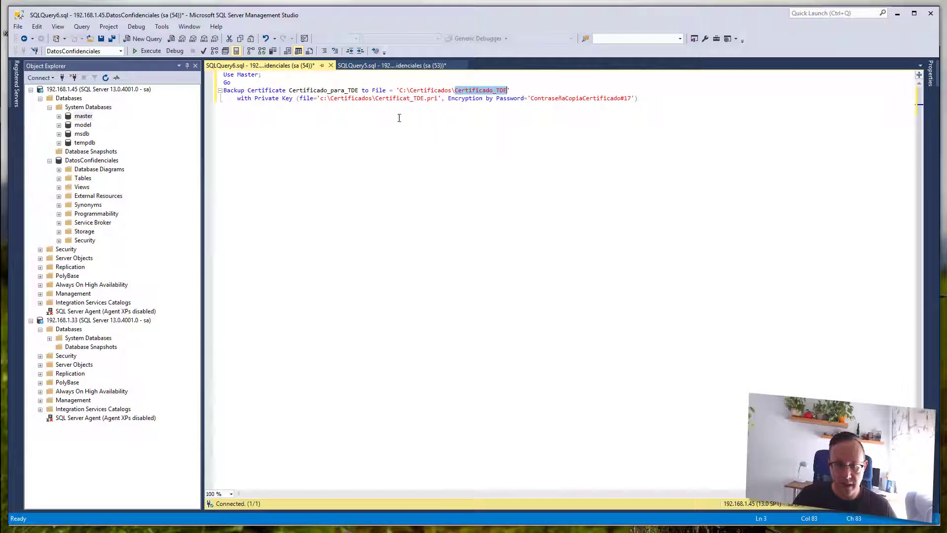
pyautogui.hotkey('ctrl', 'c')
pyautogui.doubleClick(387, 99)
pyautogui.hotkey('ctrl', 'v')
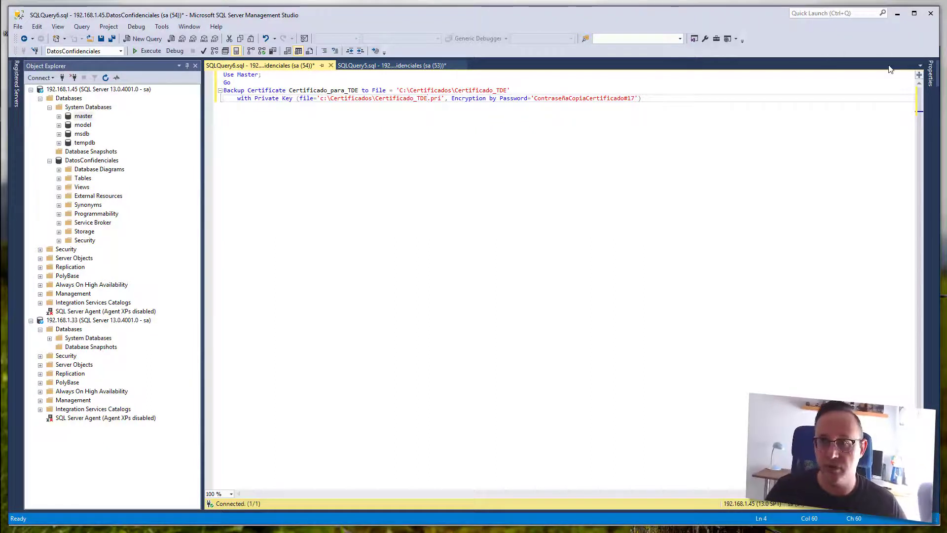
# - Create a folder named Certificados on the VM's Local Disk (C:), then return to Management Studio
pyautogui.click(898, 14)
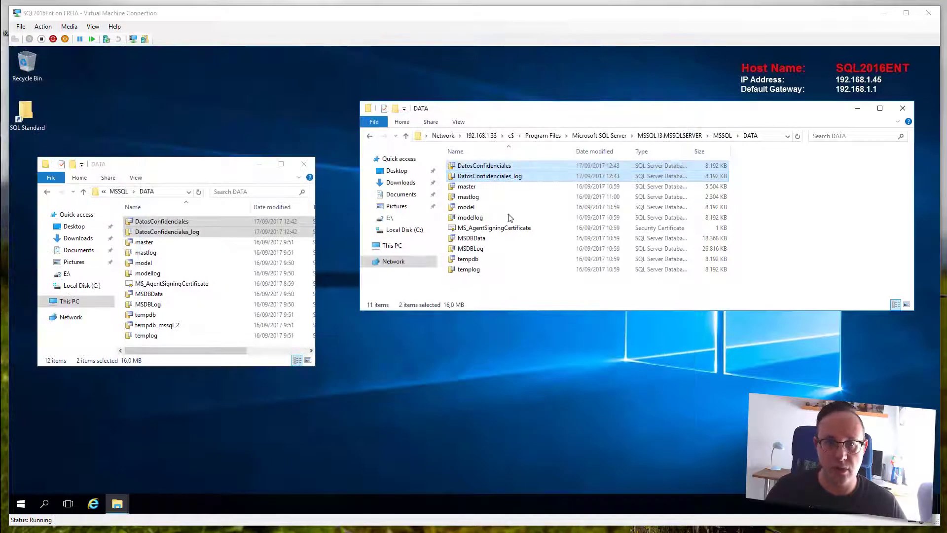
pyautogui.click(73, 13)
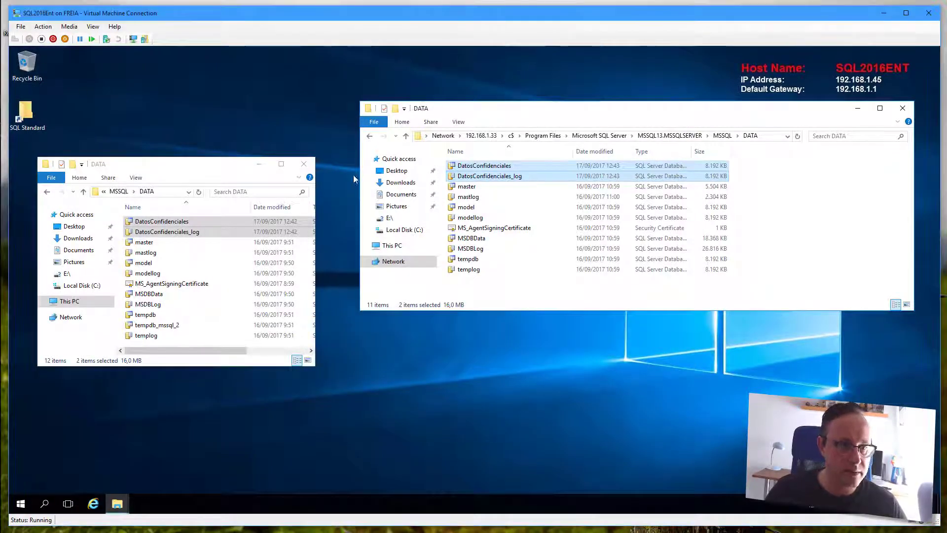
pyautogui.click(78, 302)
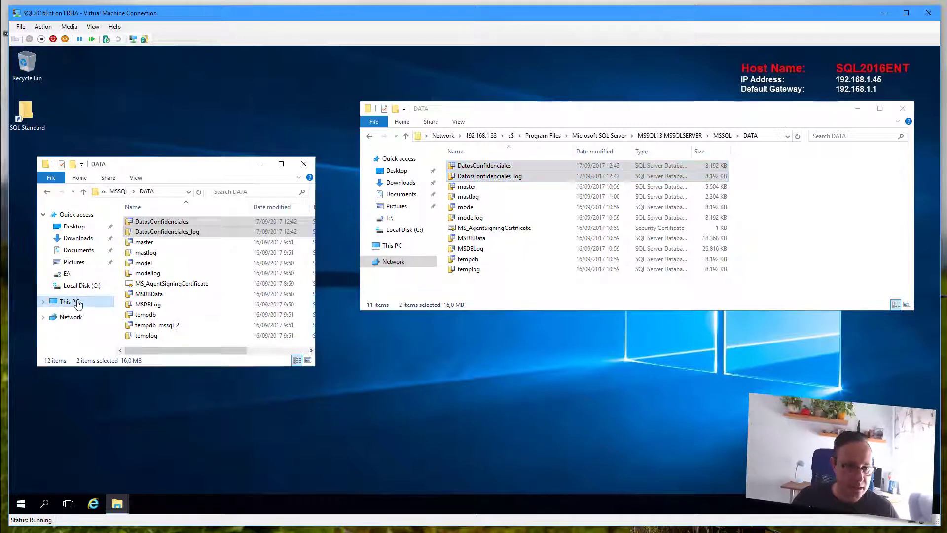
pyautogui.doubleClick(173, 334)
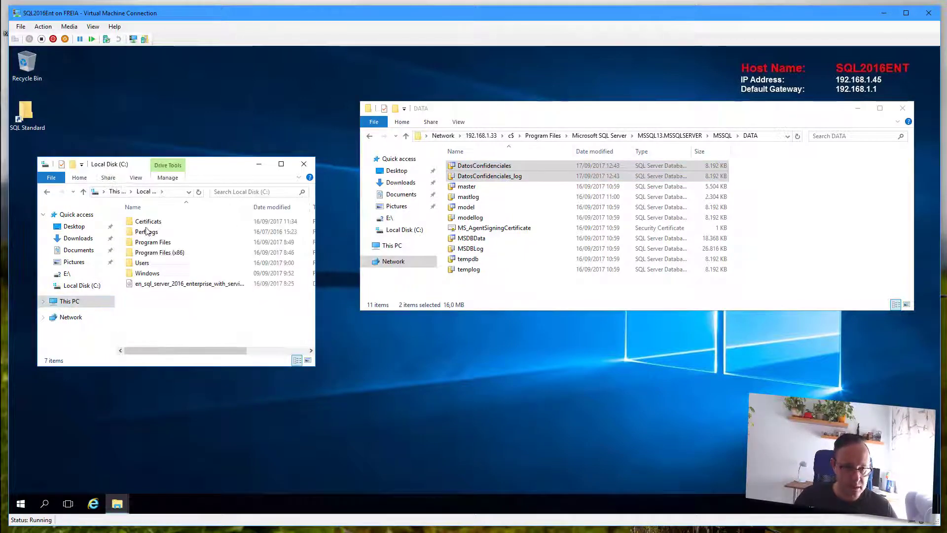
pyautogui.rightClick(144, 320)
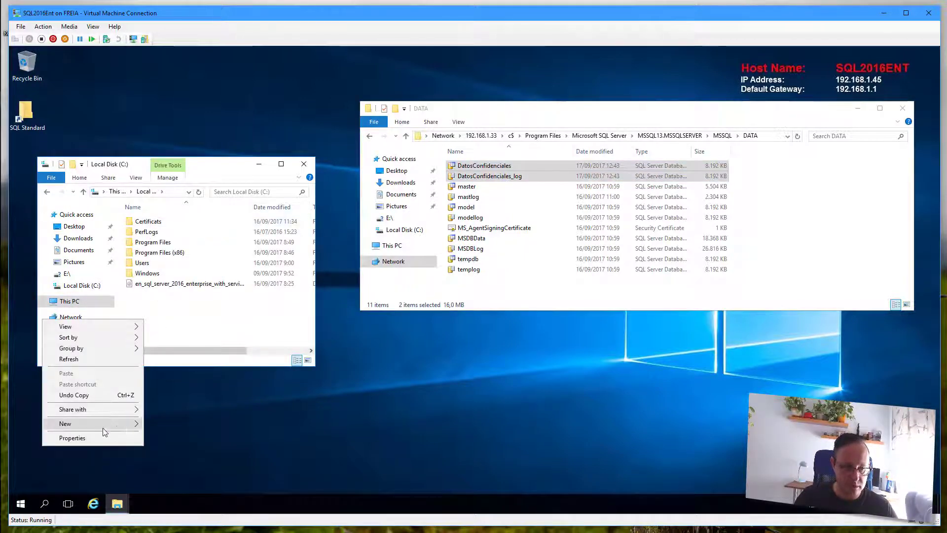
pyautogui.moveTo(104, 424)
pyautogui.click(166, 423)
pyautogui.write('Cer')
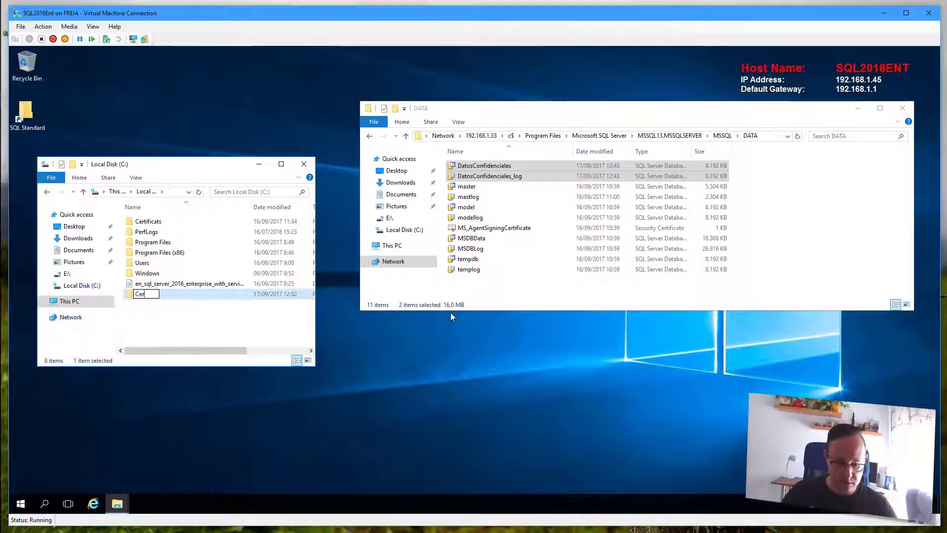
pyautogui.write('tificados')
pyautogui.press('Return')
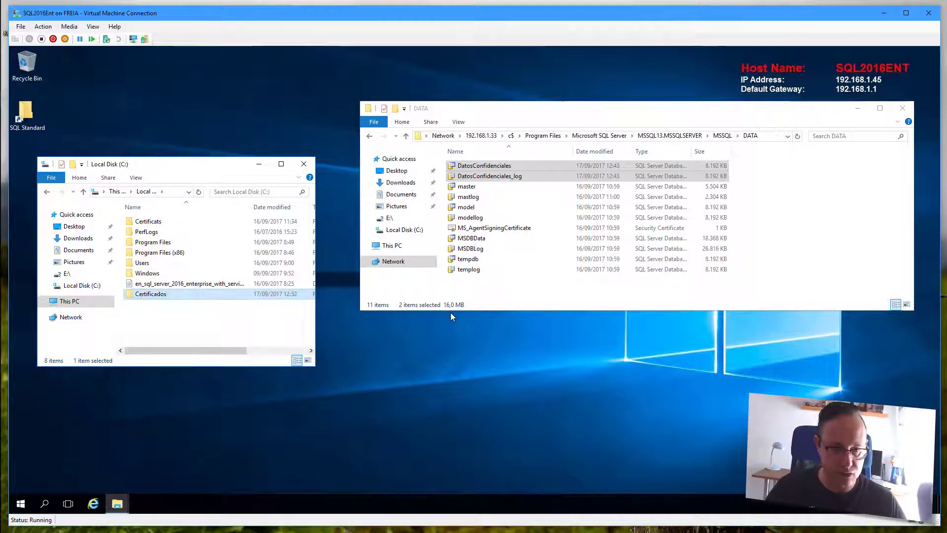
pyautogui.moveTo(0, 15)
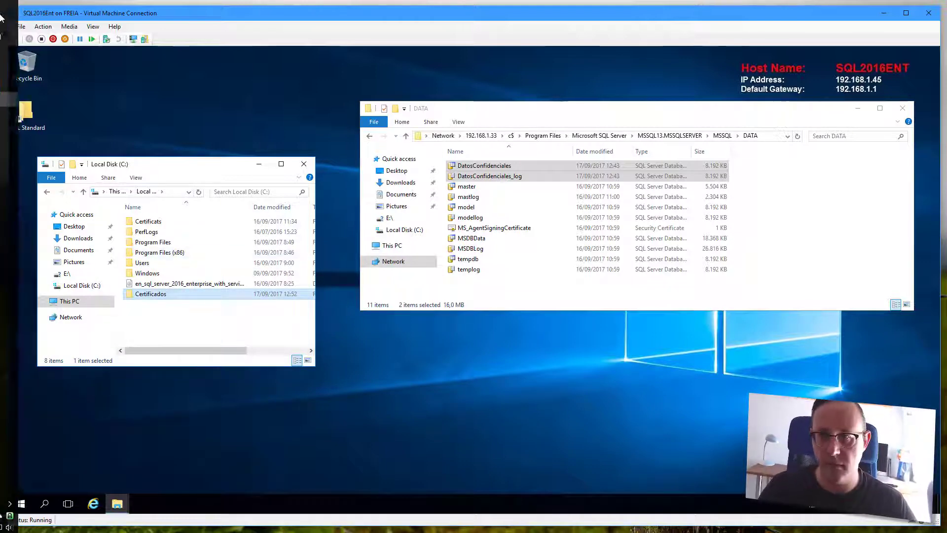
pyautogui.click(25, 116)
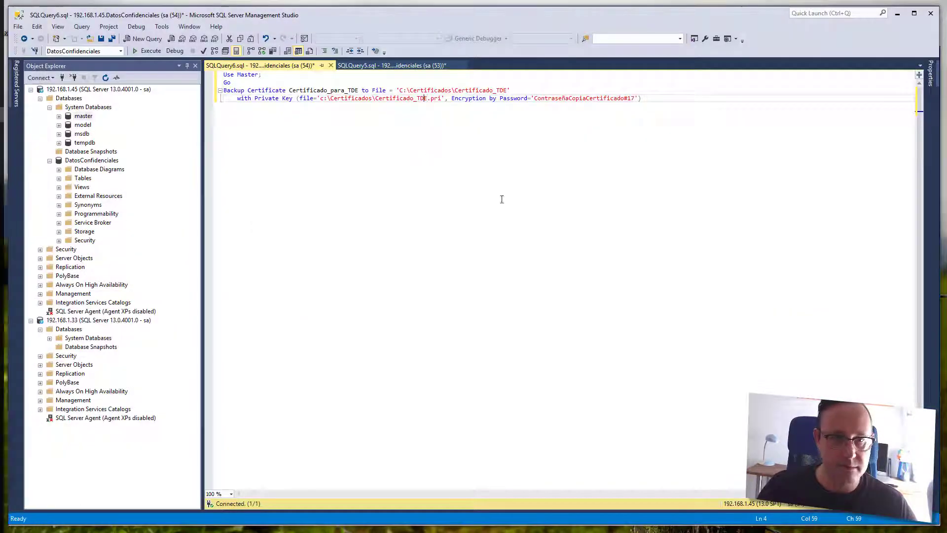
# - Run the backup script, confirm 'Commands completed successfully', and switch back to the VM
pyautogui.press('F5')
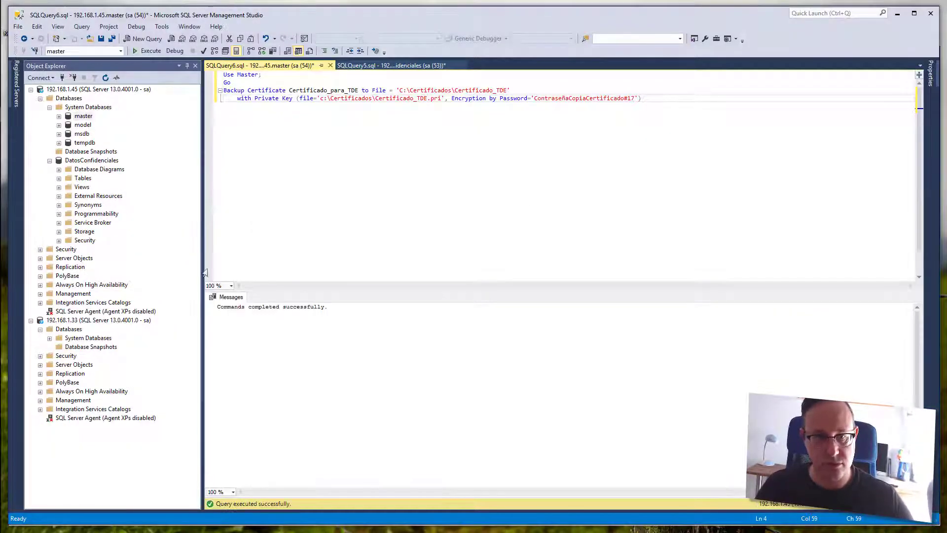
pyautogui.tripleClick(271, 306)
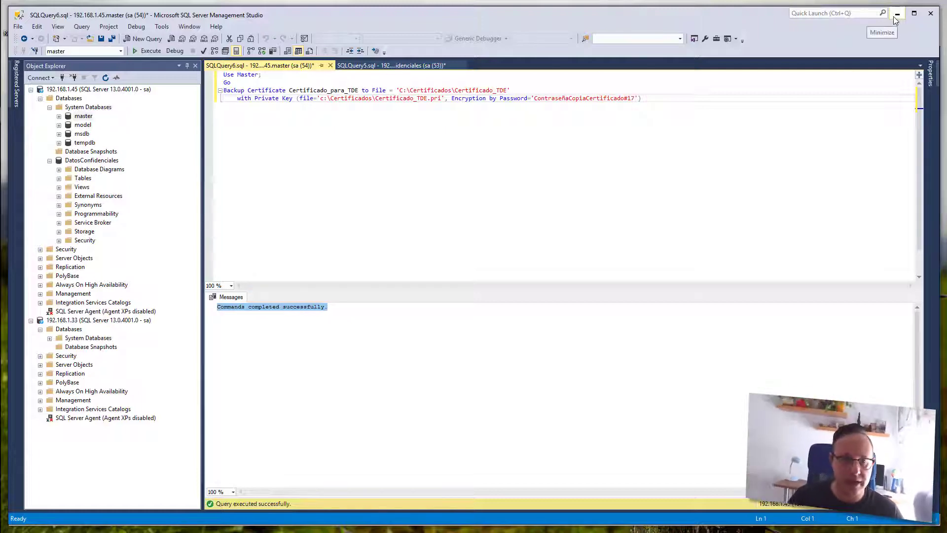
pyautogui.click(896, 18)
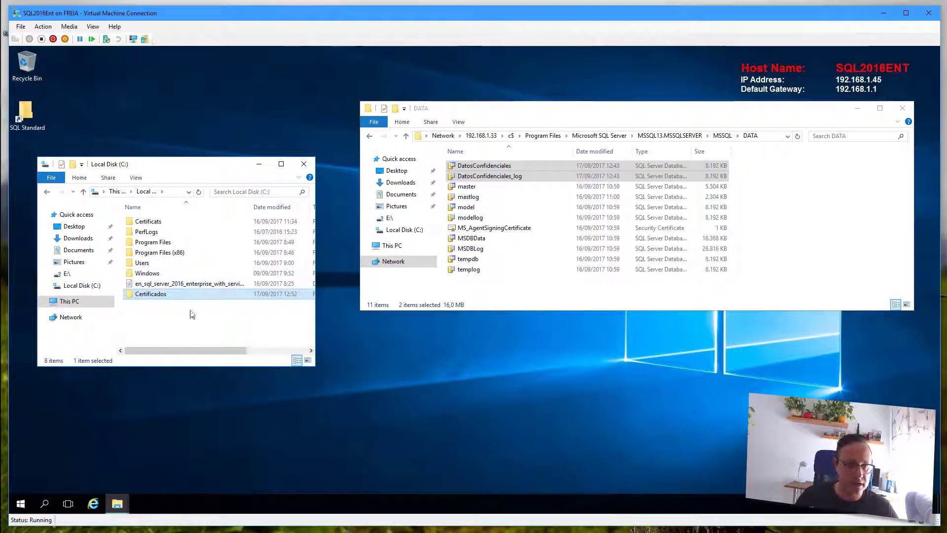
# - Check that Certificados holds Certificado_TDE (1 KB) and Certificado_TDE.pri (2 KB)
pyautogui.doubleClick(174, 297)
pyautogui.click(157, 222)
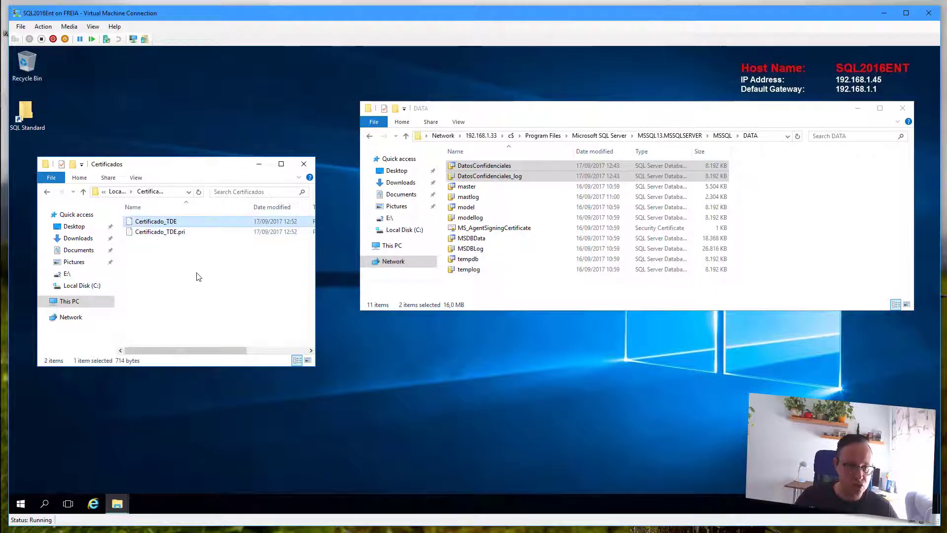
pyautogui.moveTo(318, 216); pyautogui.dragTo(467, 216)
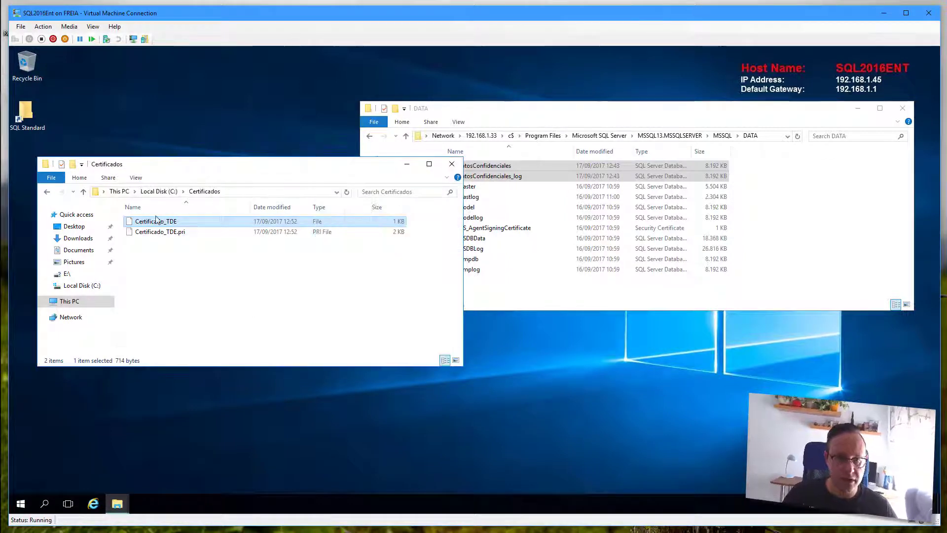
pyautogui.click(146, 235)
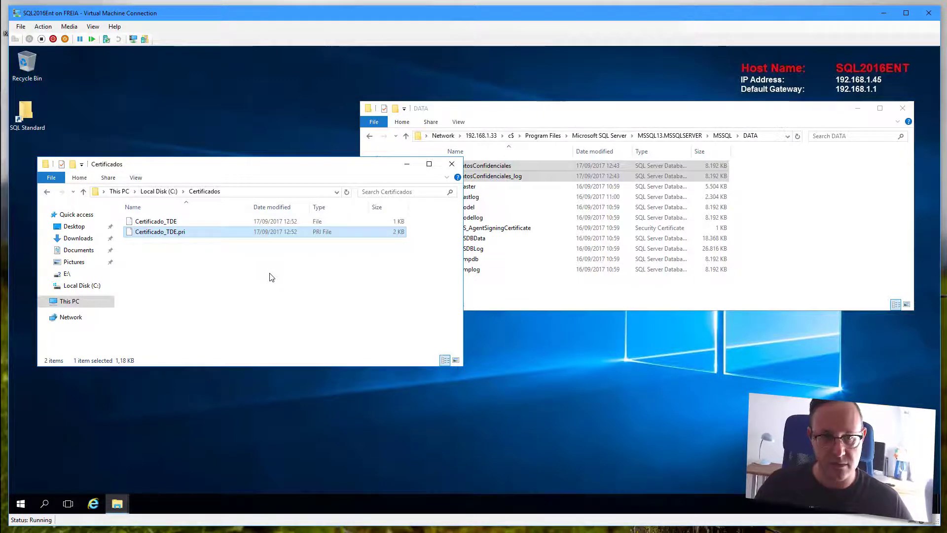
pyautogui.moveTo(10, 123)
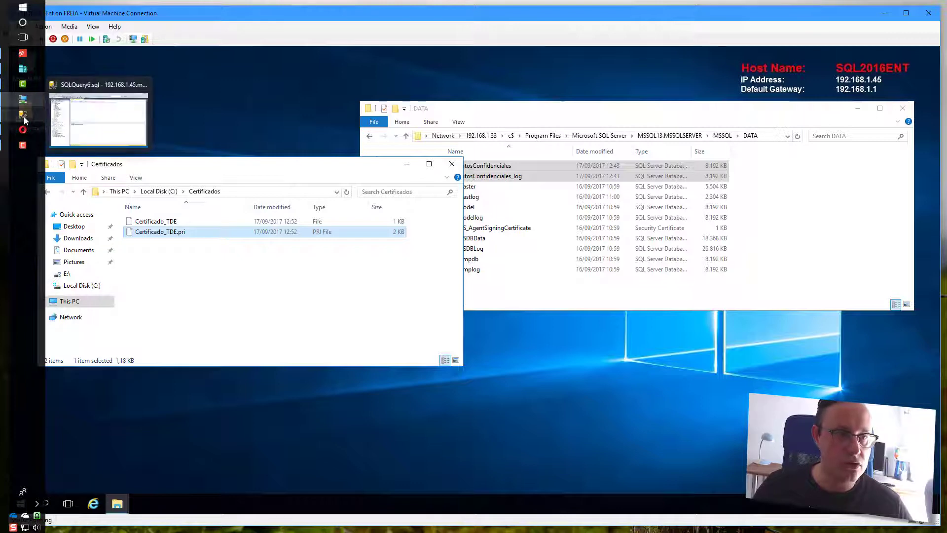
pyautogui.click(72, 114)
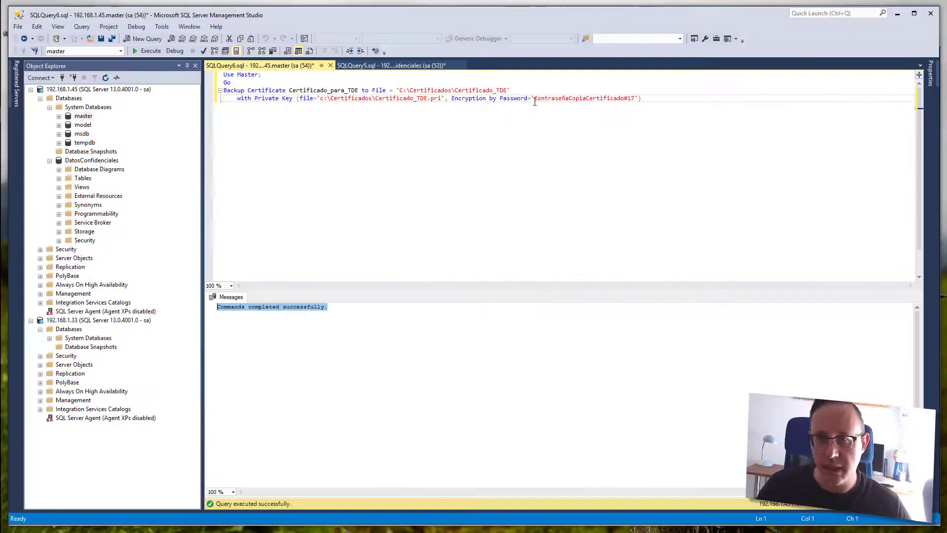
pyautogui.moveTo(535, 98); pyautogui.dragTo(636, 98)
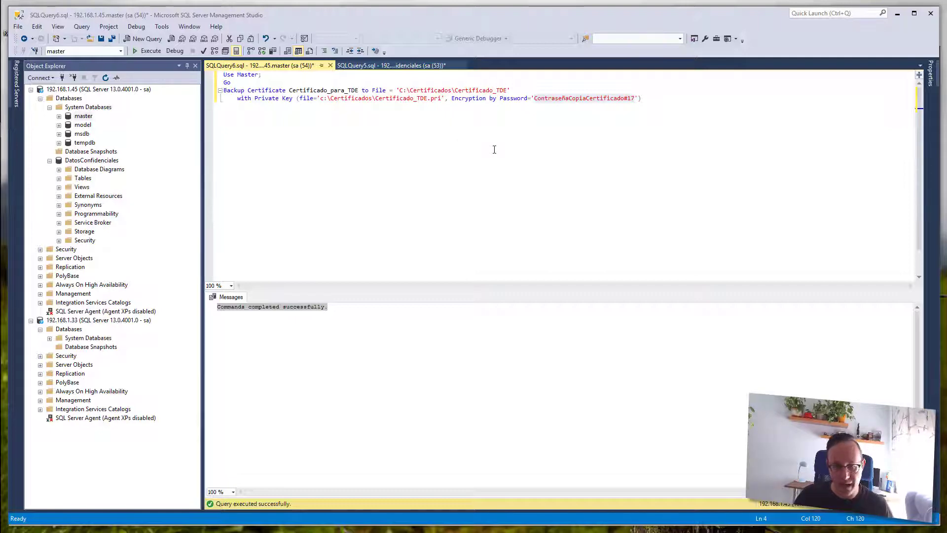
# - Copy the Certificados folder from C:\ into the remote DATA folder
pyautogui.click(898, 15)
pyautogui.click(195, 235)
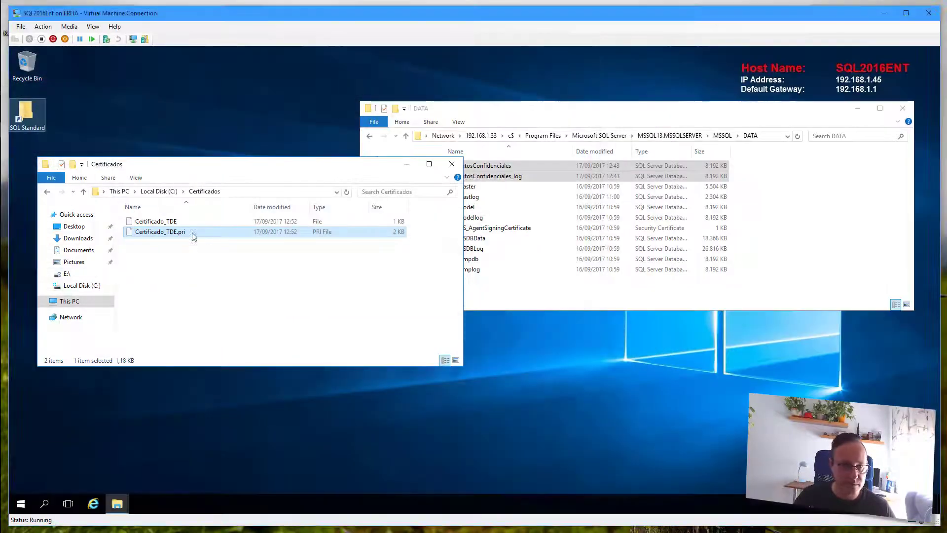
pyautogui.click(158, 223)
pyautogui.keyDown('shift'); pyautogui.click(163, 232); pyautogui.keyUp('shift')
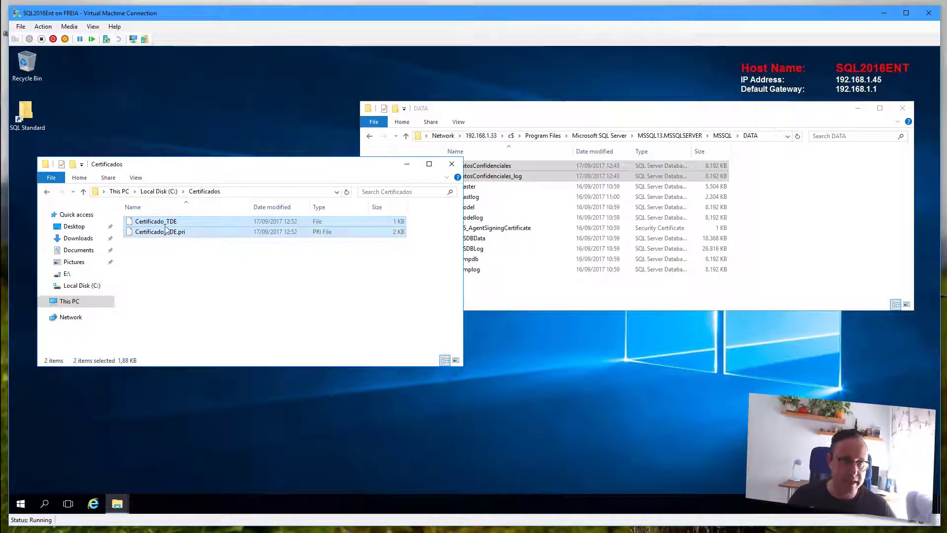
pyautogui.click(166, 195)
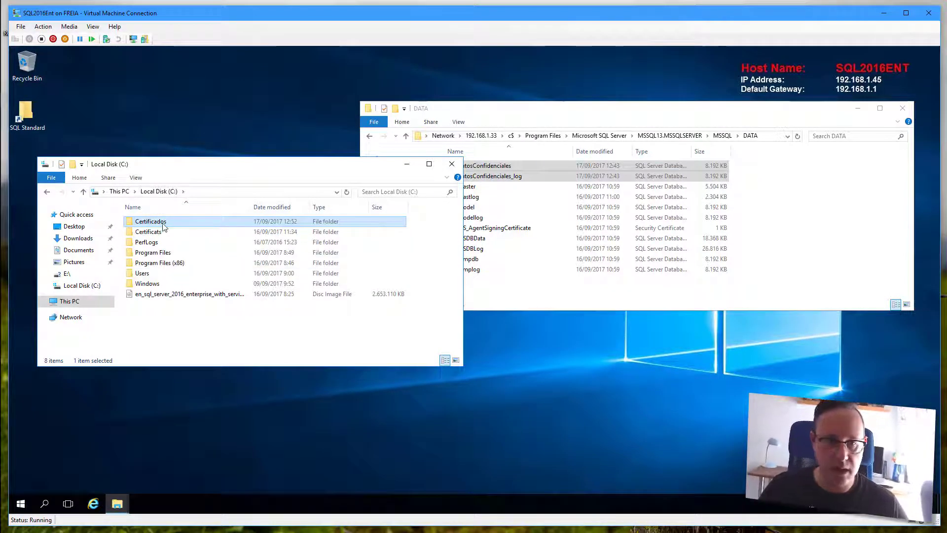
pyautogui.moveTo(152, 224); pyautogui.dragTo(829, 208)
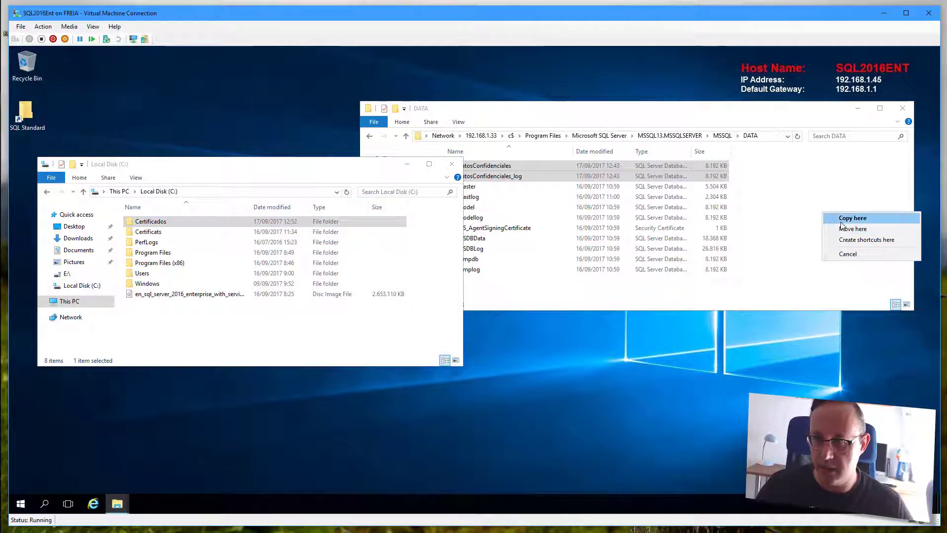
pyautogui.click(851, 215)
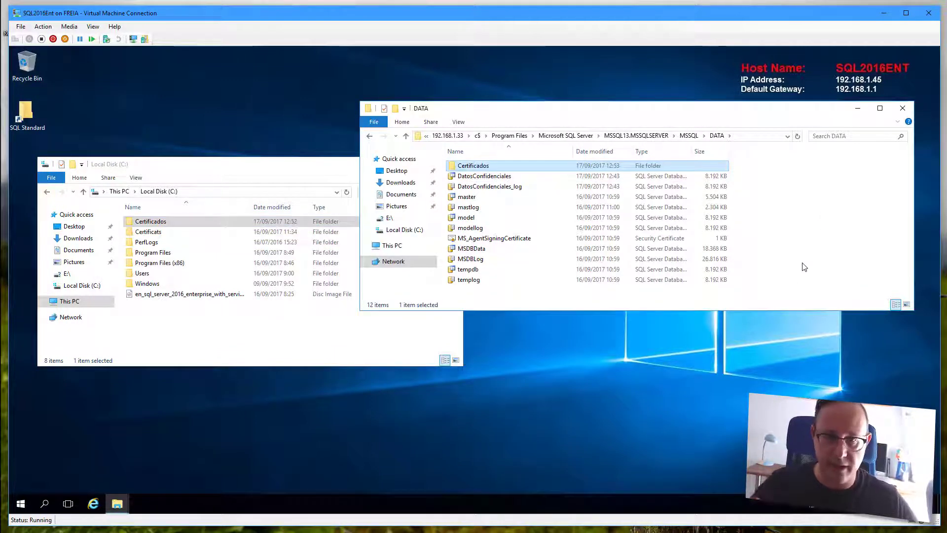
# - Copy the Certificados folder again and paste it into the root of \\192.168.1.33\c$
pyautogui.rightClick(501, 168)
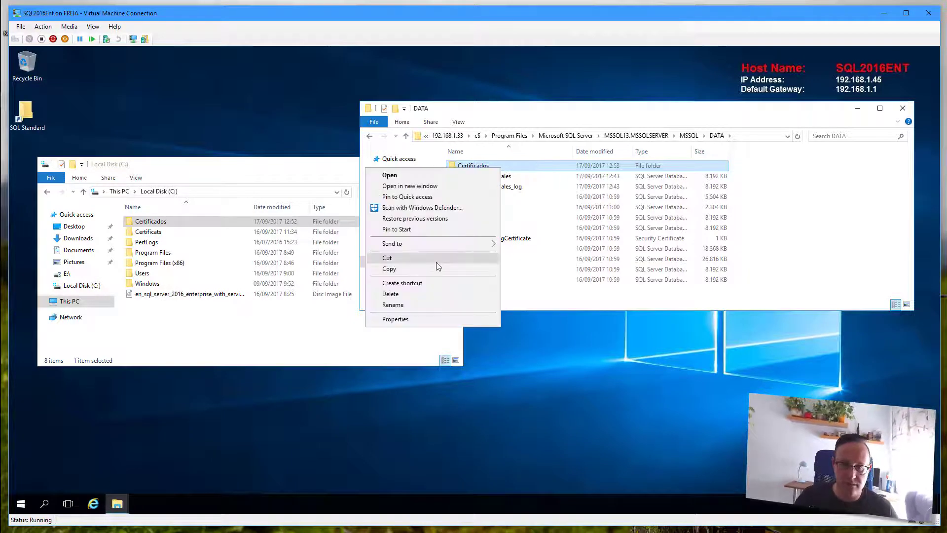
pyautogui.click(419, 269)
pyautogui.click(485, 136)
pyautogui.click(465, 135)
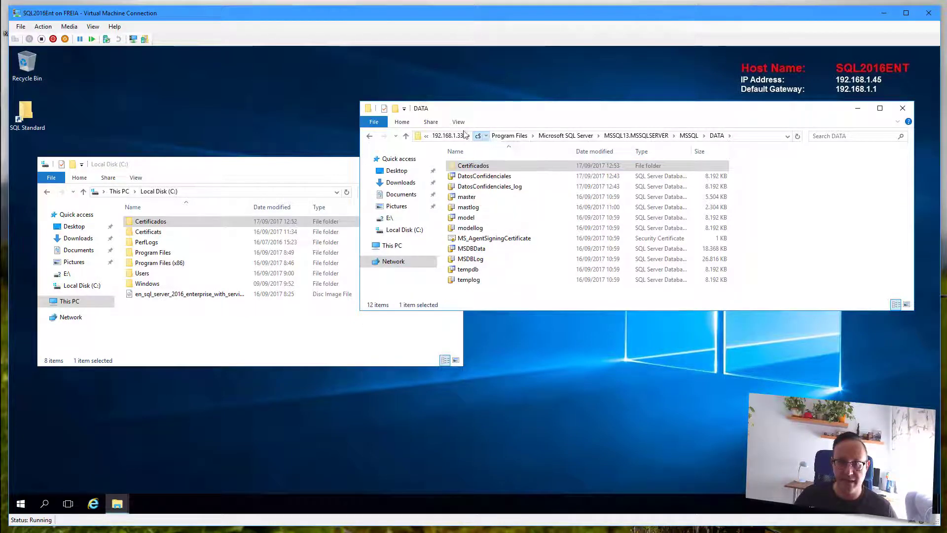
pyautogui.click(478, 136)
pyautogui.rightClick(517, 264)
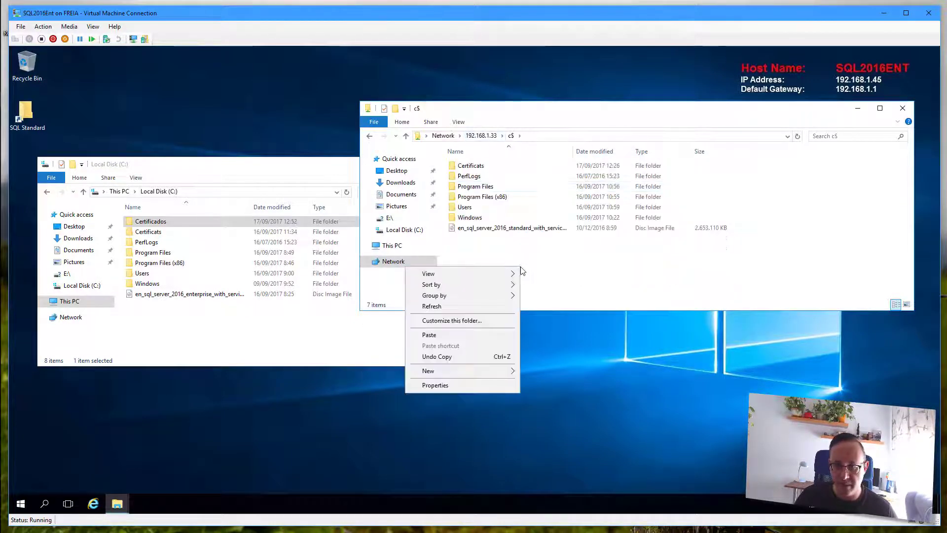
pyautogui.click(475, 334)
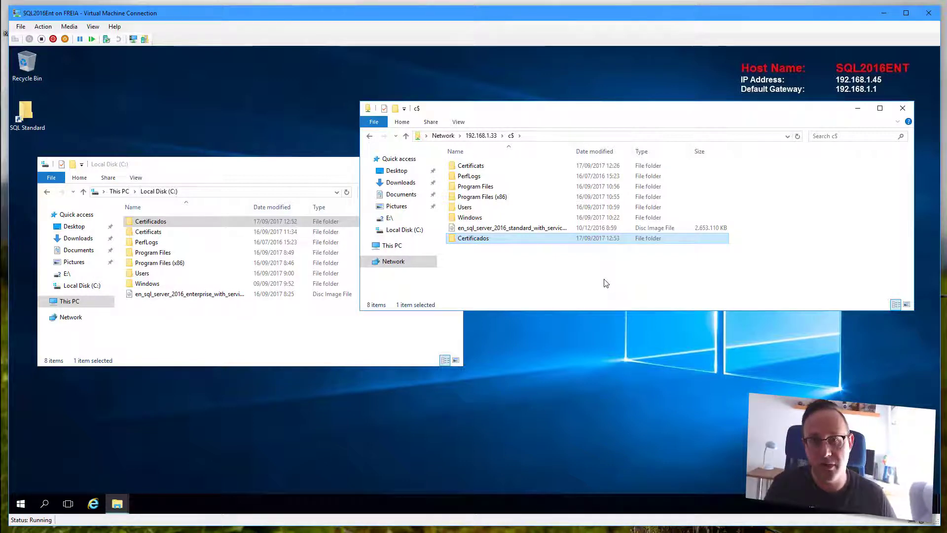
pyautogui.click(235, 312)
pyautogui.press('super')
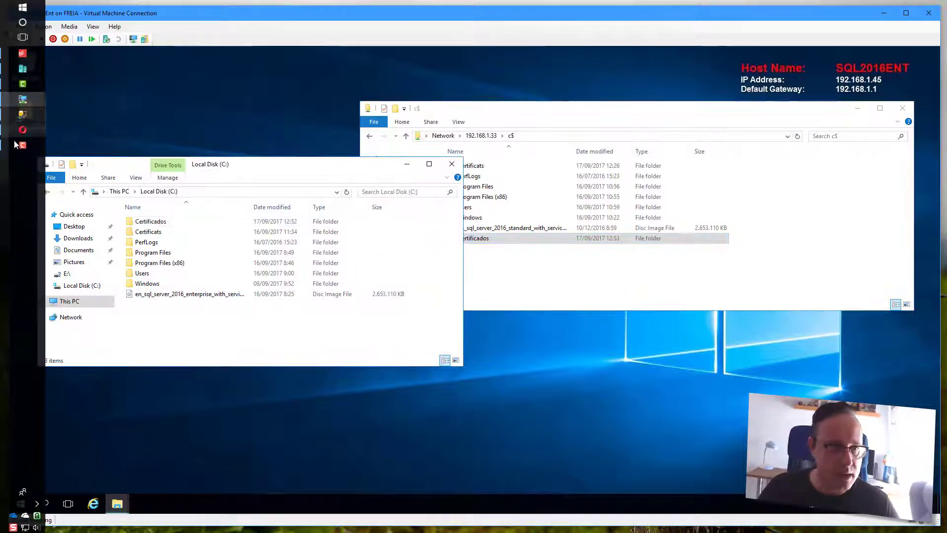
# - Paste and run SELECT * FROM sys.dm_database_encryption_keys in a new query
pyautogui.click(22, 115)
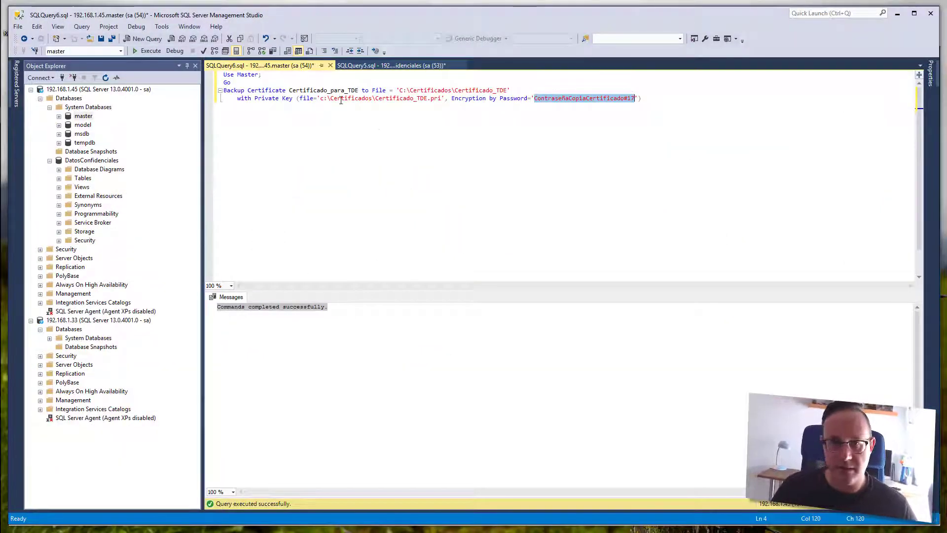
pyautogui.click(143, 39)
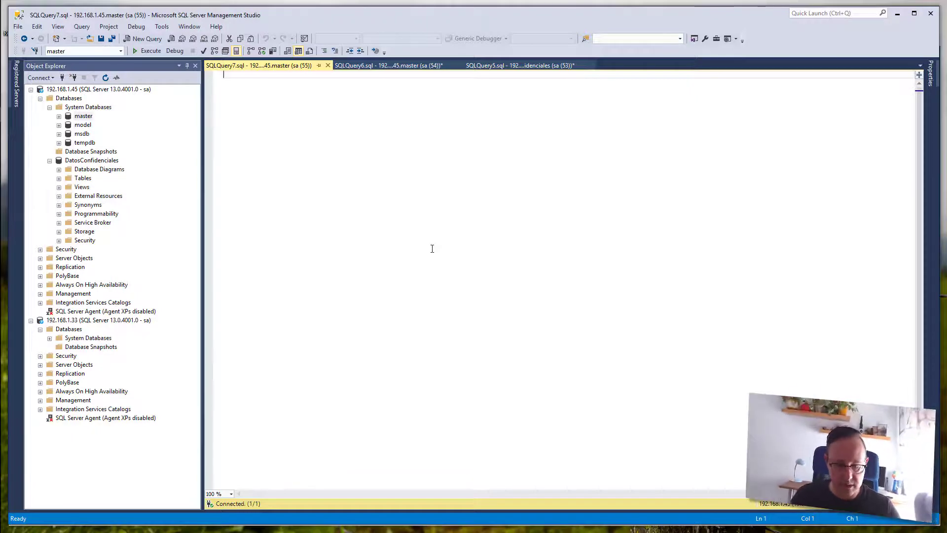
pyautogui.rightClick(275, 122)
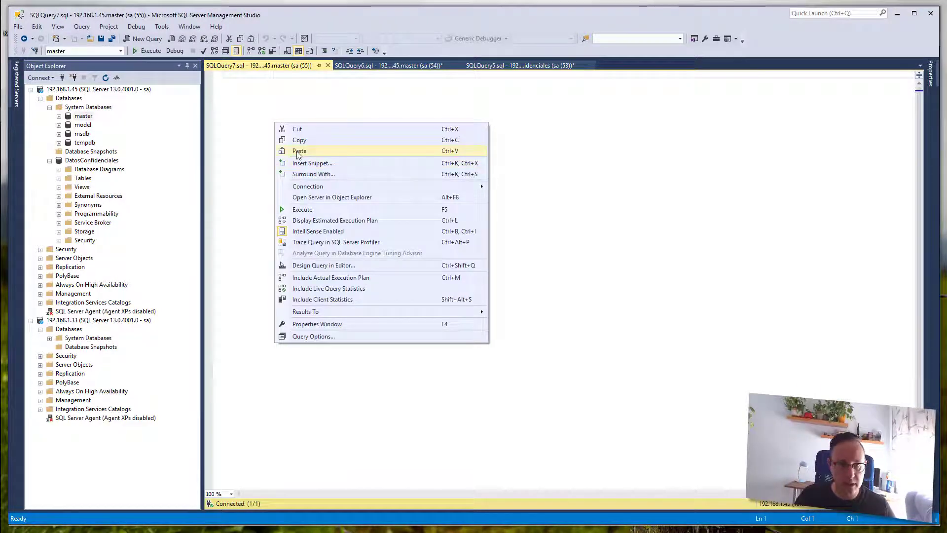
pyautogui.click(299, 150)
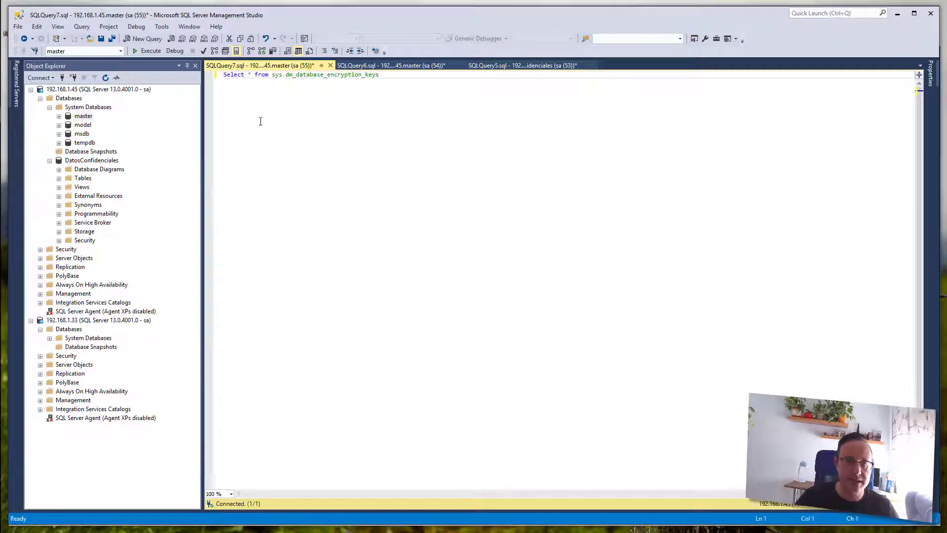
pyautogui.press('Right')
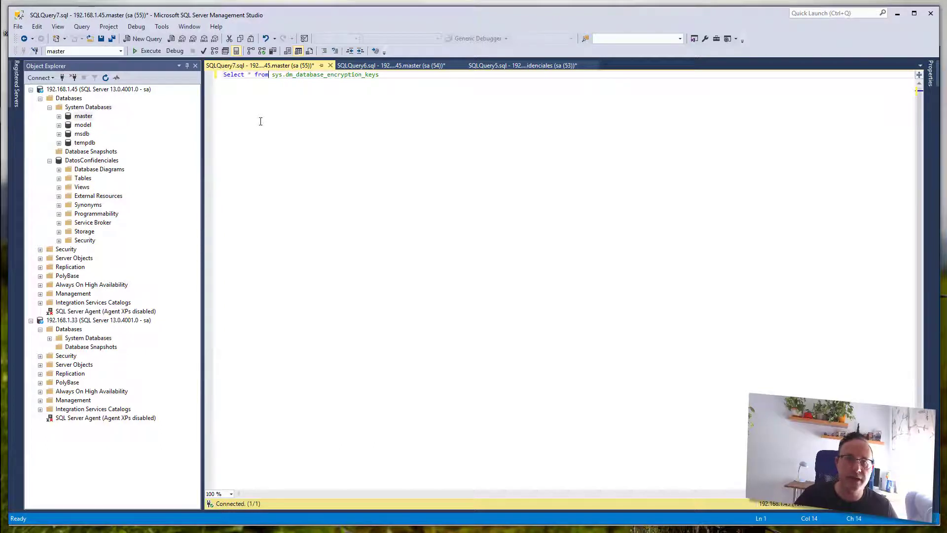
pyautogui.press('F5')
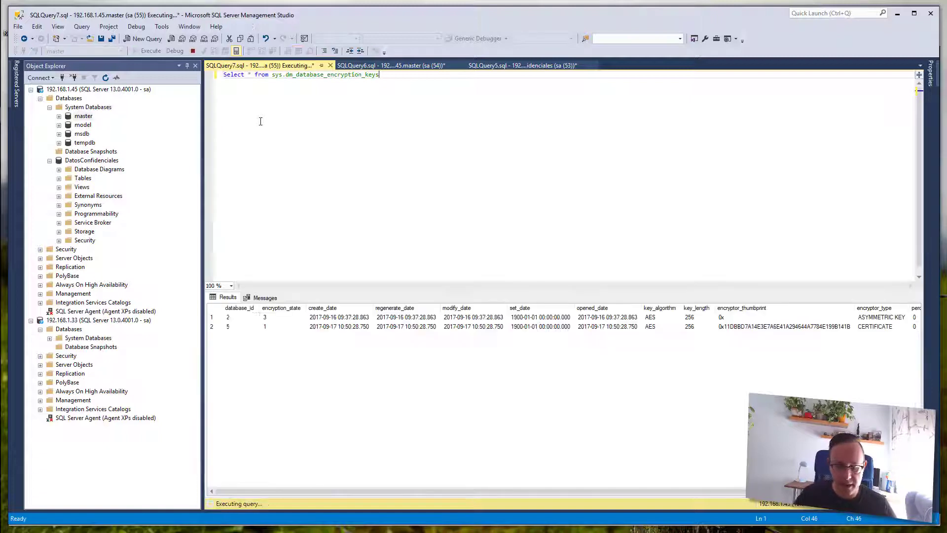
# - Inspect the results: database_id values, encryption_state 1 for database 5, and the encryptor thumbprint and type
pyautogui.click(230, 318)
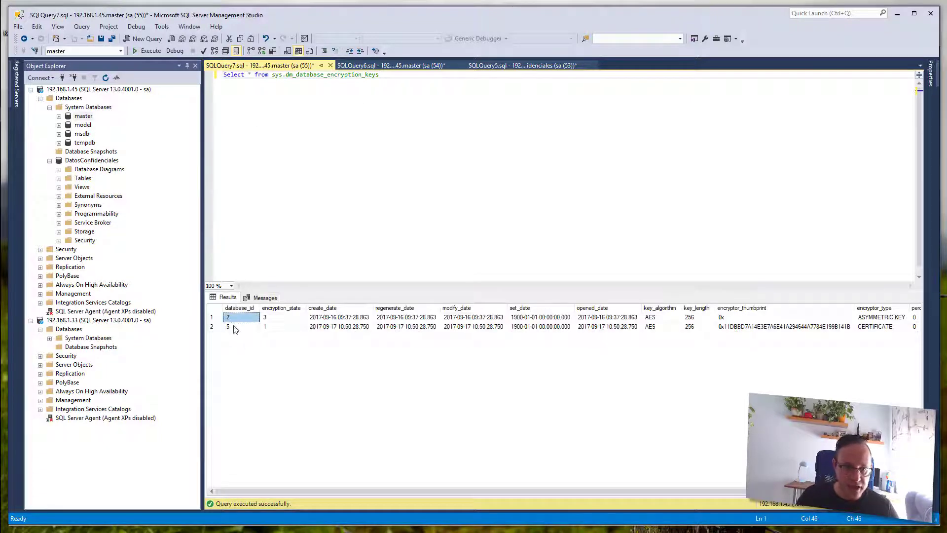
pyautogui.click(236, 328)
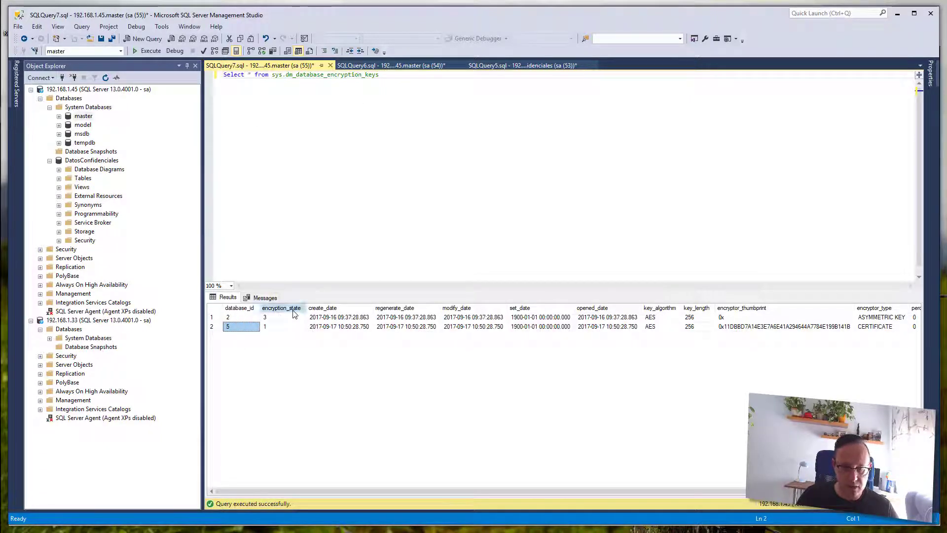
pyautogui.click(296, 309)
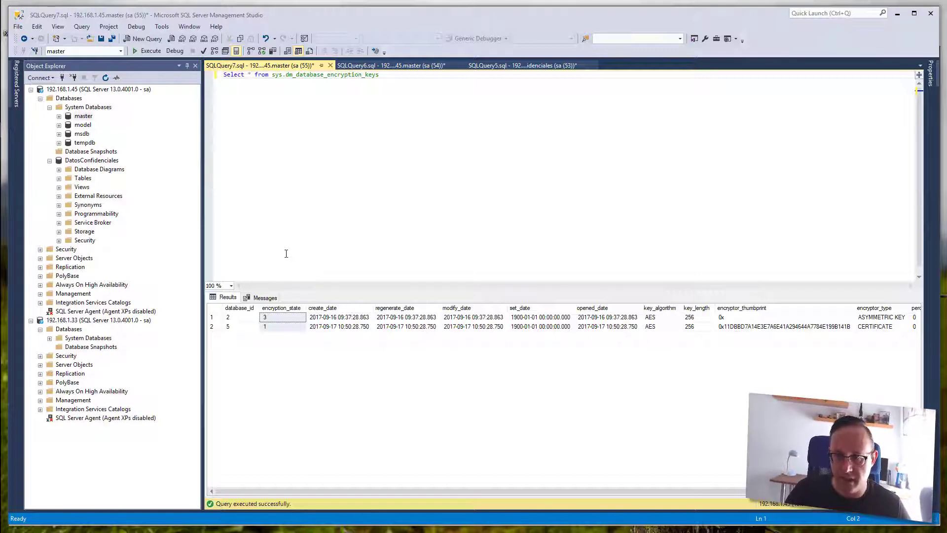
pyautogui.click(793, 327)
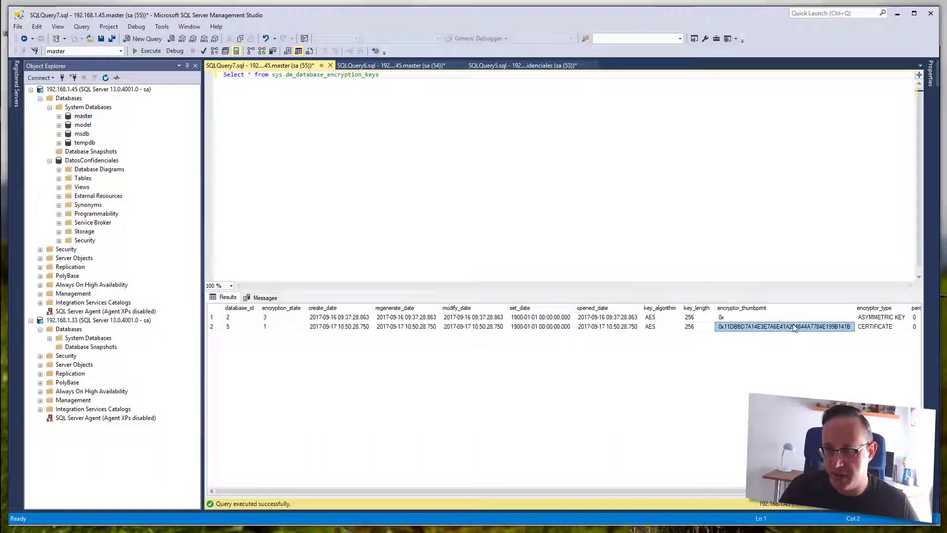
pyautogui.click(885, 327)
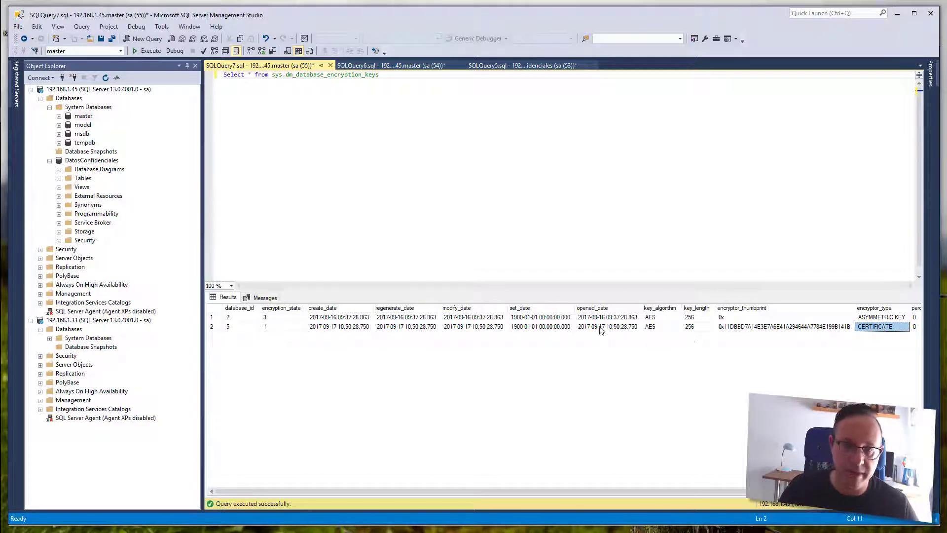
pyautogui.click(292, 328)
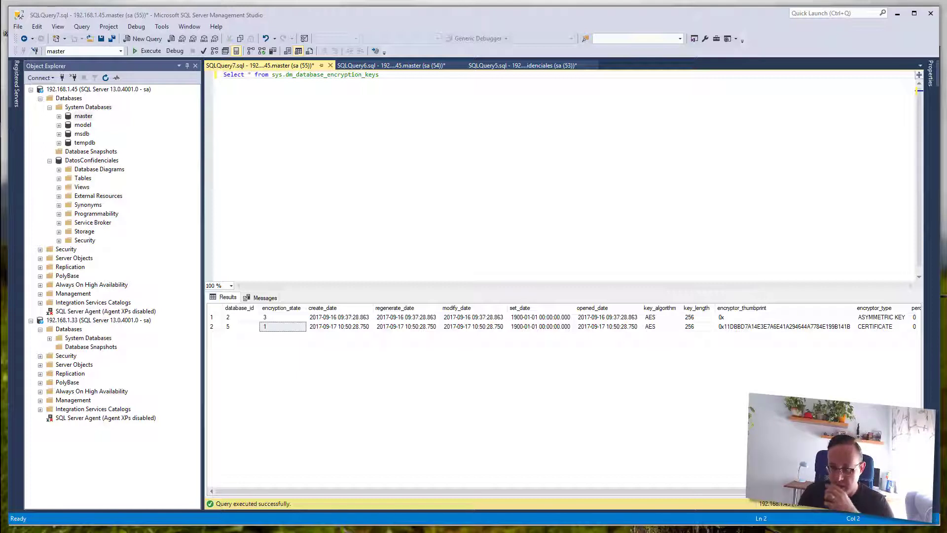
pyautogui.click(279, 331)
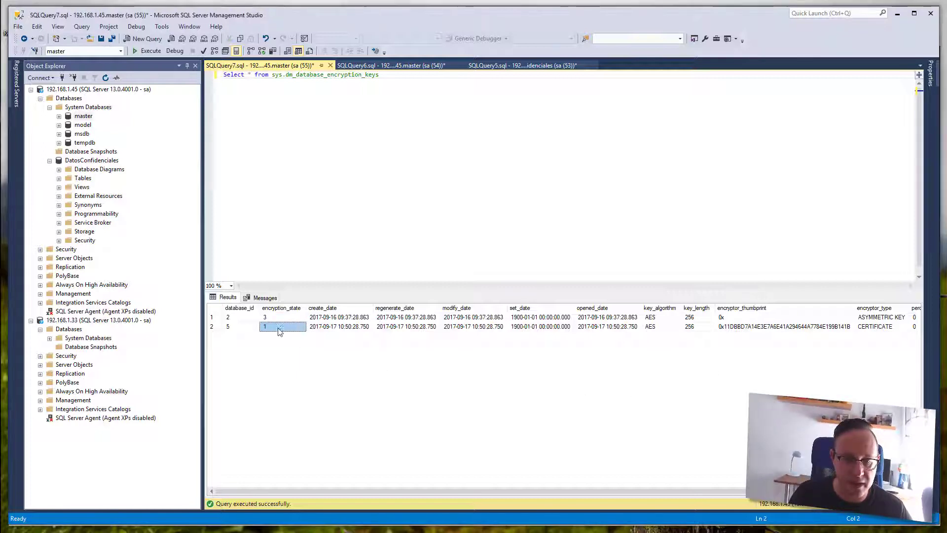
pyautogui.click(450, 194)
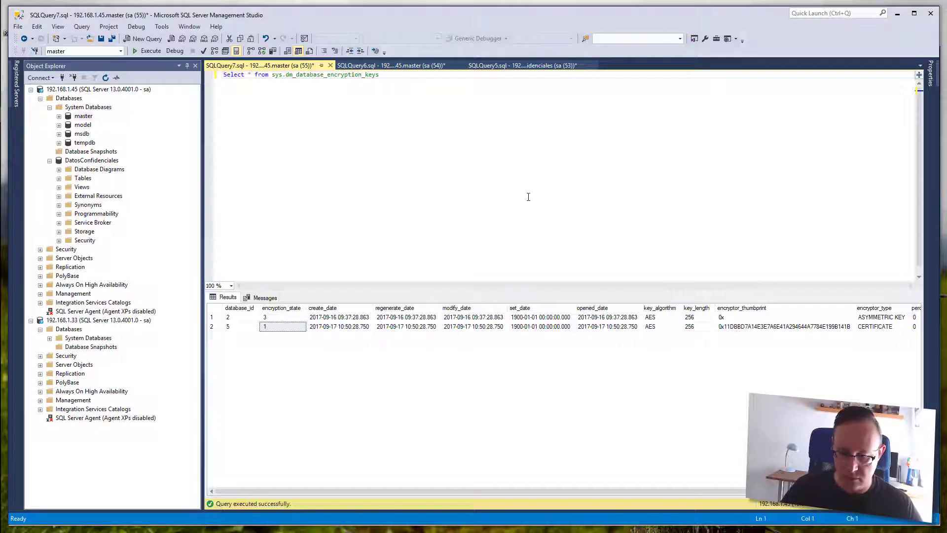
# - Comment out the query and add 'Alter database DatosConfidenciales set encryption on;' with Go
pyautogui.write('--')
pyautogui.press('Return')
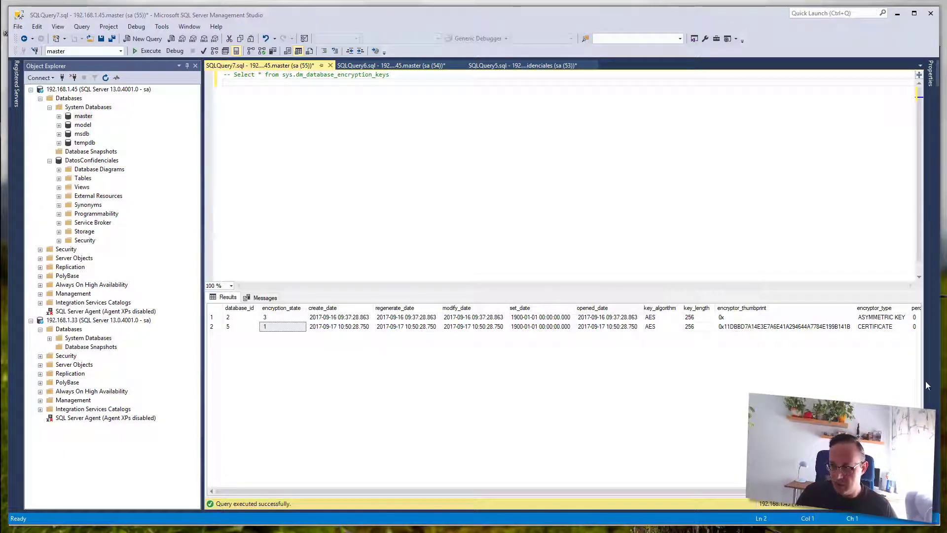
pyautogui.write('Alter database Base_de_dades_X set encryption on; Go')
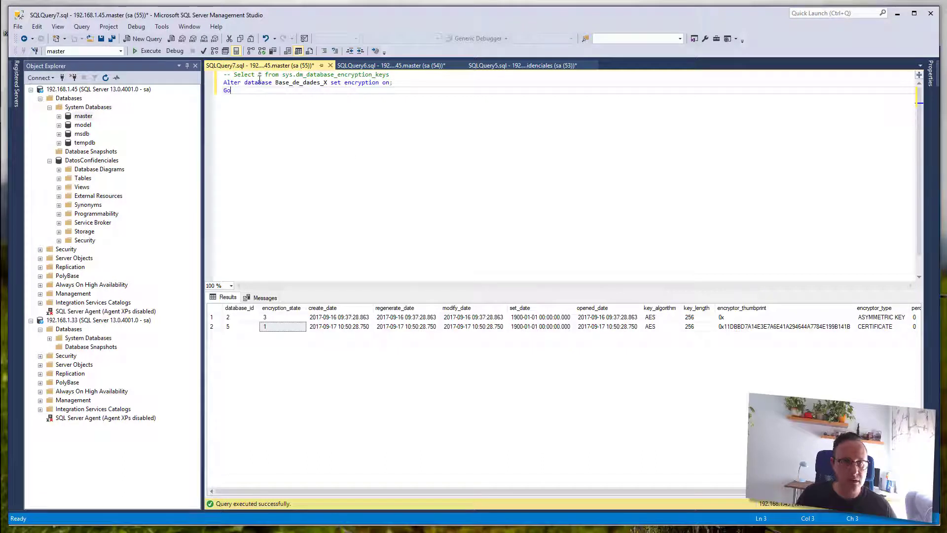
pyautogui.doubleClick(281, 83)
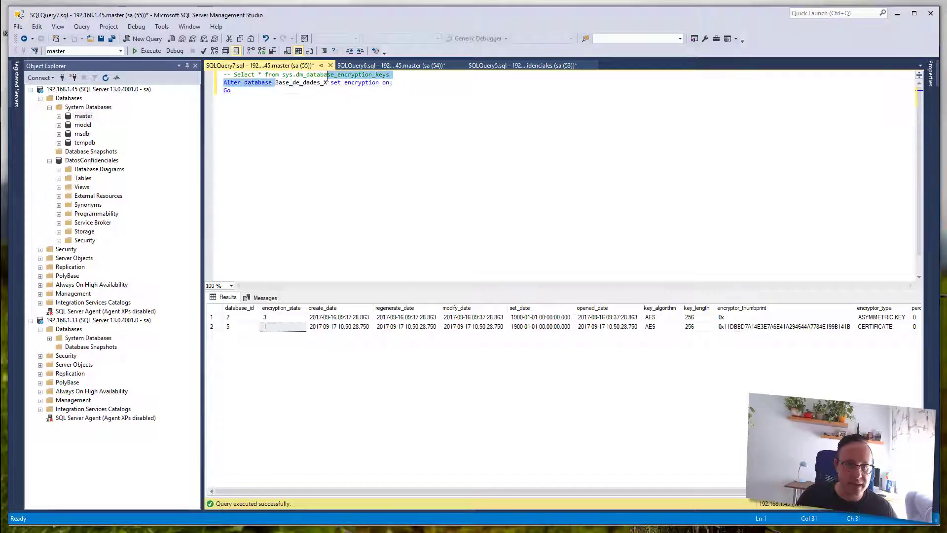
pyautogui.write('DatosCon')
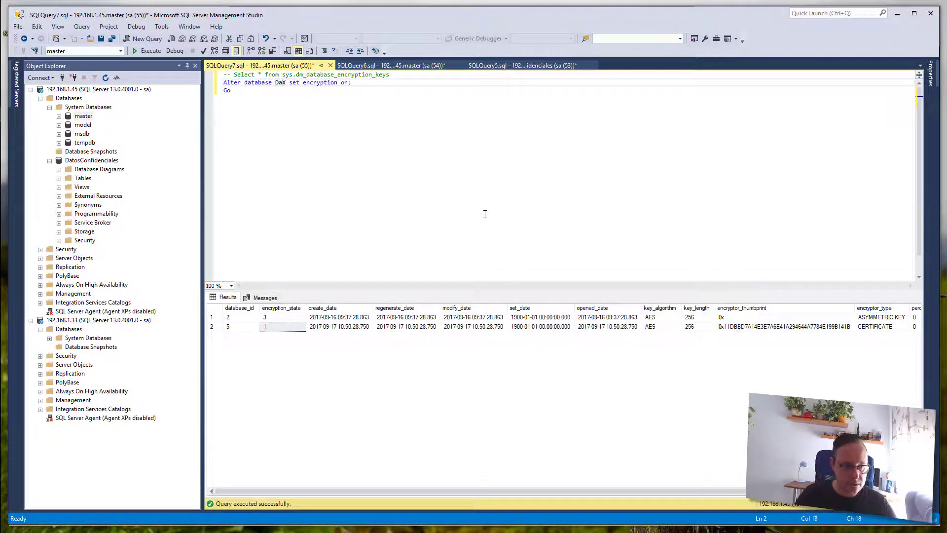
pyautogui.write('fidenciales')
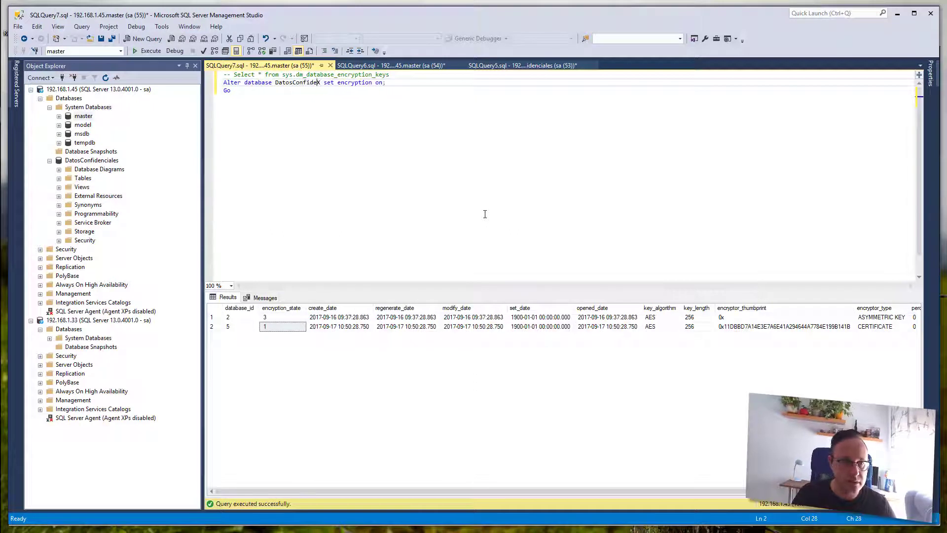
pyautogui.press('Delete')
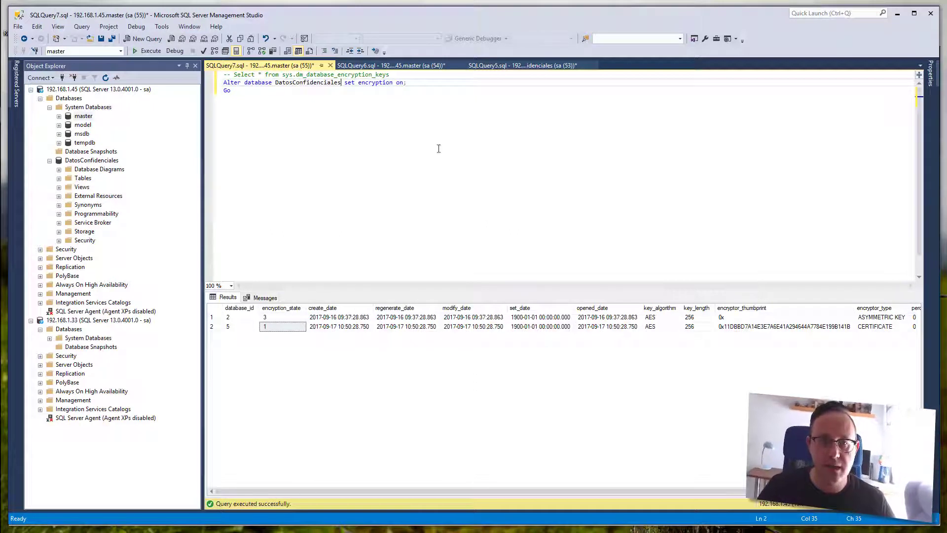
pyautogui.click(103, 162)
pyautogui.rightClick(104, 163)
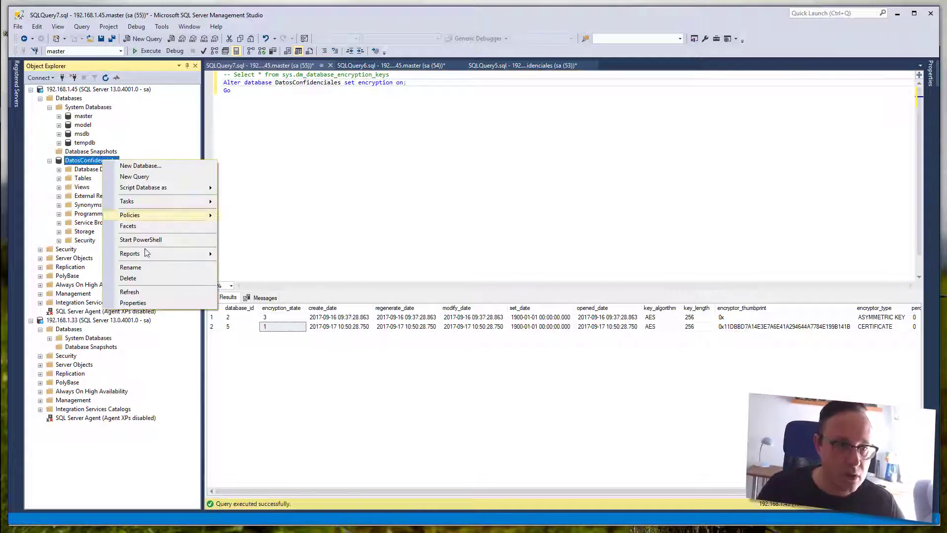
pyautogui.click(147, 302)
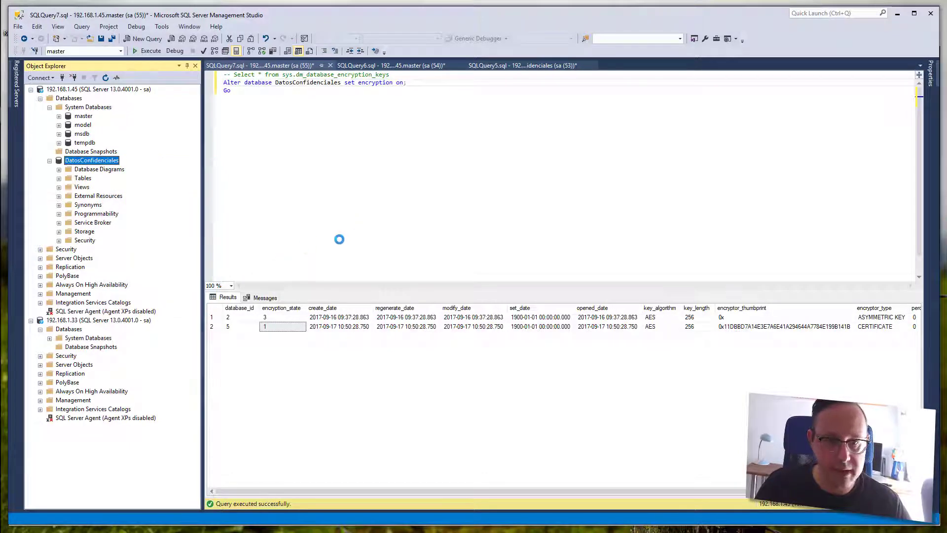
pyautogui.click(324, 192)
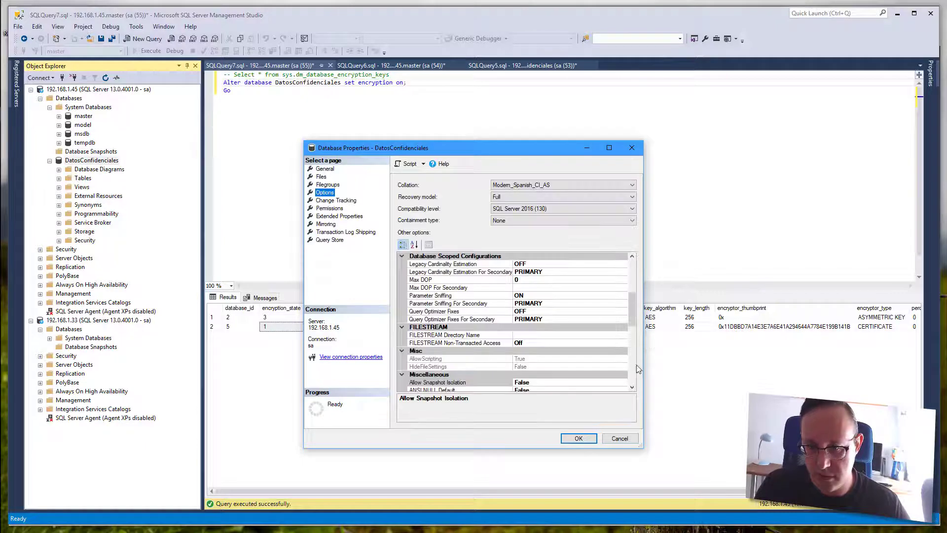
pyautogui.scroll(-5, 632, 365)
pyautogui.scroll(-3, 632, 365)
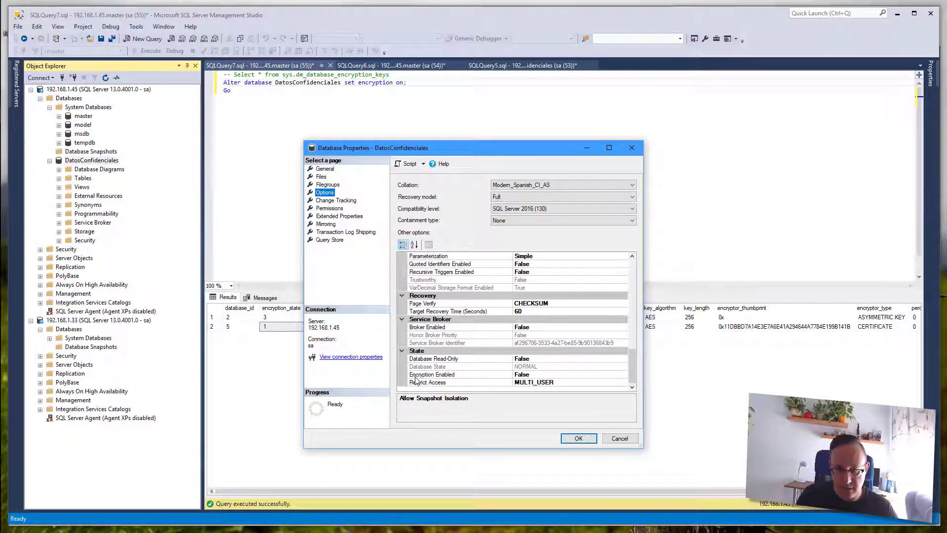
pyautogui.click(417, 376)
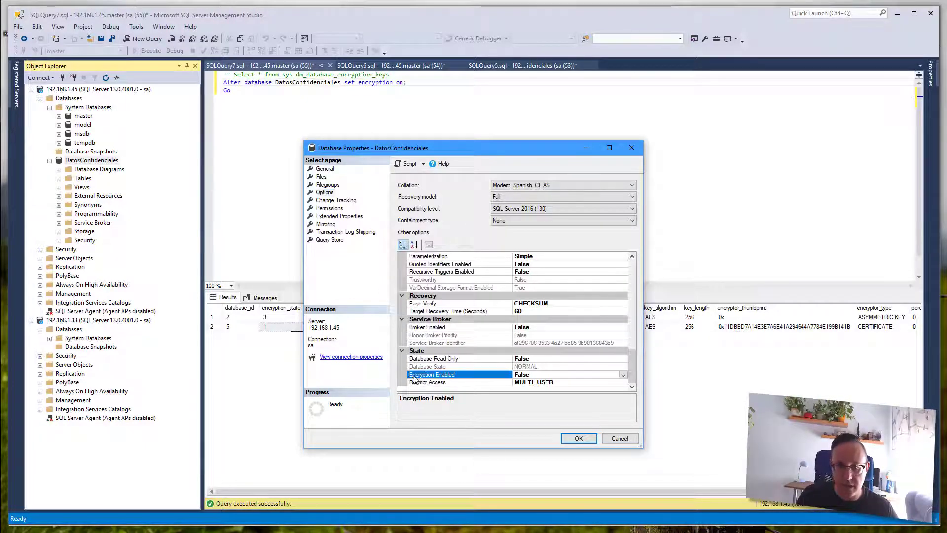
pyautogui.click(624, 375)
pyautogui.click(621, 391)
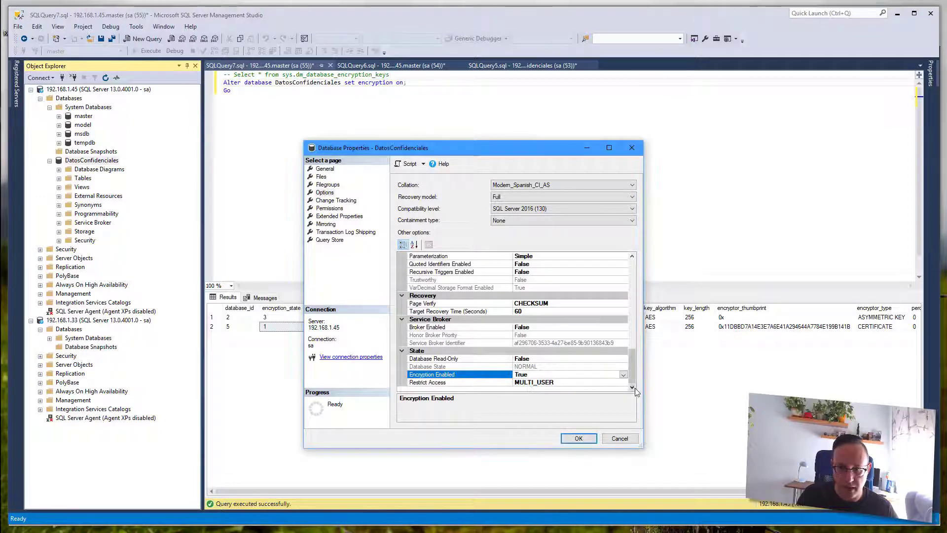
pyautogui.click(620, 439)
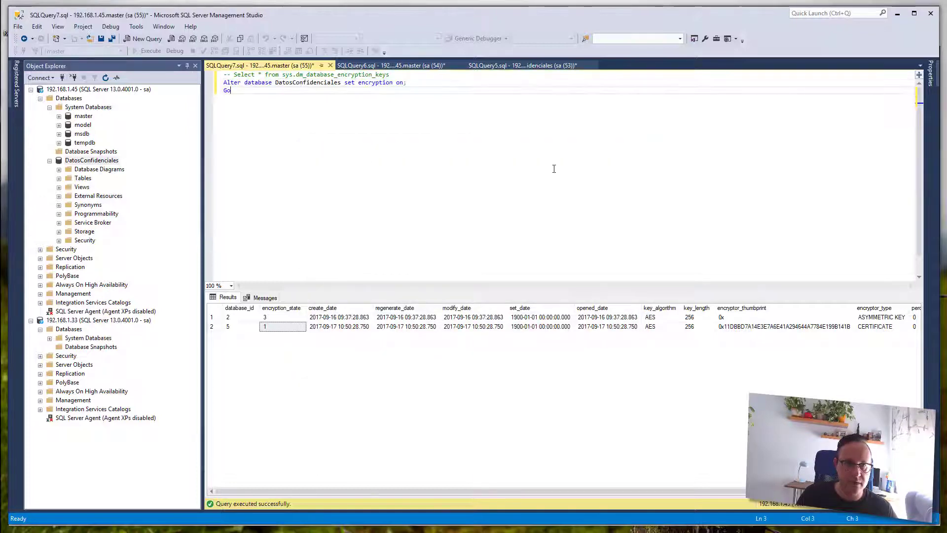
# - Run ALTER DATABASE to enable encryption, then rerun the sys.dm_database_encryption_keys query
pyautogui.press('F5')
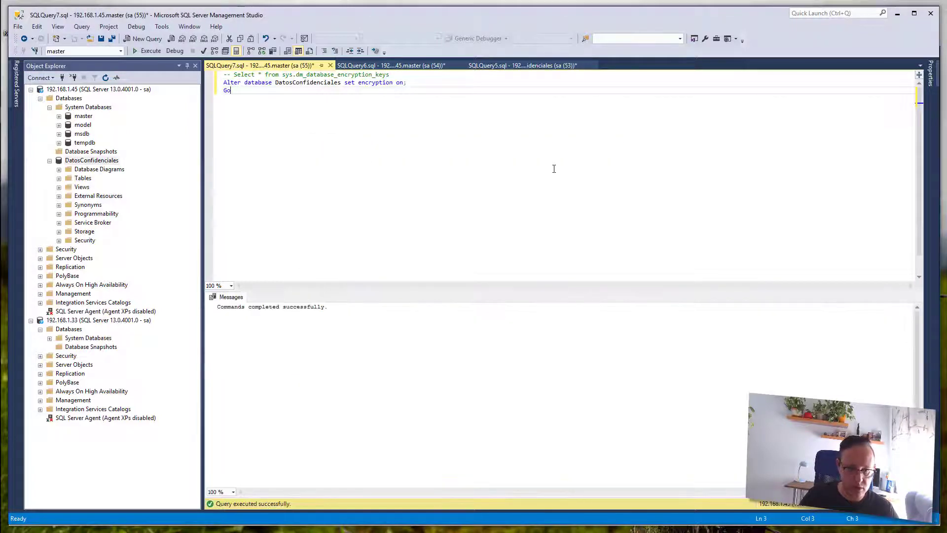
pyautogui.press('BackSpace')
pyautogui.press('BackSpace')
pyautogui.press('Down')
pyautogui.write('--')
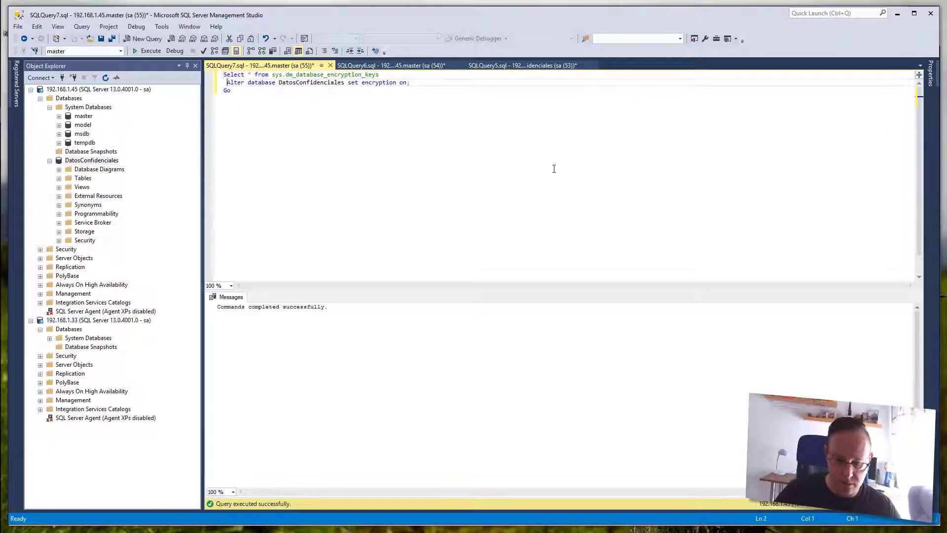
pyautogui.press('F5')
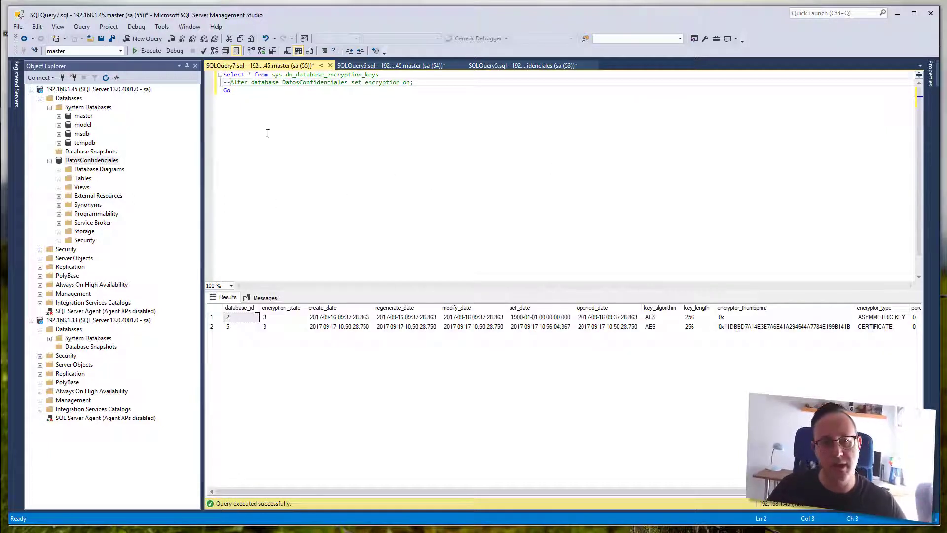
# - Check both key rows show encryption_state 3, then select DatosConfidenciales and cancel the accidental rename
pyautogui.click(270, 326)
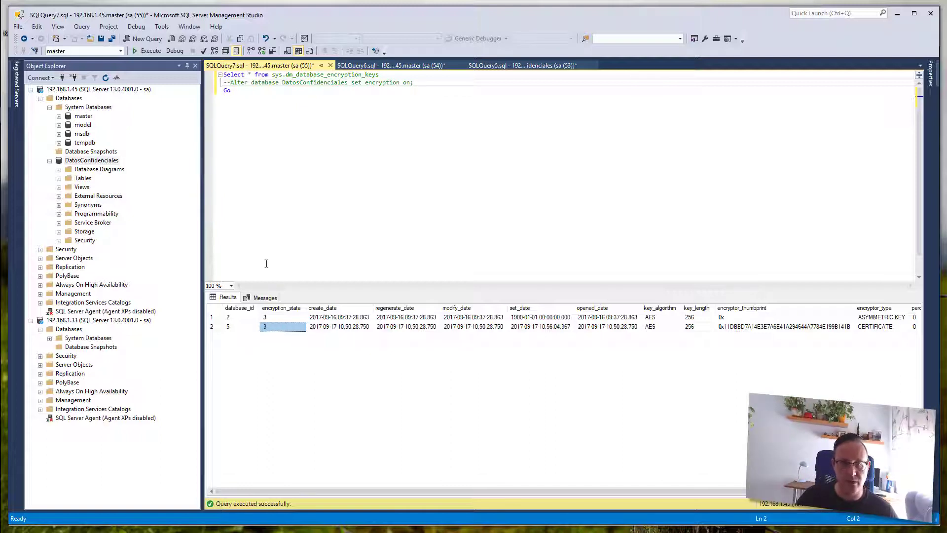
pyautogui.click(284, 328)
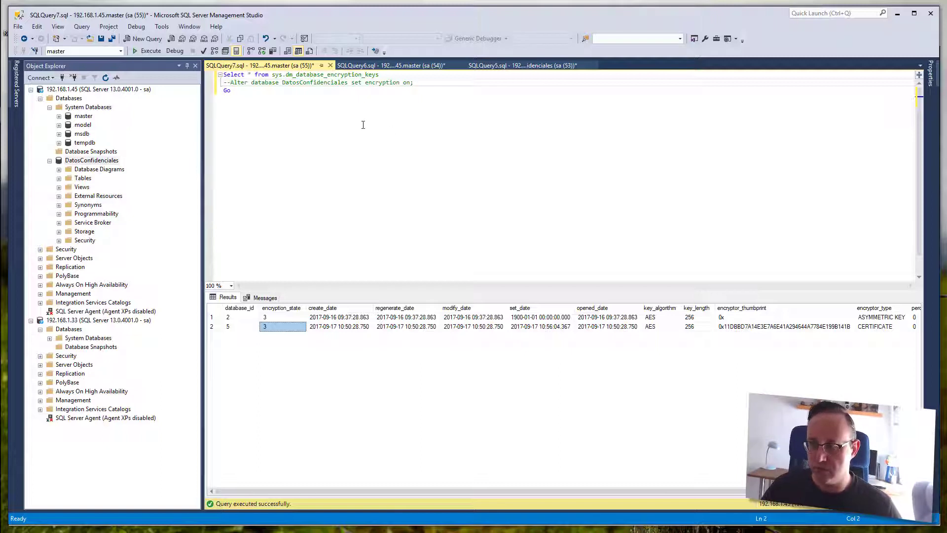
pyautogui.click(106, 161)
pyautogui.click(106, 162)
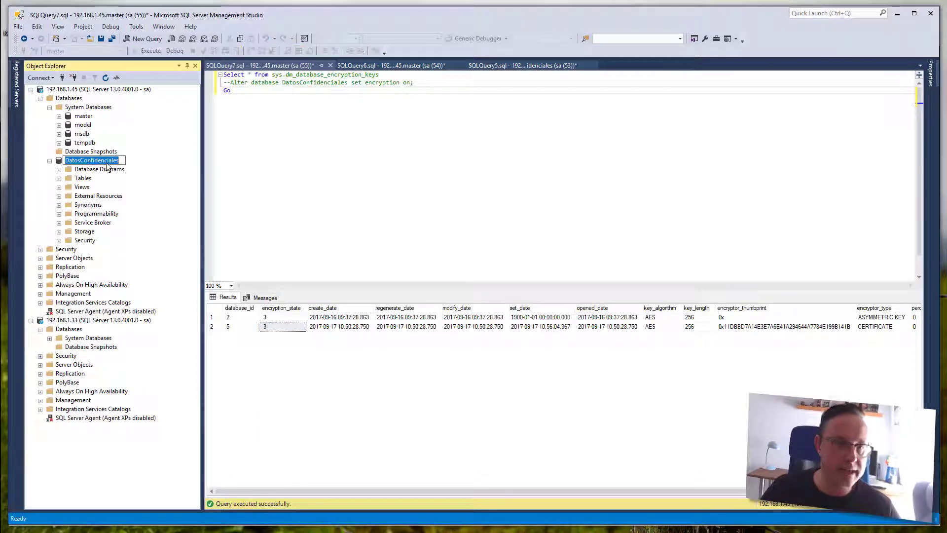
pyautogui.click(148, 193)
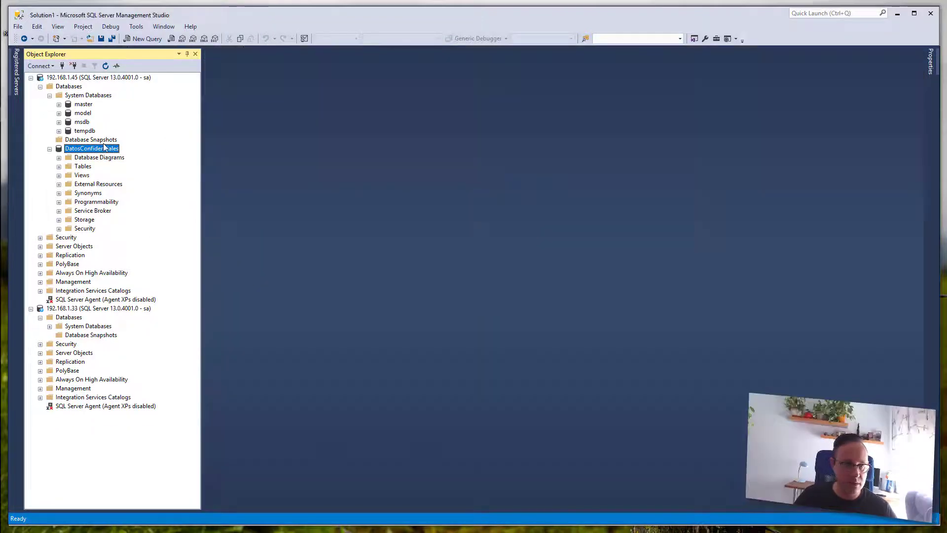
# - Detach DatosConfidenciales with Drop Connections and Update Statistics ticked
pyautogui.rightClick(104, 146)
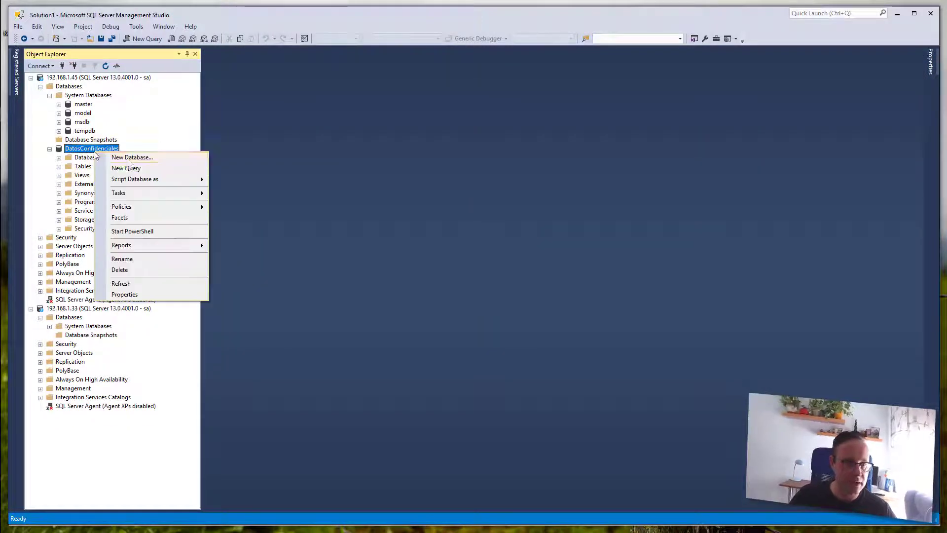
pyautogui.moveTo(198, 193)
pyautogui.click(237, 194)
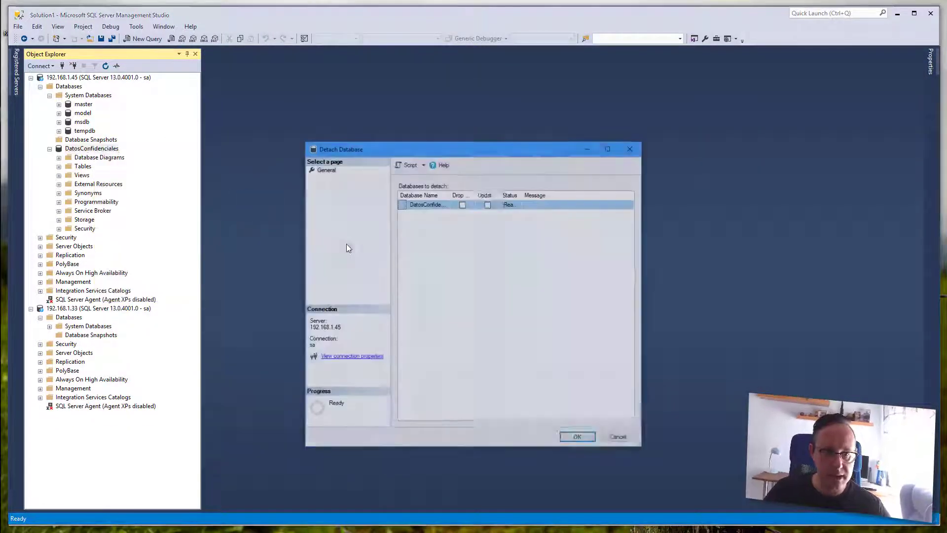
pyautogui.click(462, 204)
pyautogui.click(487, 204)
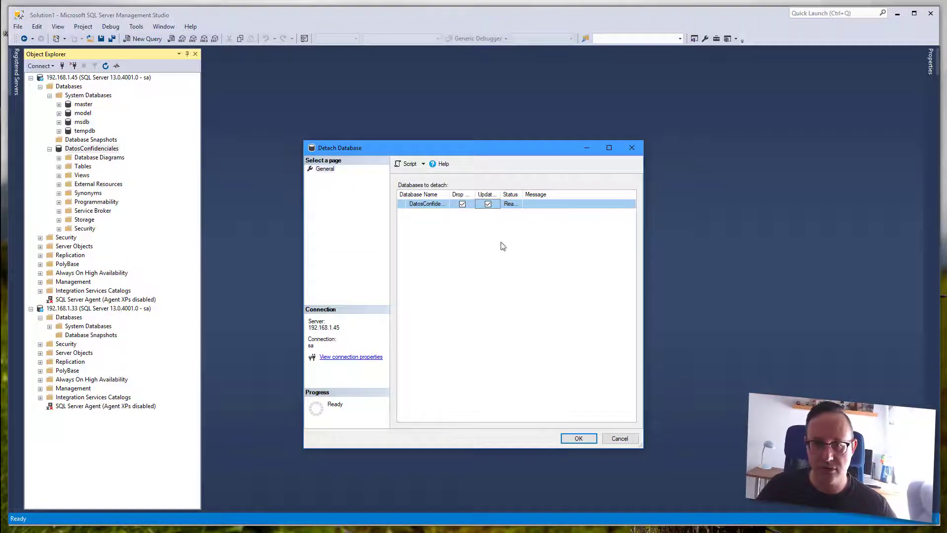
pyautogui.click(581, 439)
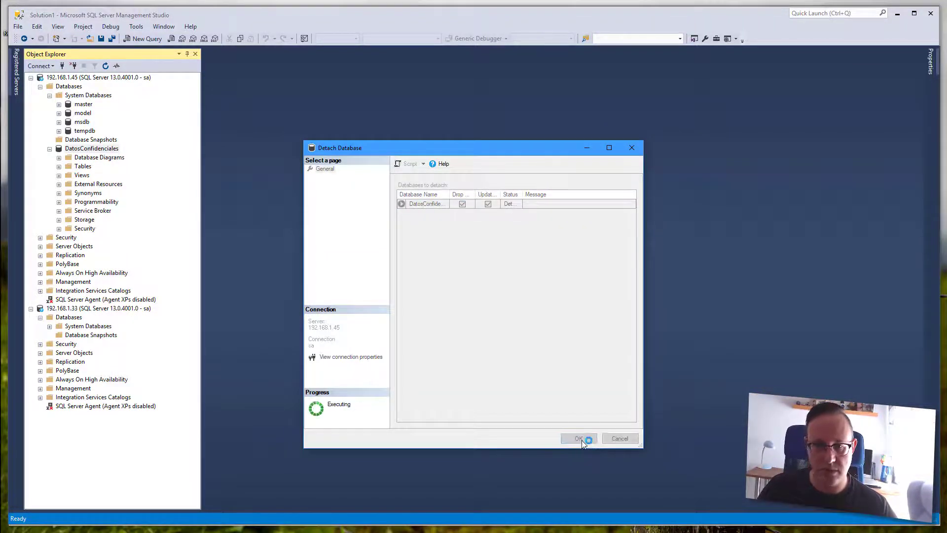
# - In the VM, browse to the MSSQL13.MSSQLSERVER DATA folder and select the DatosConfidenciales files
pyautogui.click(897, 16)
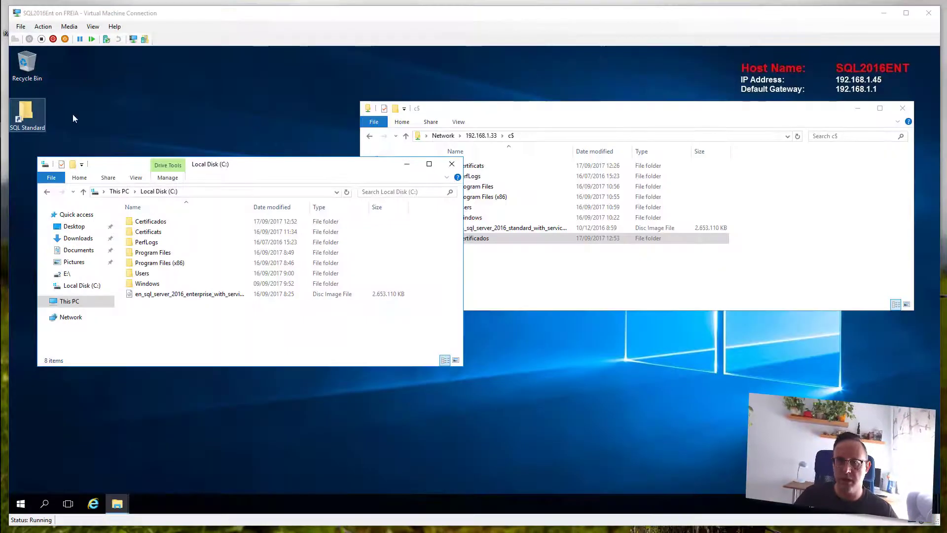
pyautogui.click(64, 19)
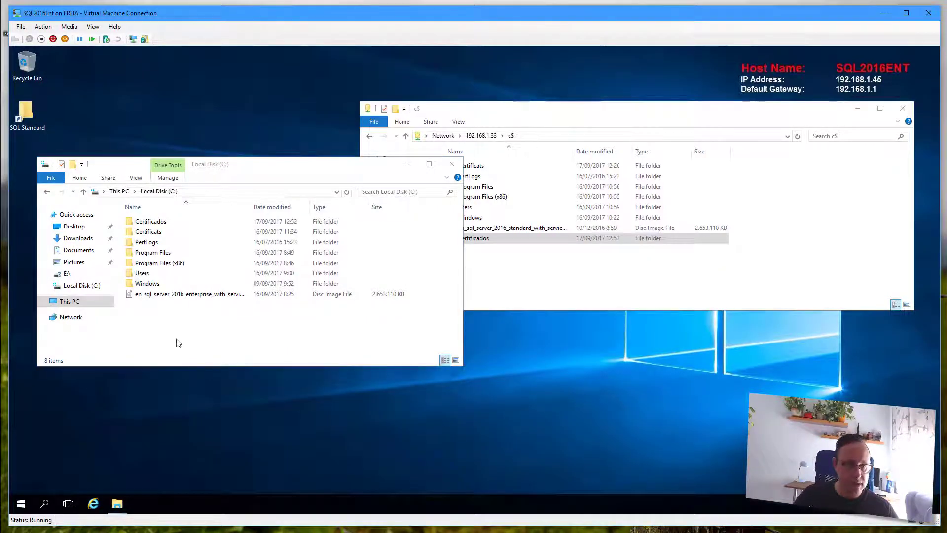
pyautogui.doubleClick(148, 253)
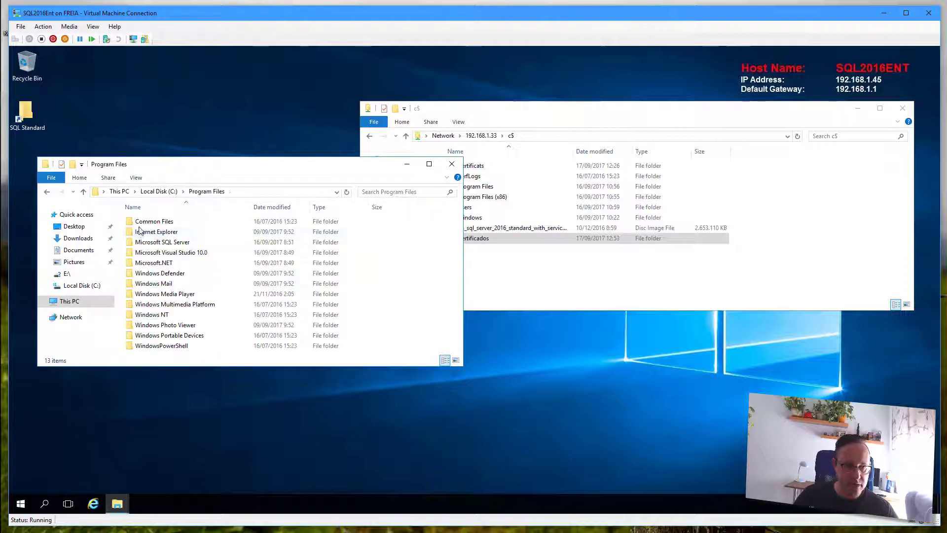
pyautogui.doubleClick(160, 243)
pyautogui.doubleClick(153, 285)
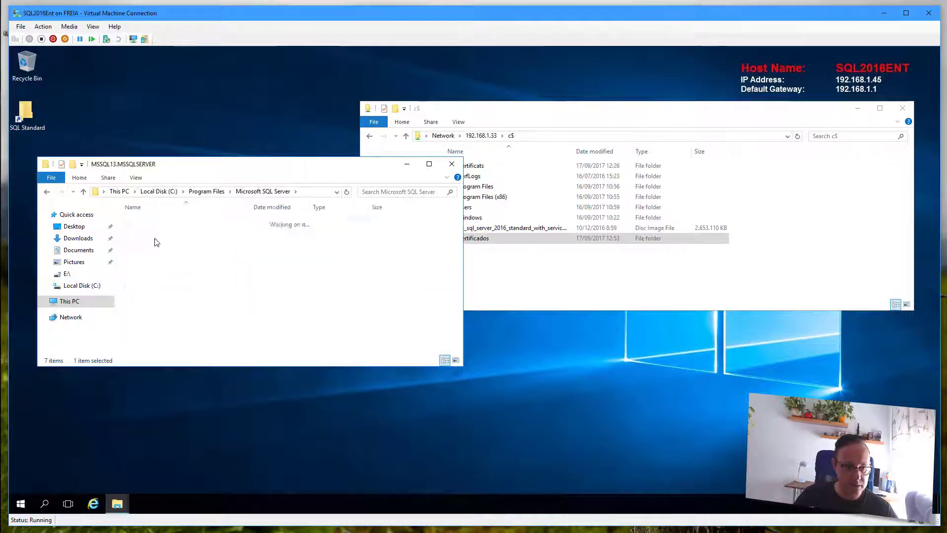
pyautogui.doubleClick(145, 222)
pyautogui.click(148, 243)
pyautogui.doubleClick(148, 243)
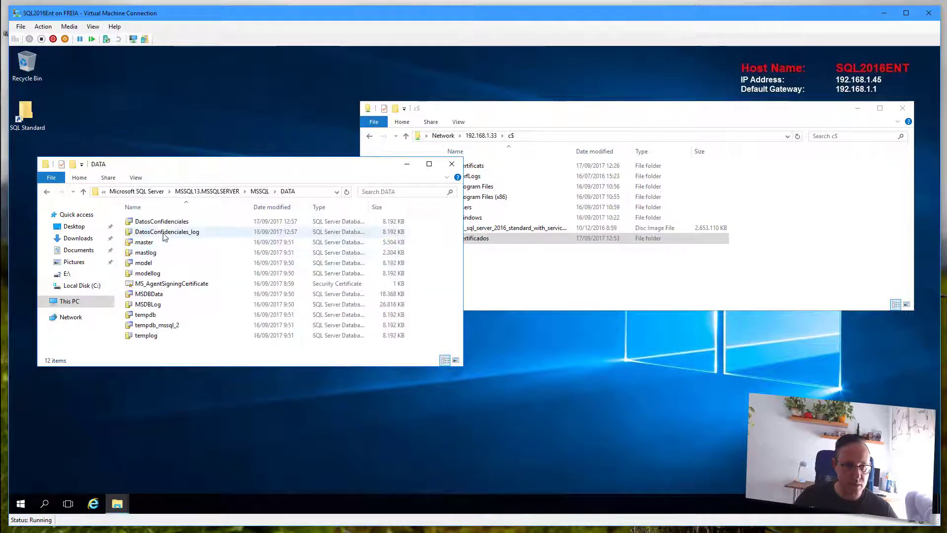
pyautogui.keyDown('shift'); pyautogui.click(167, 232); pyautogui.keyUp('shift')
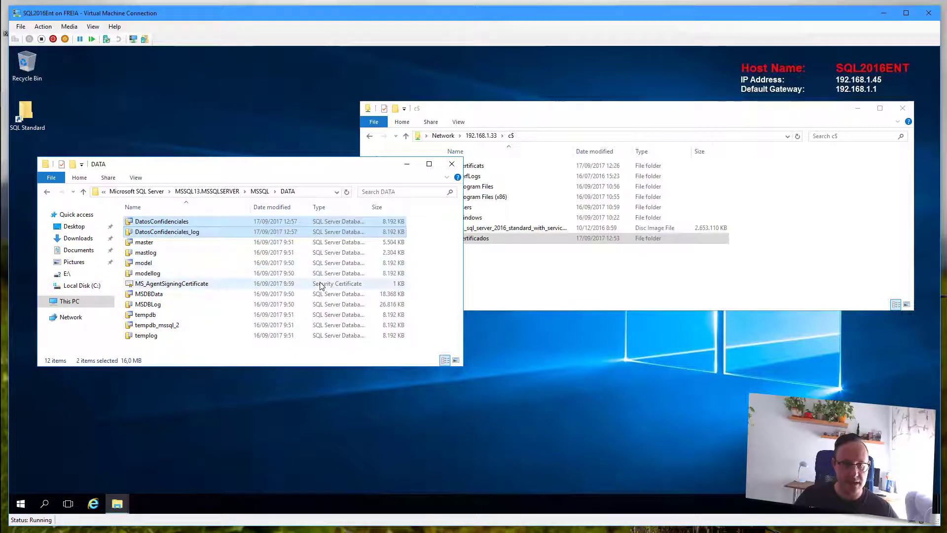
# - Open the SQL Standard server's DATA folder in a second window beside the first
pyautogui.click(632, 264)
pyautogui.doubleClick(26, 114)
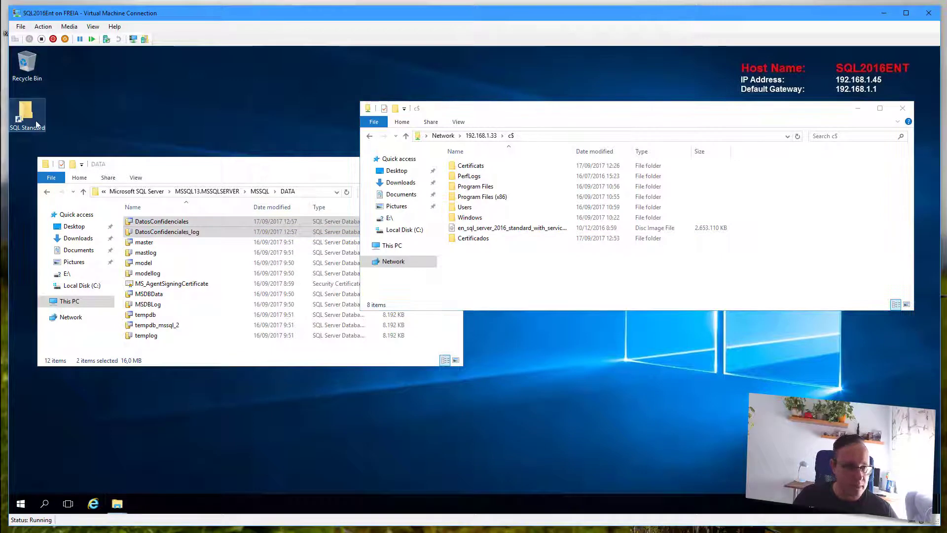
pyautogui.moveTo(232, 177); pyautogui.dragTo(587, 193)
pyautogui.click(902, 109)
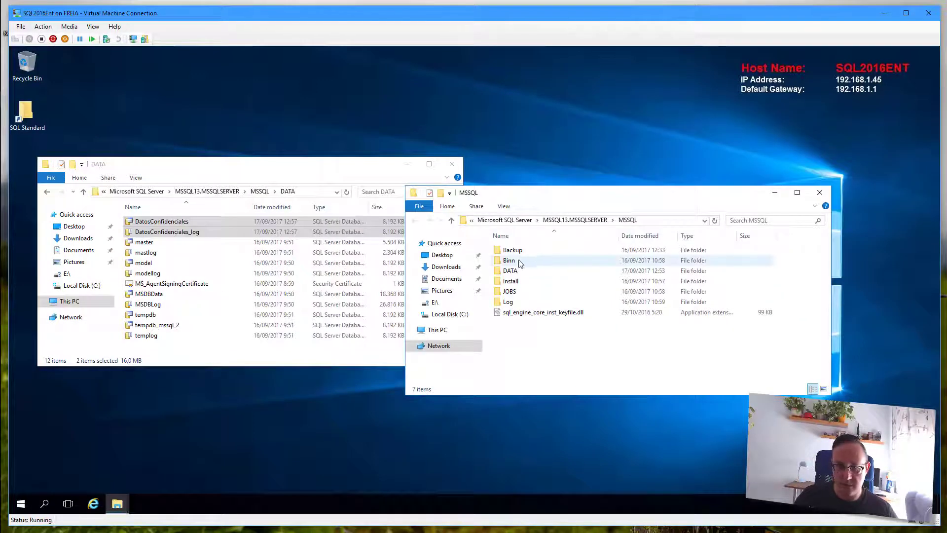
pyautogui.doubleClick(510, 270)
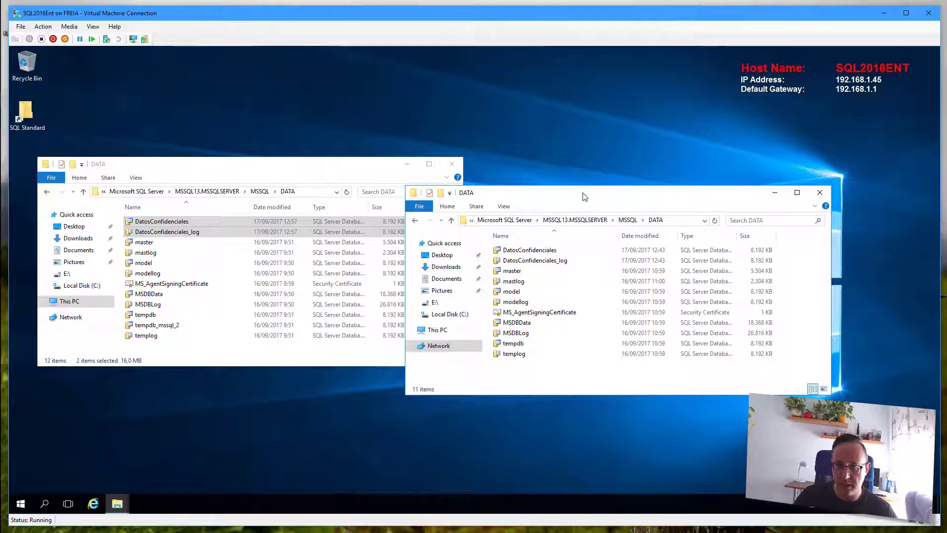
pyautogui.moveTo(583, 193); pyautogui.dragTo(635, 165)
# - Permanently delete the old DatosConfidenciales data and log files from the right DATA folder
pyautogui.click(576, 222)
pyautogui.keyDown('ctrl'); pyautogui.click(574, 233); pyautogui.keyUp('ctrl')
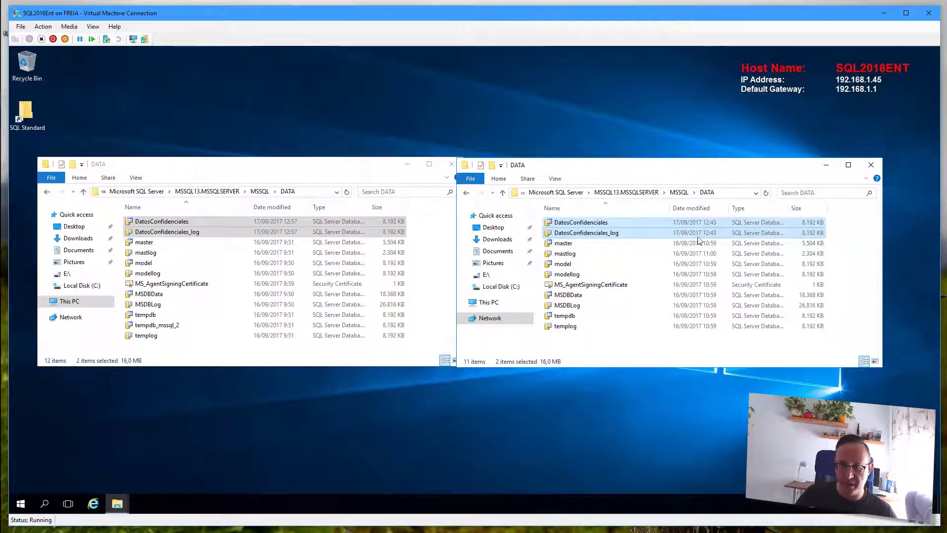
pyautogui.hotkey('shift', 'Delete')
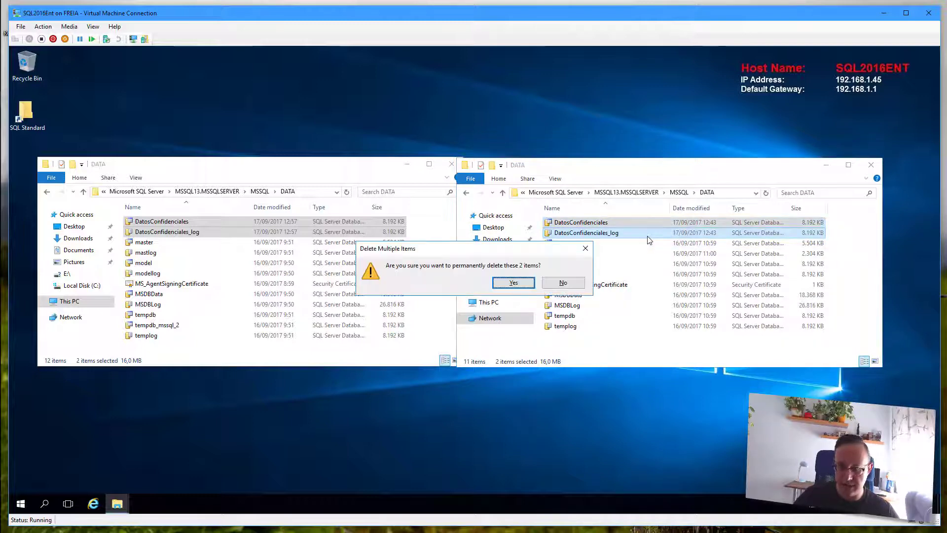
pyautogui.press('Return')
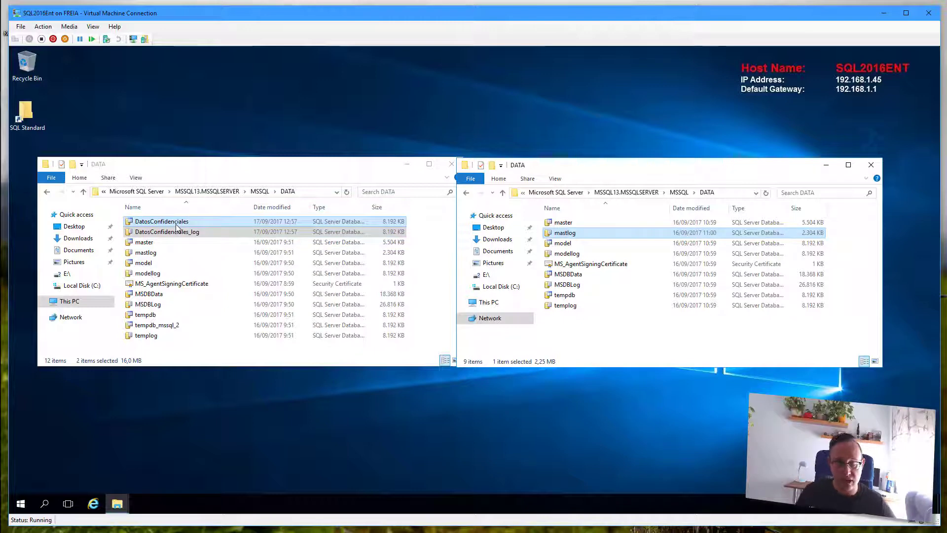
# - Copy both DatosConfidenciales files from the left DATA folder into the right one
pyautogui.moveTo(179, 224); pyautogui.dragTo(640, 337)
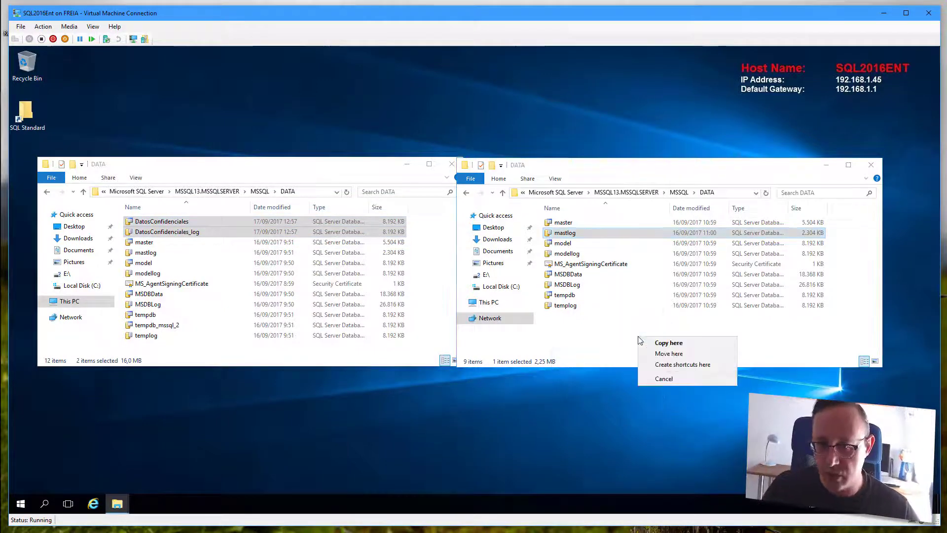
pyautogui.click(666, 348)
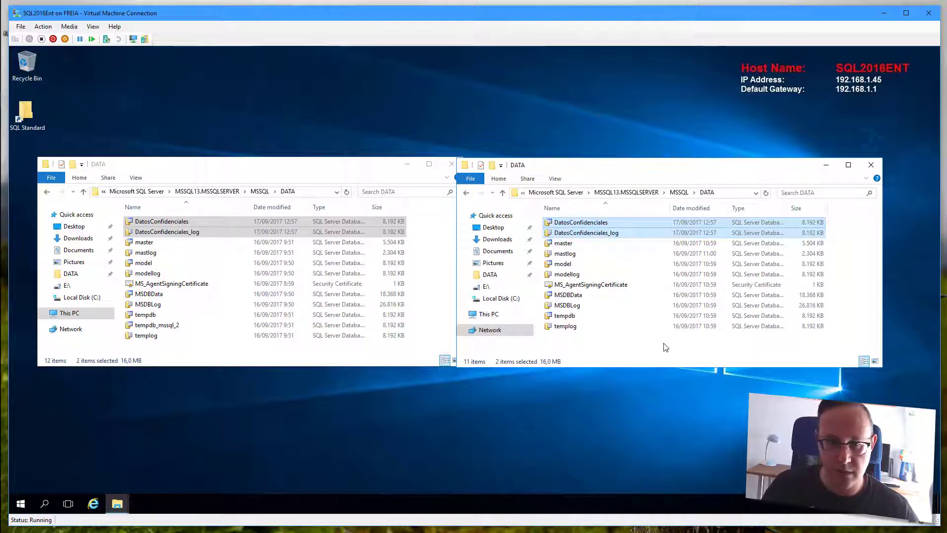
pyautogui.click(881, 13)
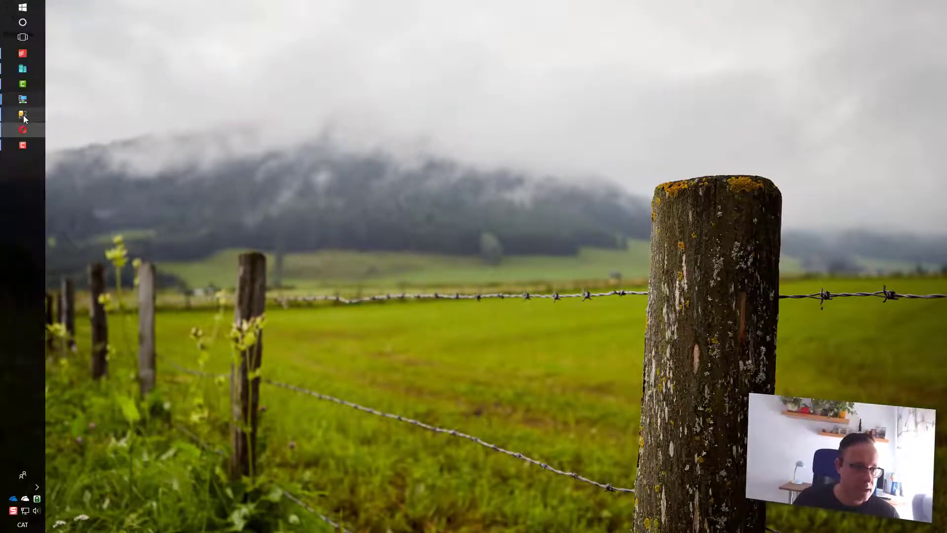
# - Confirm 192.168.1.33 reports Microsoft SQL Server Standard (64-bit), then start attaching a database
pyautogui.click(22, 115)
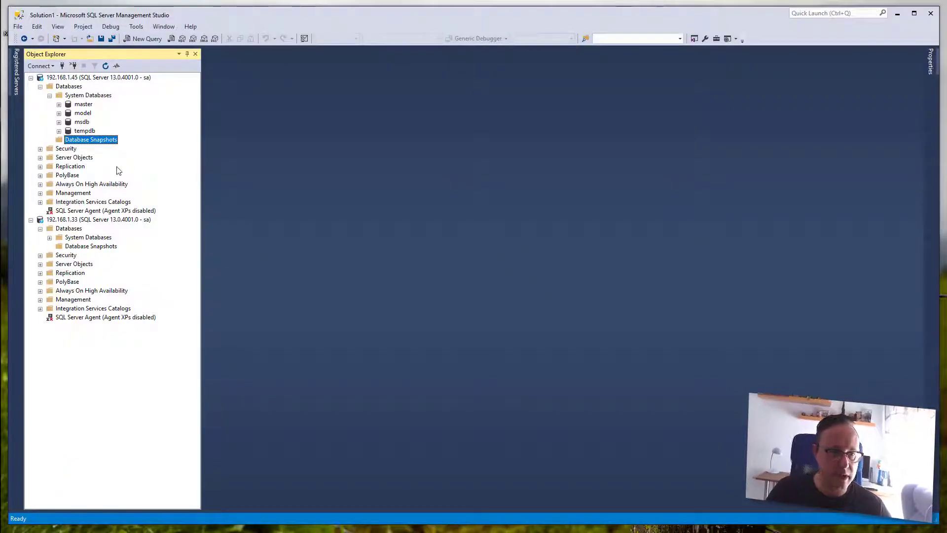
pyautogui.rightClick(94, 222)
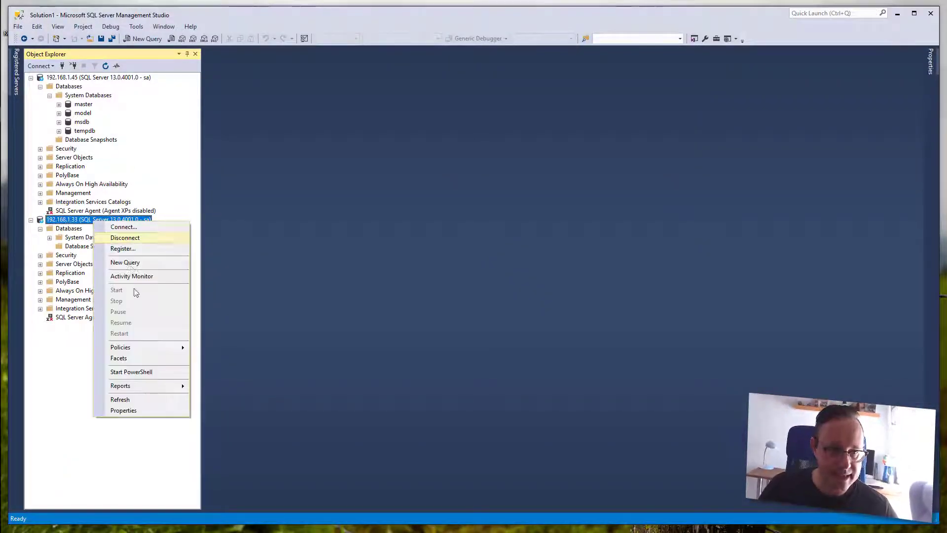
pyautogui.click(131, 415)
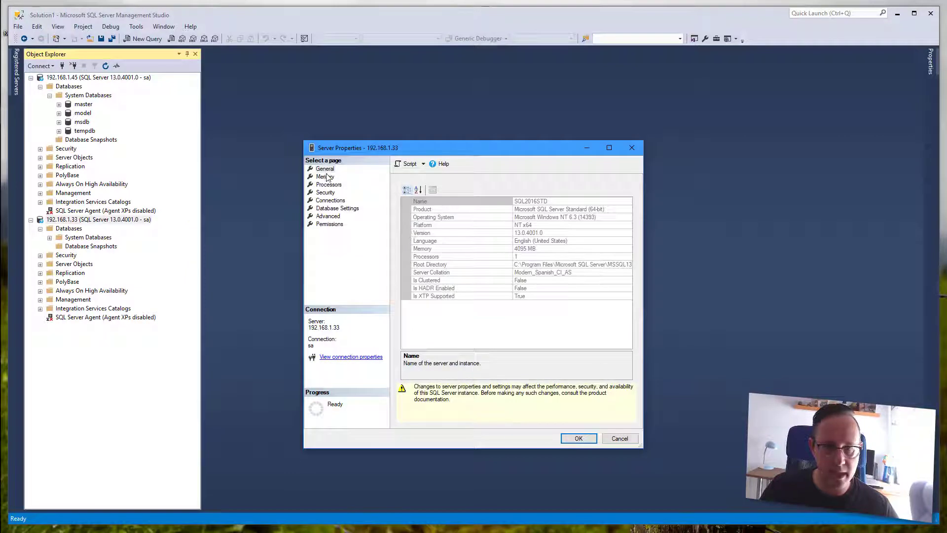
pyautogui.click(533, 209)
pyautogui.moveTo(519, 210); pyautogui.dragTo(658, 213)
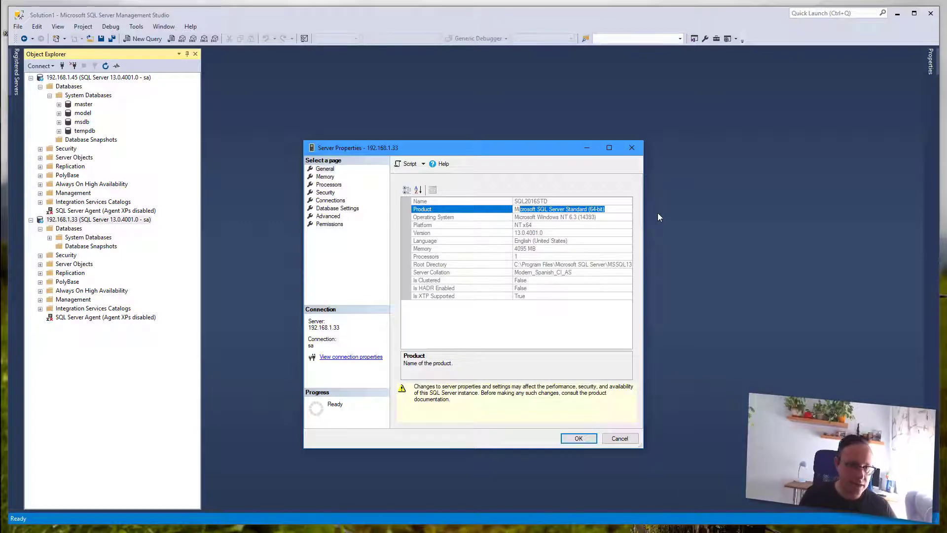
pyautogui.click(620, 438)
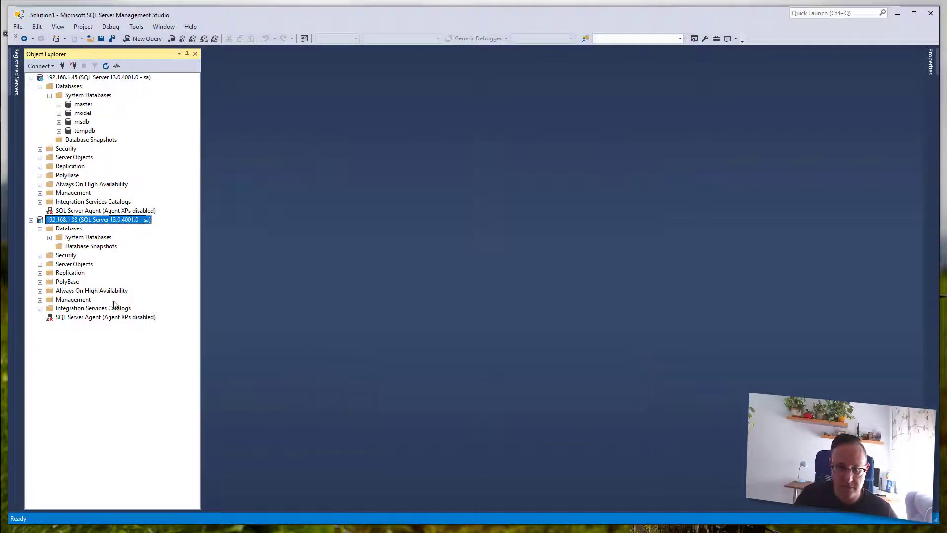
pyautogui.rightClick(79, 232)
pyautogui.click(109, 247)
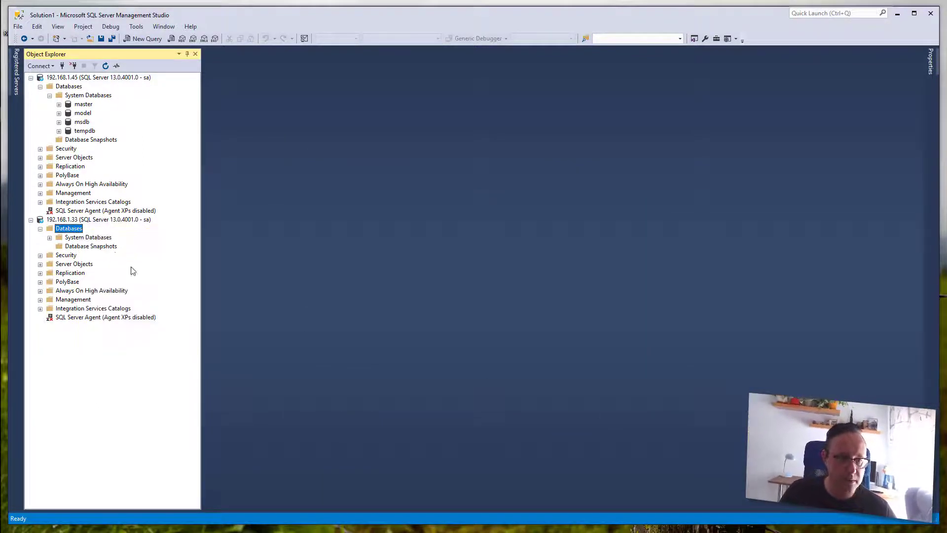
# - Add DatosConfidenciales.mdf to attach, dismiss the error 33111 missing-certificate message, and cancel
pyautogui.click(557, 294)
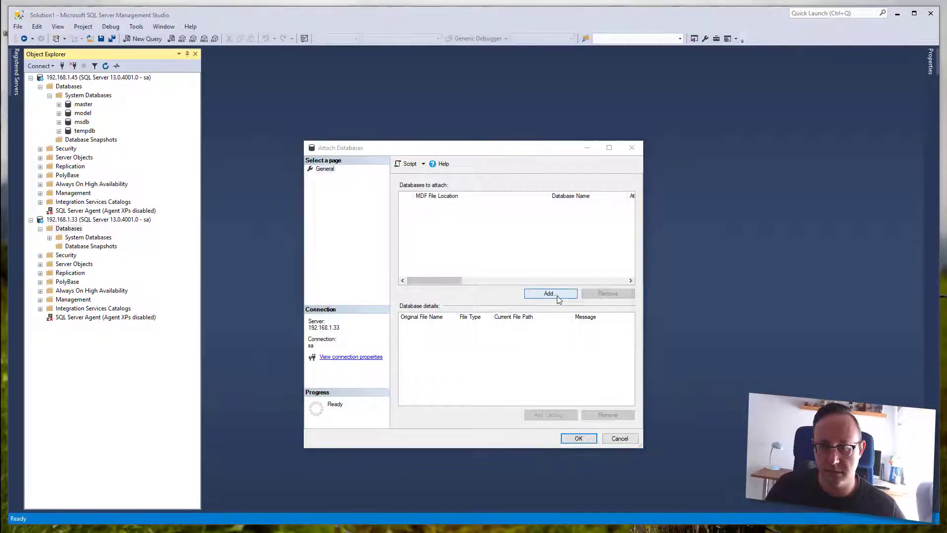
pyautogui.click(483, 218)
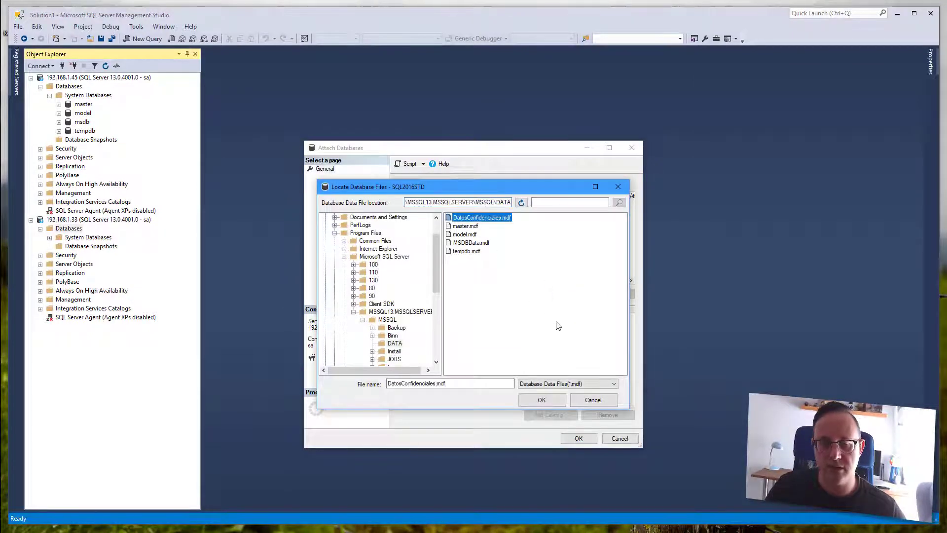
pyautogui.click(554, 401)
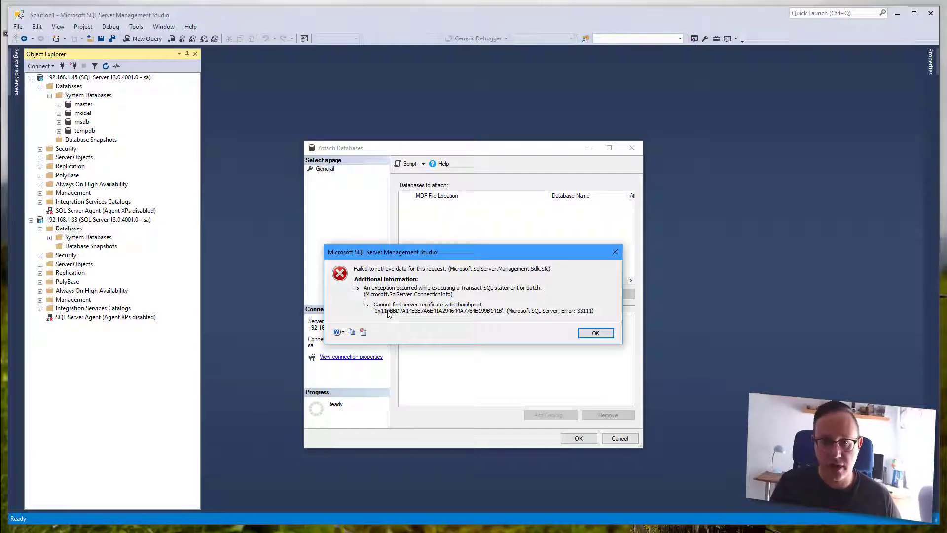
pyautogui.click(597, 332)
pyautogui.click(620, 439)
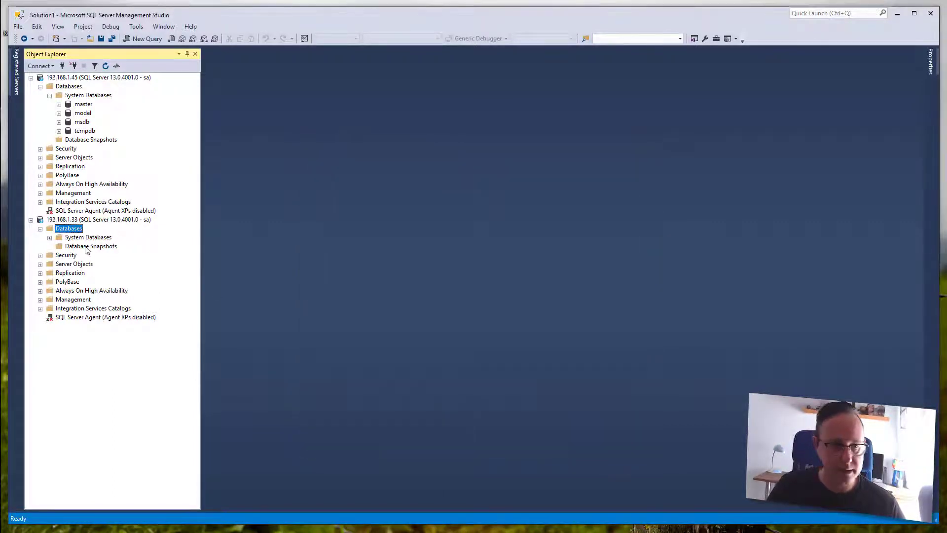
# - Run SELECT * FROM sys.dm_database_encryption_keys in a new query on 192.168.1.33
pyautogui.rightClick(112, 221)
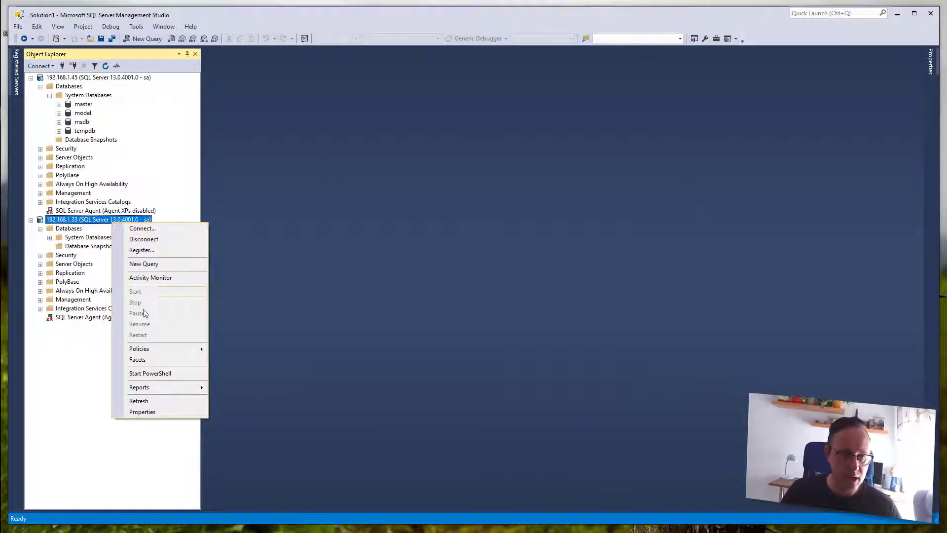
pyautogui.click(159, 264)
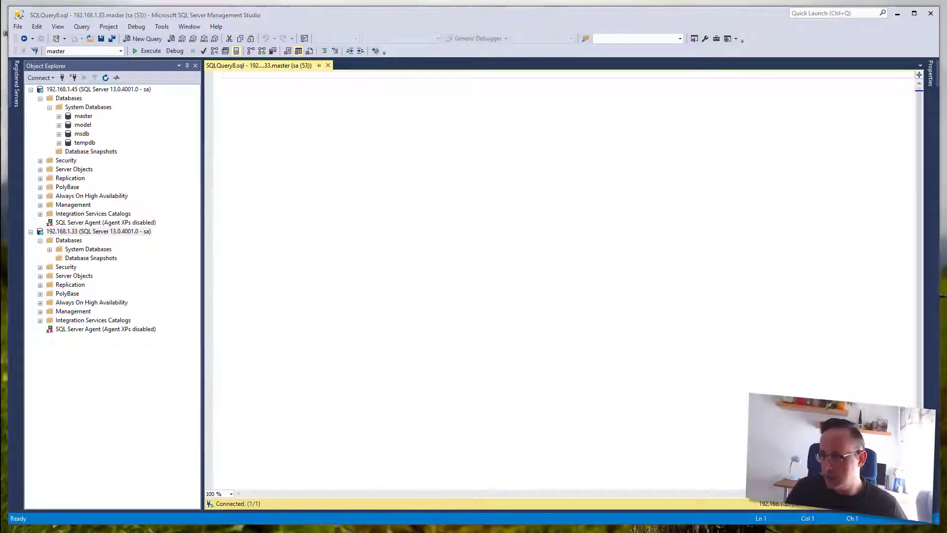
pyautogui.hotkey('ctrl', 'v')
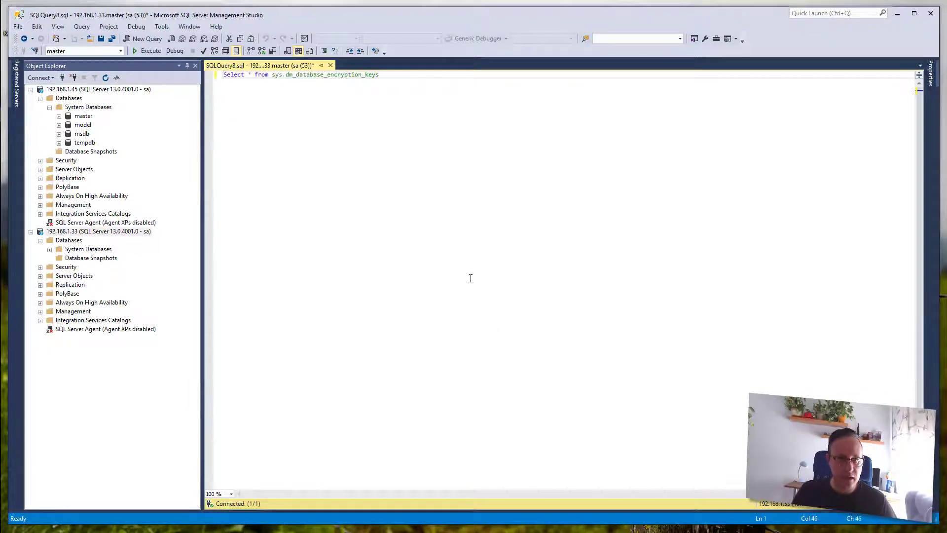
pyautogui.press('F5')
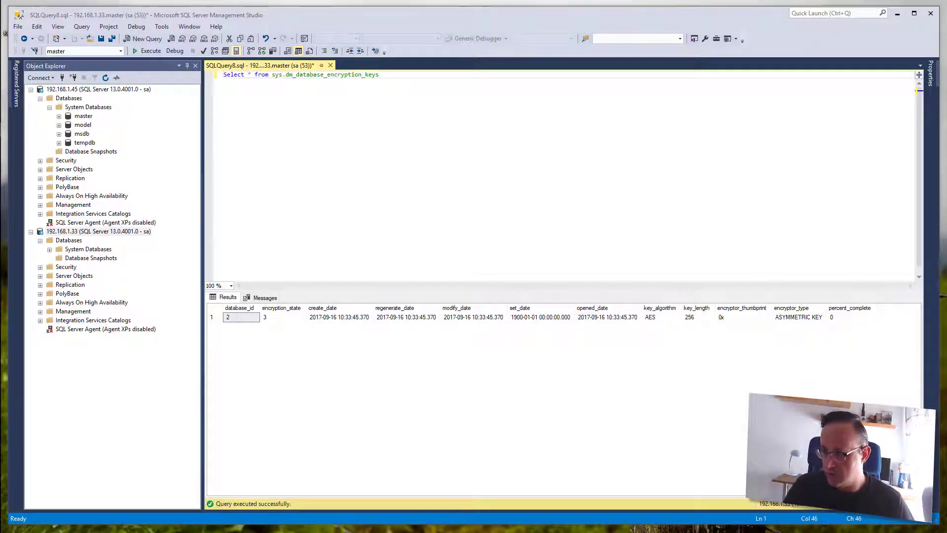
# - Create a master key in the master database on 192.168.1.33
pyautogui.hotkey('ctrl', 'a')
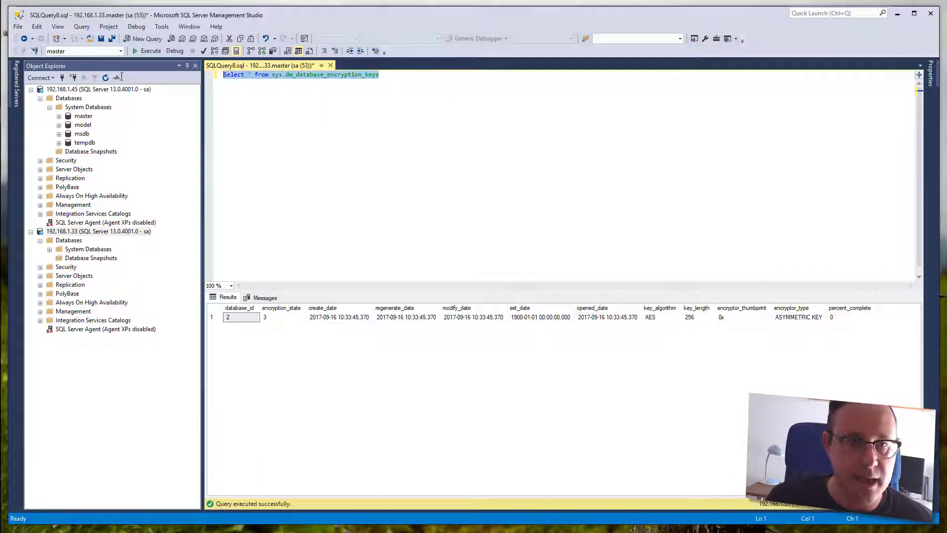
pyautogui.hotkey('ctrl', 'v')
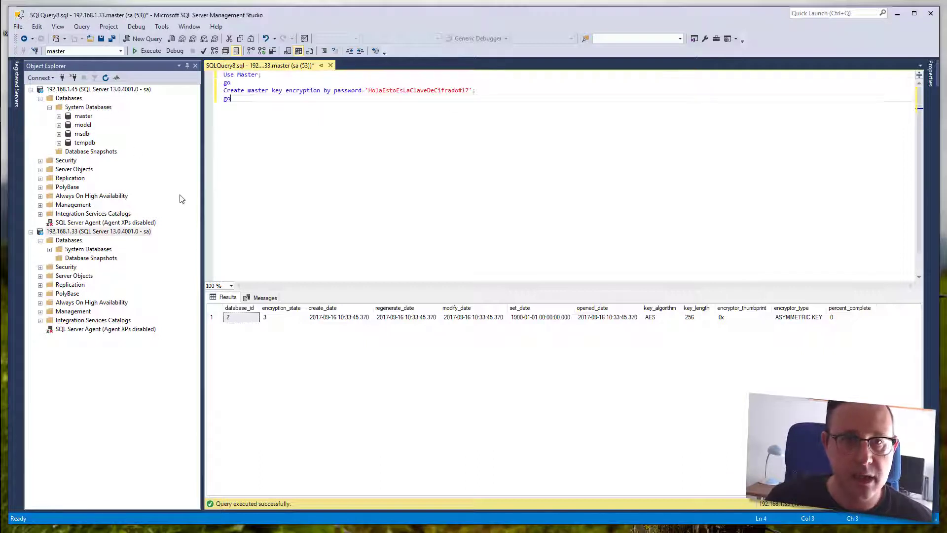
pyautogui.click(220, 78)
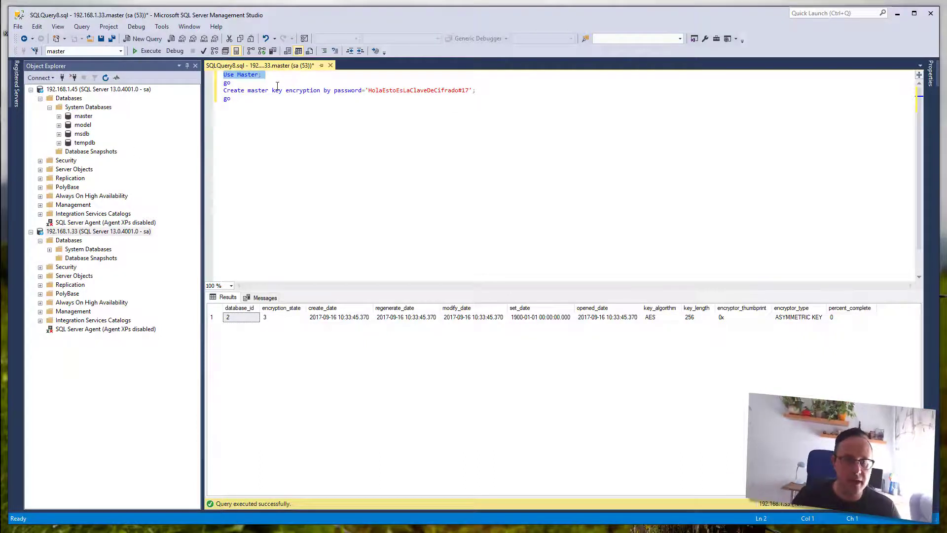
pyautogui.click(220, 93)
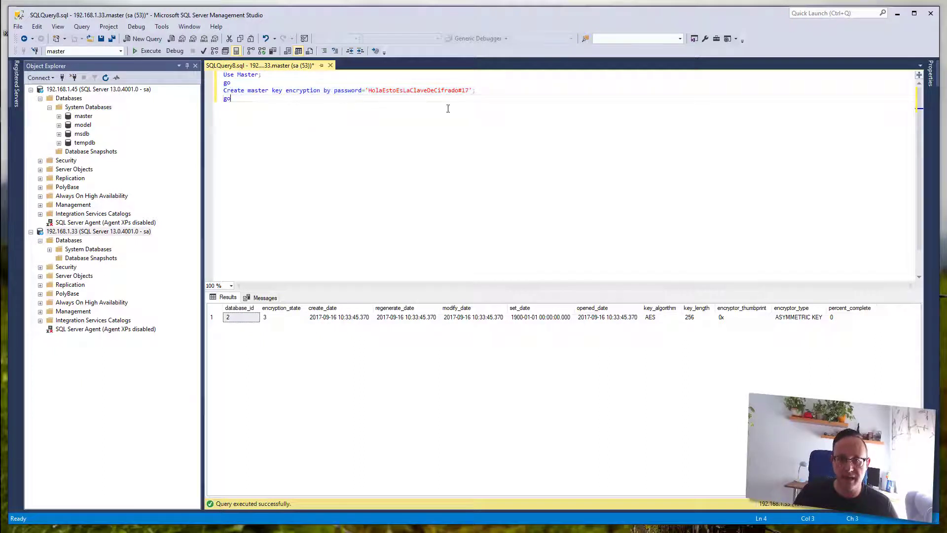
pyautogui.press('F5')
# - Query sys.certificates, showing the 7 built-in certificates
pyautogui.hotkey('ctrl', 'a')
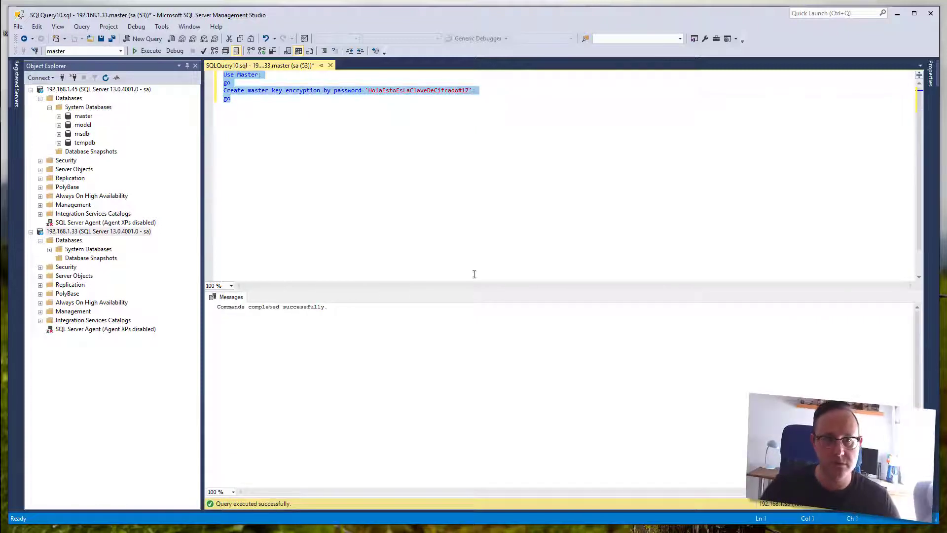
pyautogui.hotkey('alt', 'Tab')
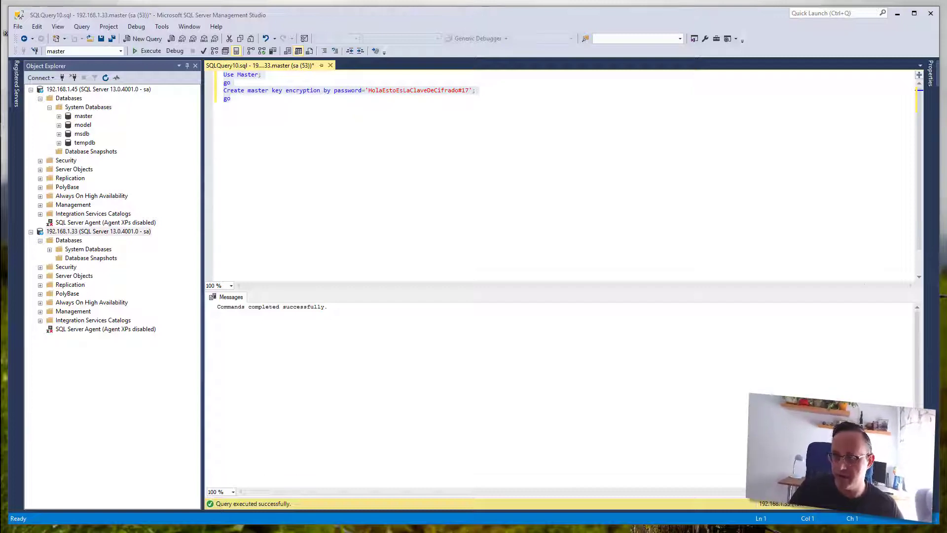
pyautogui.hotkey('alt', 'Tab')
pyautogui.write('Select * from sys.certificates;')
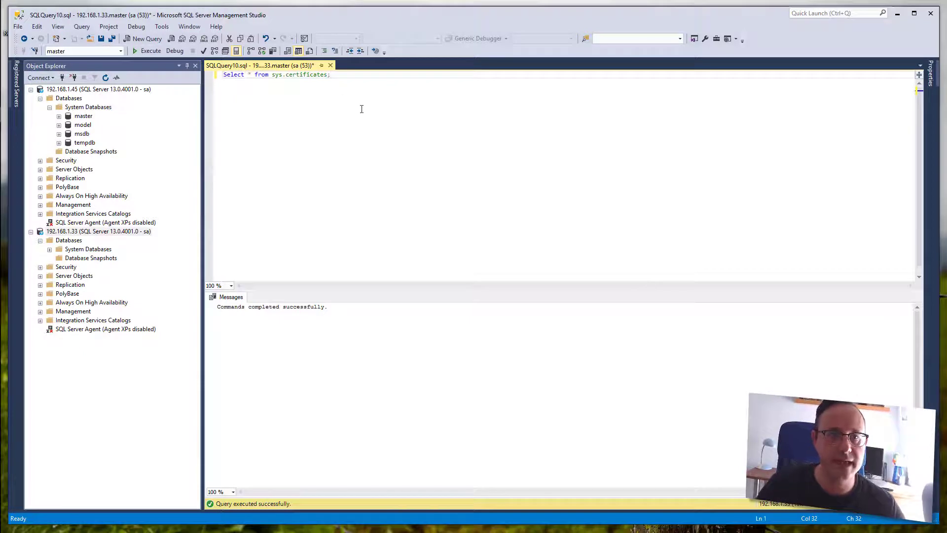
pyautogui.press('F5')
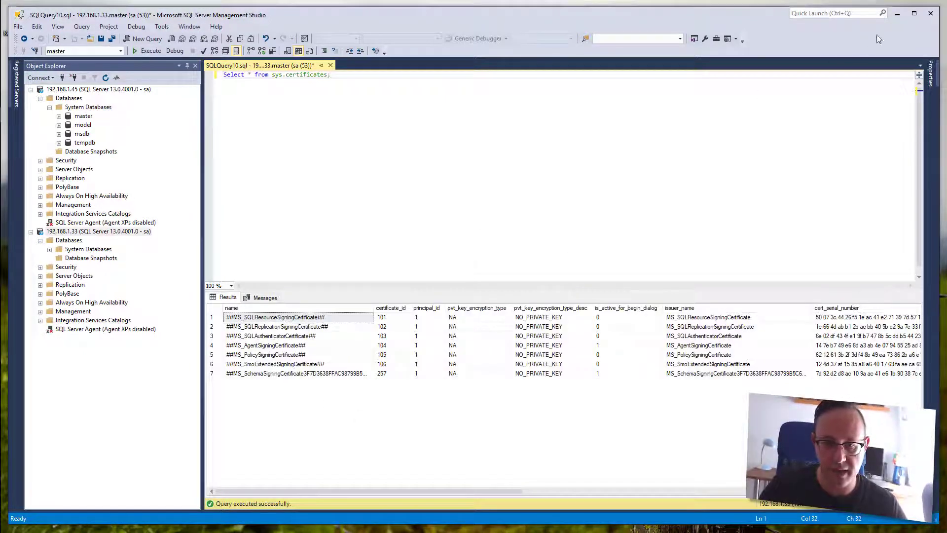
pyautogui.click(898, 13)
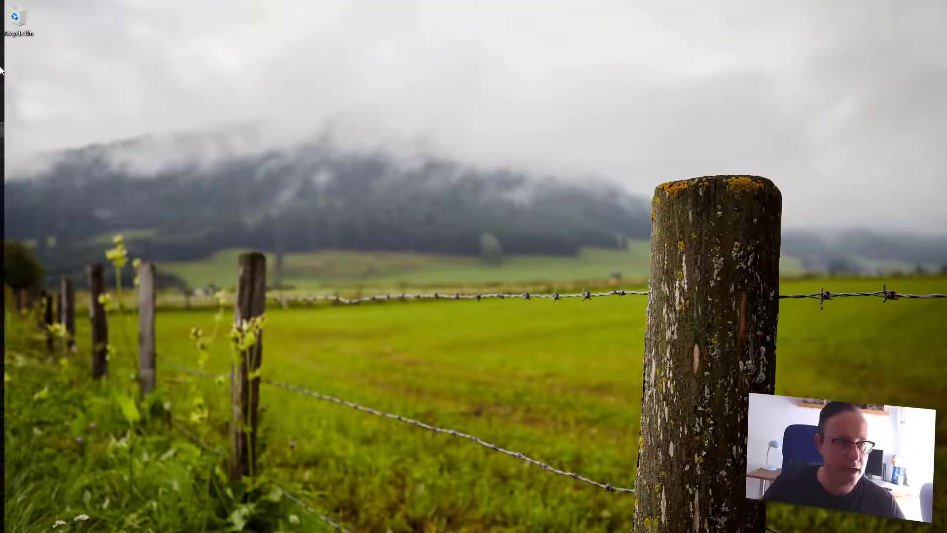
# - Open the local C:\Certificados folder in the SQL2016Ent virtual machine
pyautogui.moveTo(22, 98)
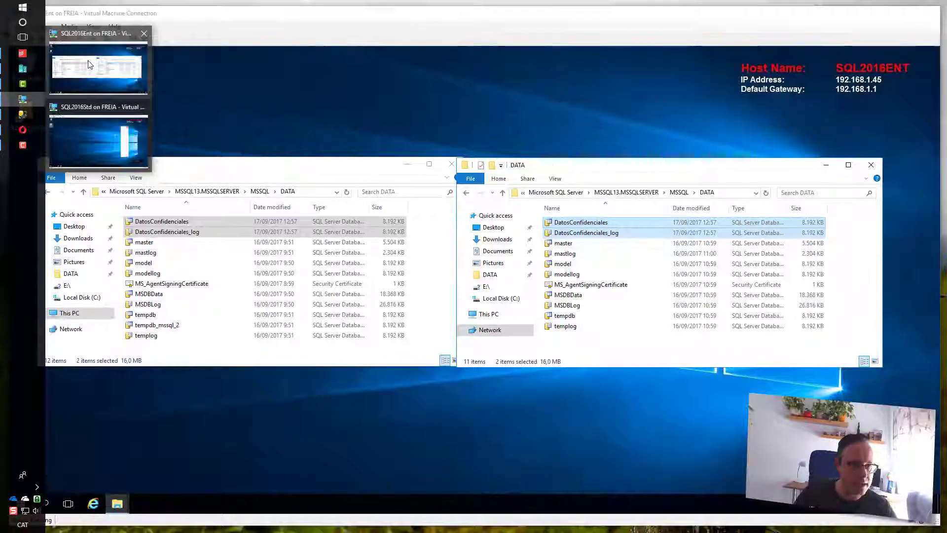
pyautogui.click(88, 65)
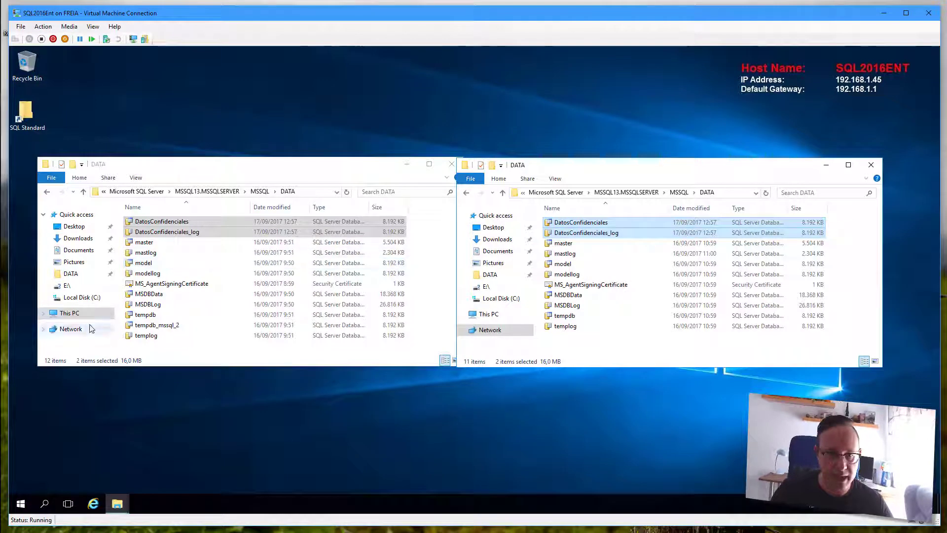
pyautogui.click(69, 313)
pyautogui.doubleClick(173, 319)
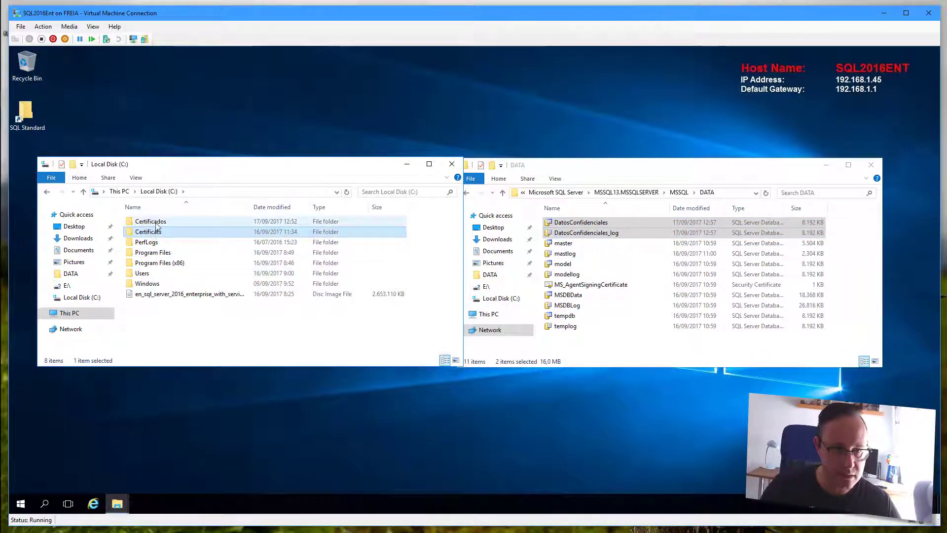
pyautogui.doubleClick(157, 223)
# - Open Certificados on the 192.168.1.33 c$ share and check Certificado_TDE and Certificado_TDE.pri
pyautogui.click(559, 194)
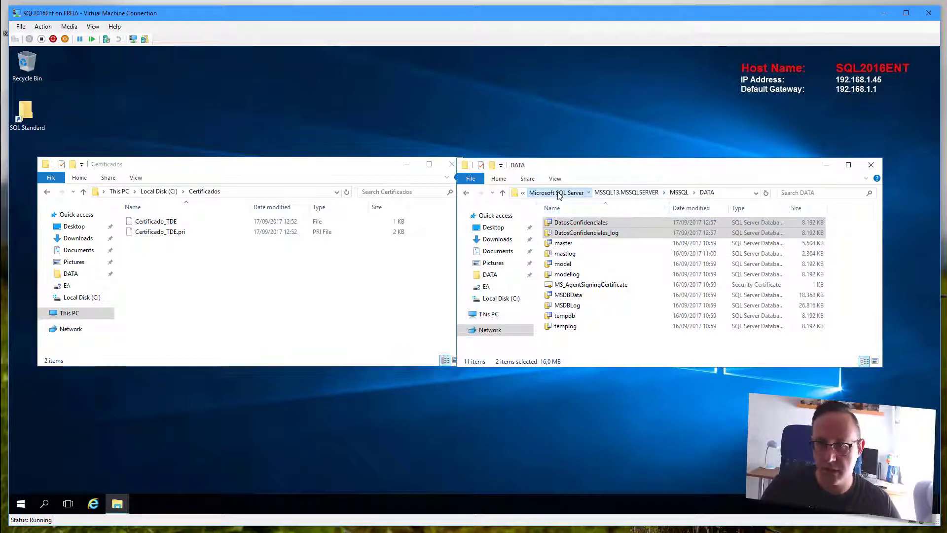
pyautogui.click(616, 193)
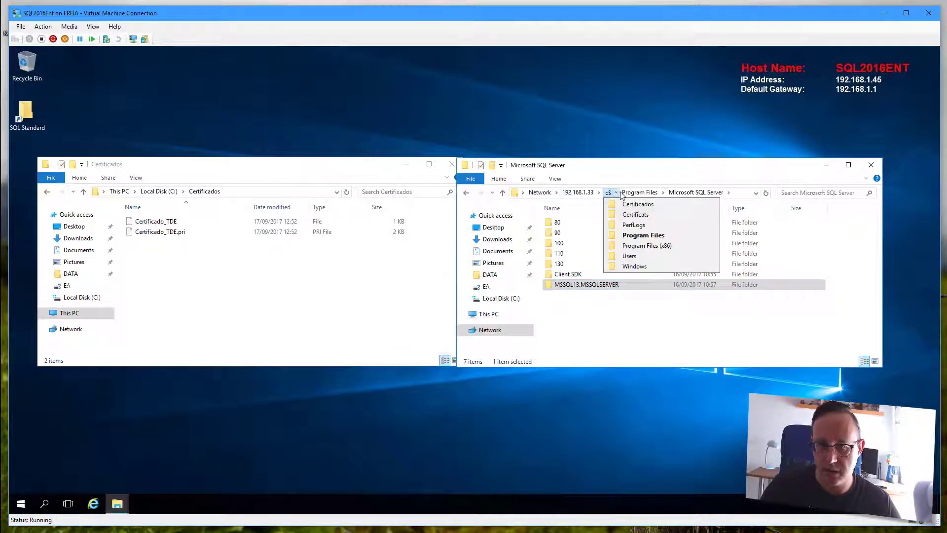
pyautogui.click(609, 193)
pyautogui.click(586, 224)
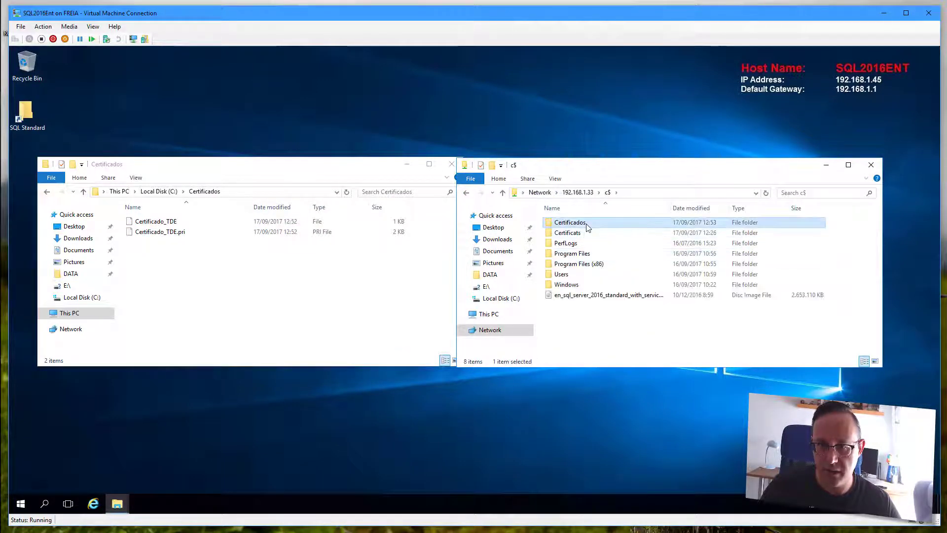
pyautogui.doubleClick(588, 224)
pyautogui.click(586, 225)
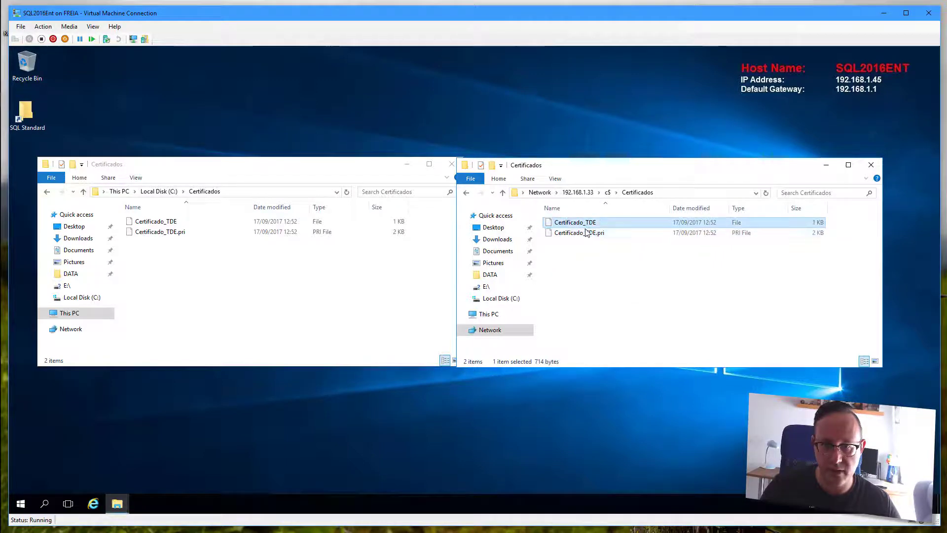
pyautogui.click(587, 232)
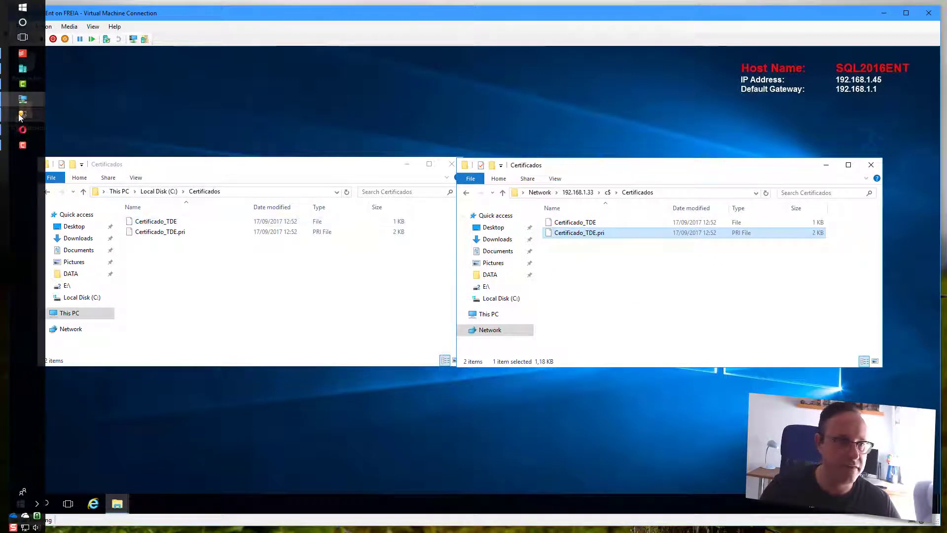
pyautogui.click(19, 116)
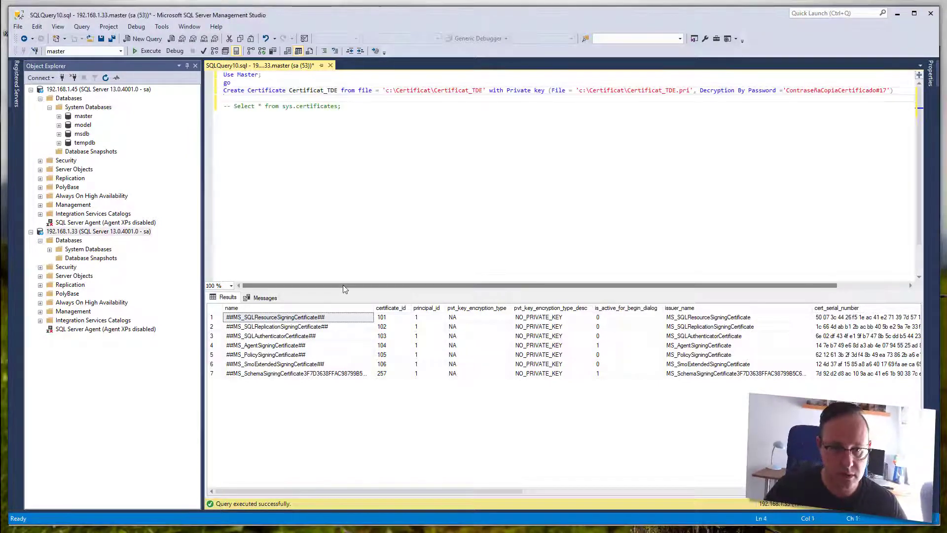
# - Uncomment the sys.certificates query and rename the certificate to Certificado_para_TDE
pyautogui.press('Home')
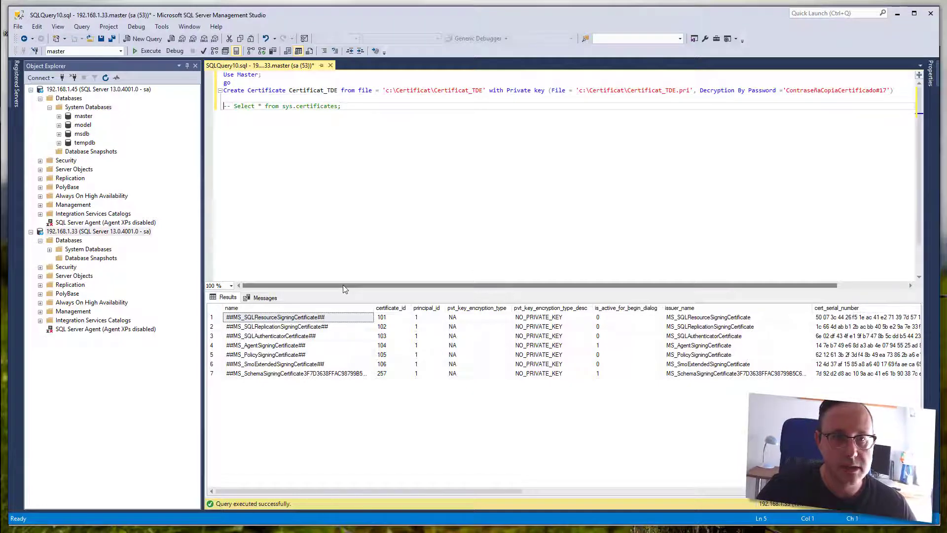
pyautogui.press('Delete')
pyautogui.press('Delete')
pyautogui.press('Delete')
pyautogui.press('Up')
pyautogui.press('Up')
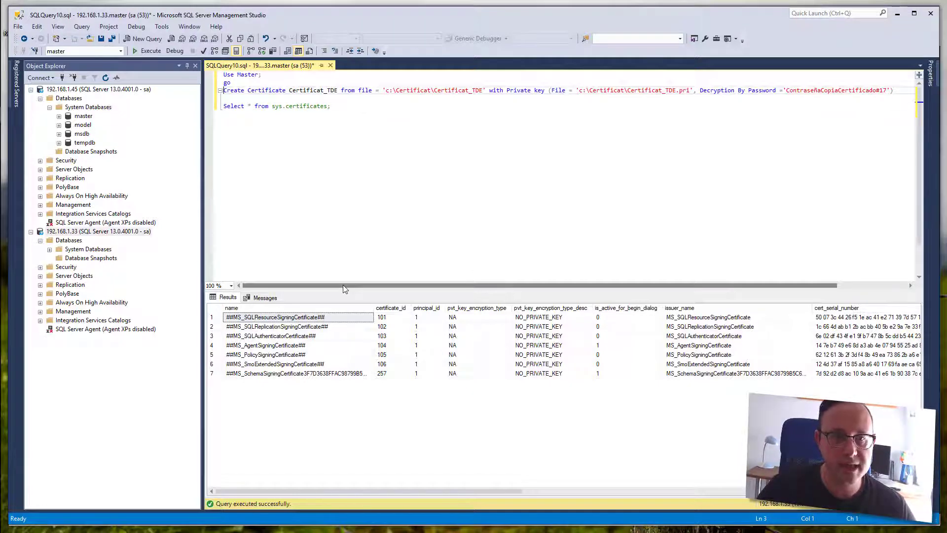
pyautogui.hotkey('ctrl', 'shift', 'Right')
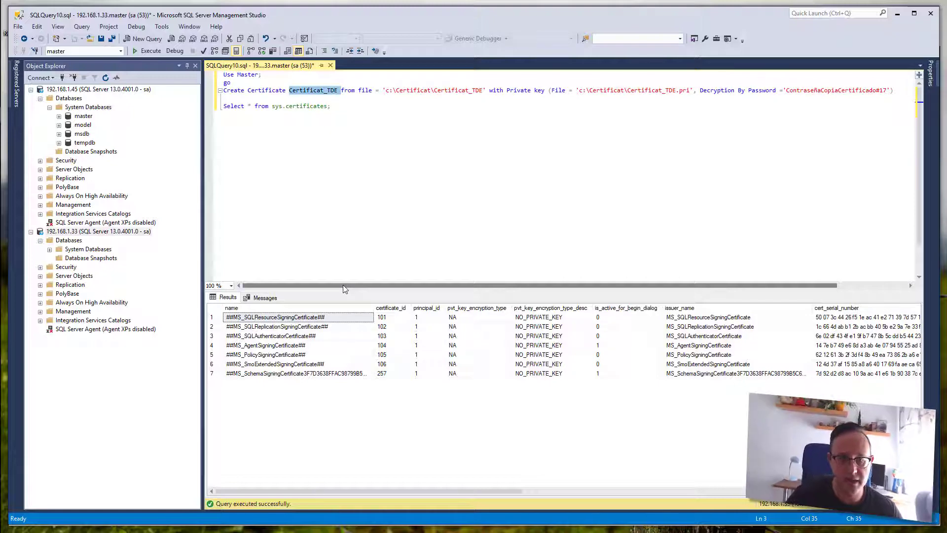
pyautogui.press('Left')
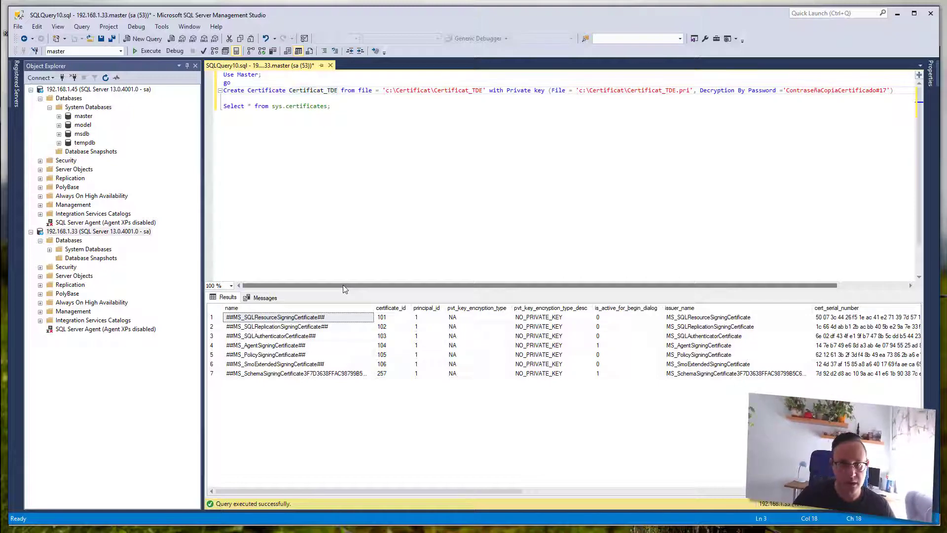
pyautogui.hotkey('ctrl', 'shift', 'Right')
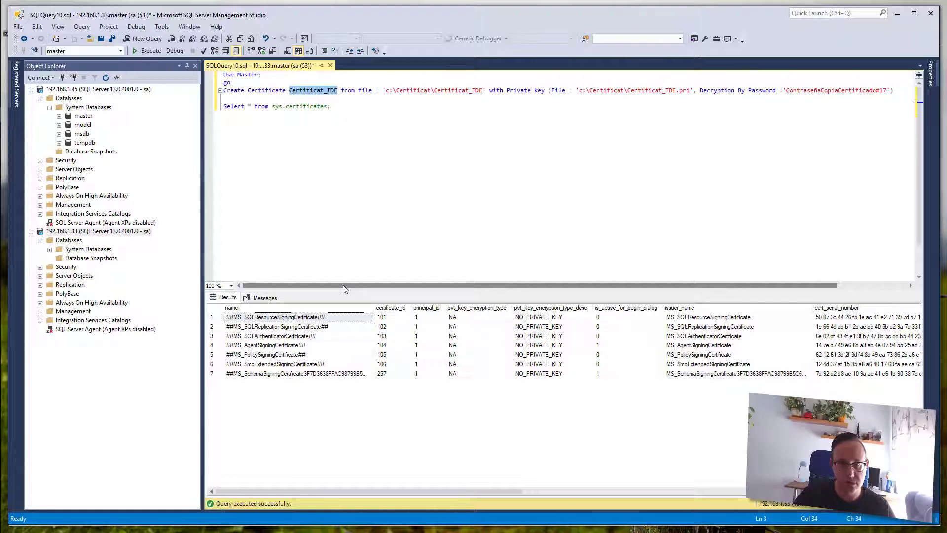
pyautogui.write('Certificado')
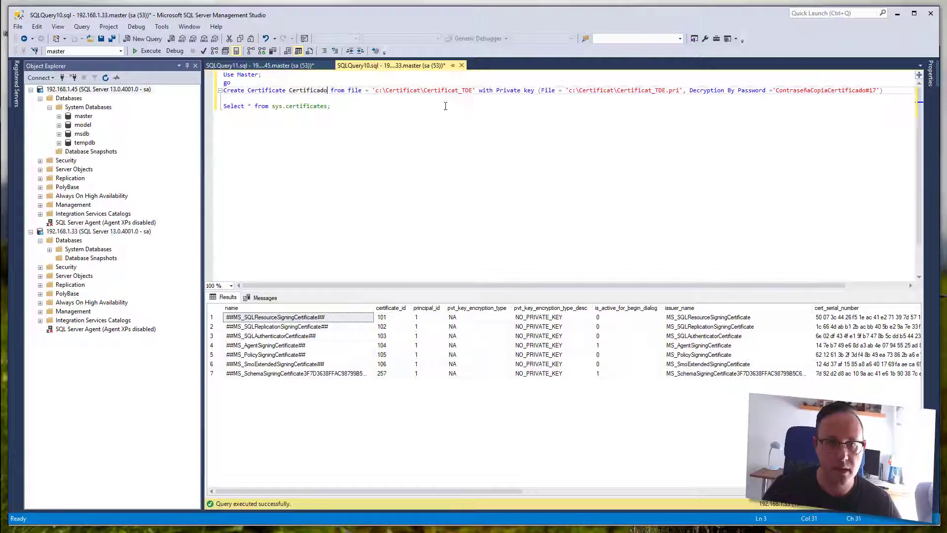
pyautogui.write('_para_TDE')
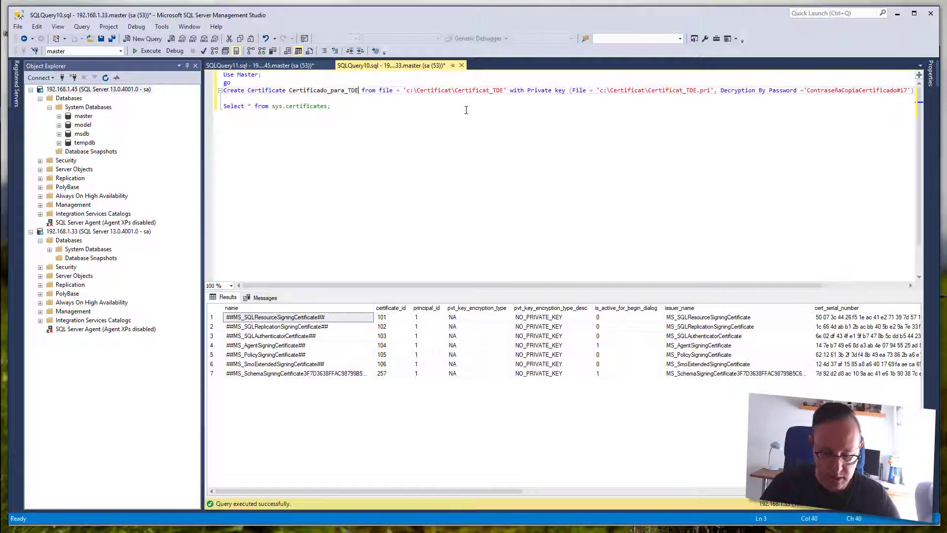
pyautogui.hotkey('ctrl', 'shift', 'Left')
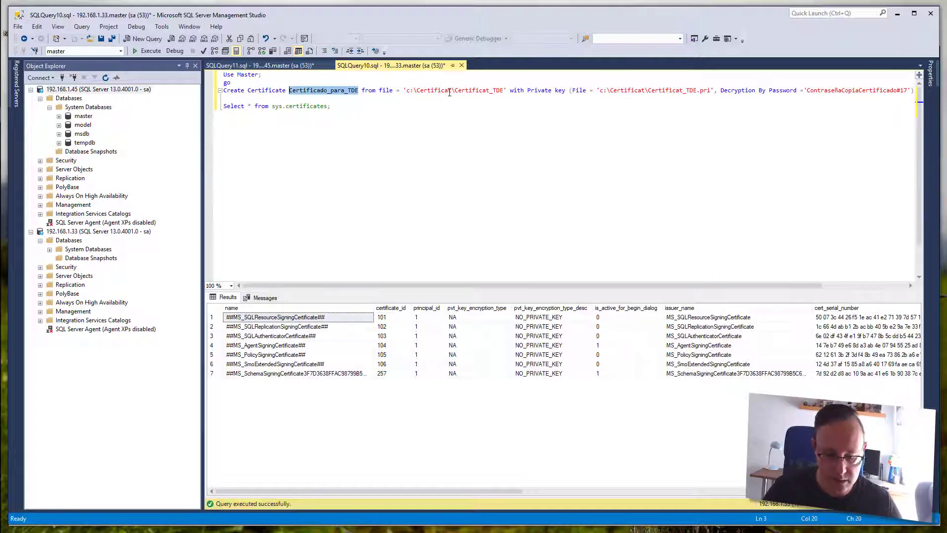
# - Point the certificate and private key file paths to c:\Certificados\Certificado_TDE
pyautogui.doubleClick(450, 92)
pyautogui.write('Cert')
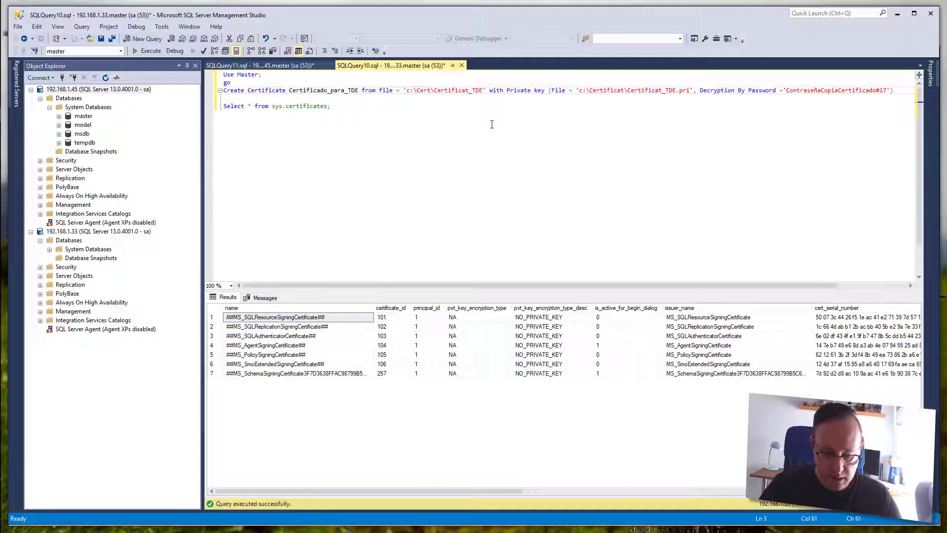
pyautogui.write('ificados')
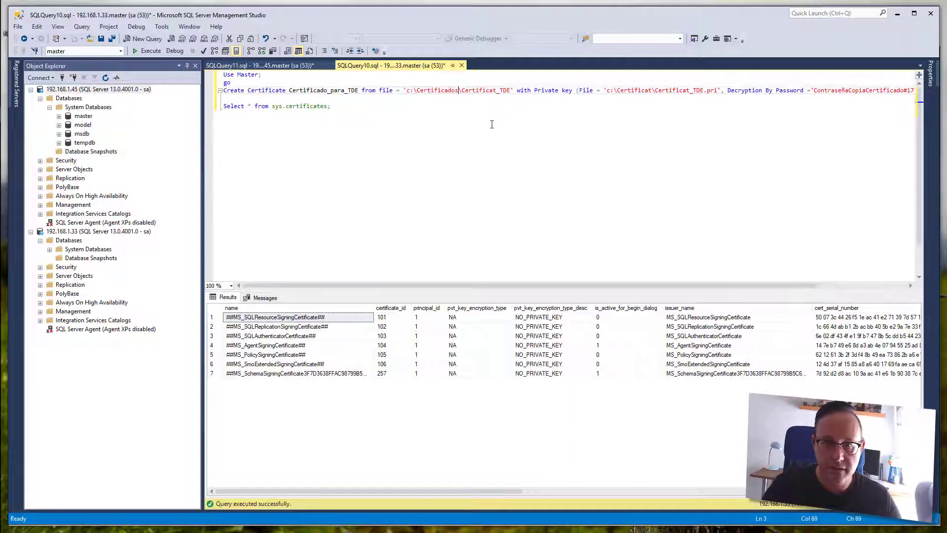
pyautogui.hotkey('ctrl', 'shift', 'Right')
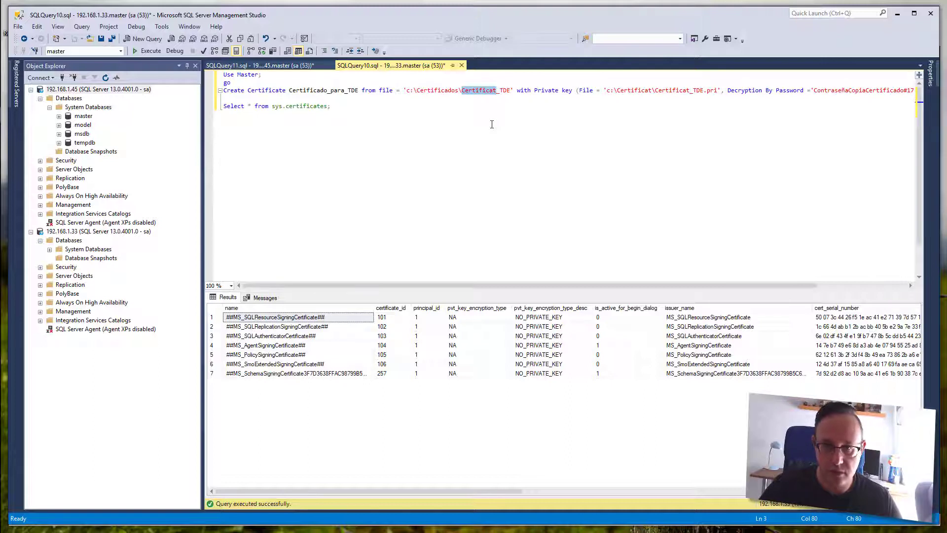
pyautogui.write('Certificado')
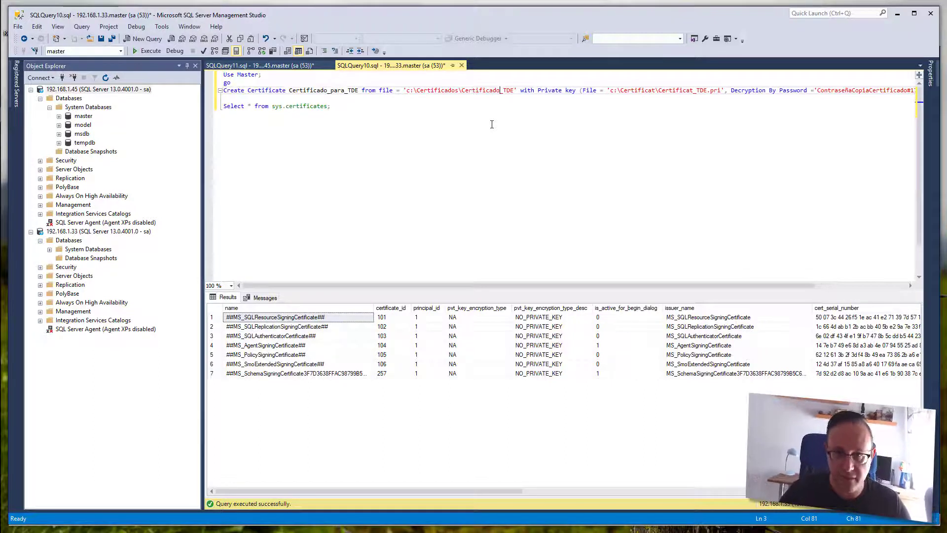
pyautogui.press('Right')
pyautogui.hotkey('ctrl', 'shift', 'Left')
pyautogui.hotkey('shift', 'Left')
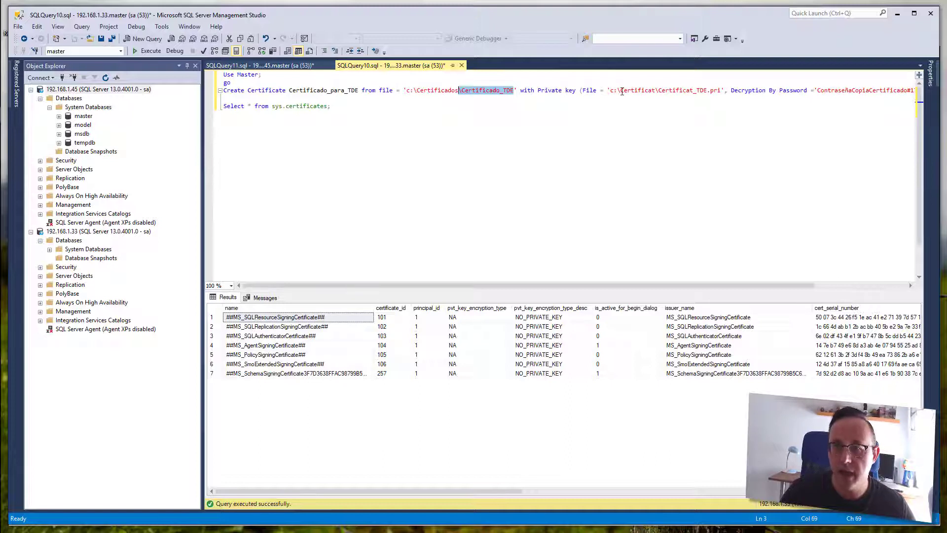
pyautogui.moveTo(622, 92); pyautogui.dragTo(652, 89)
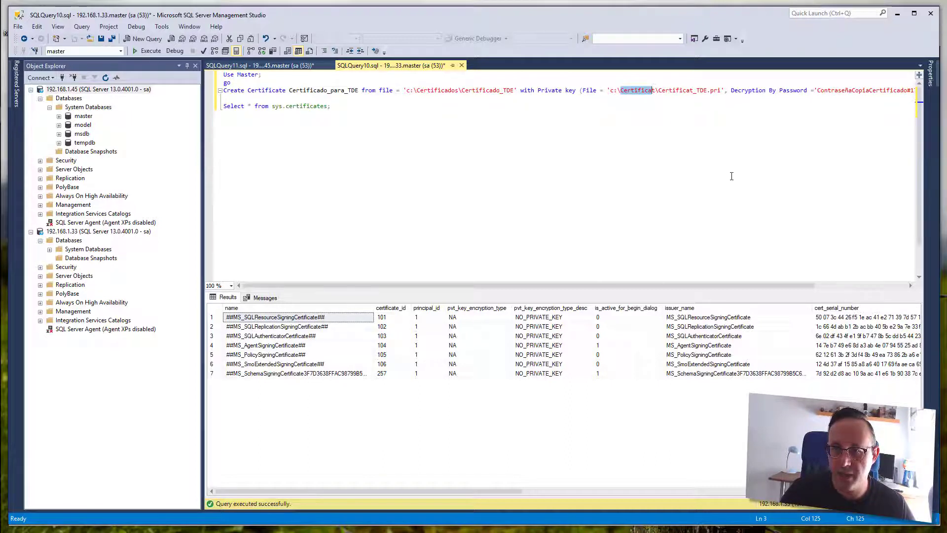
pyautogui.write('Certificados\\')
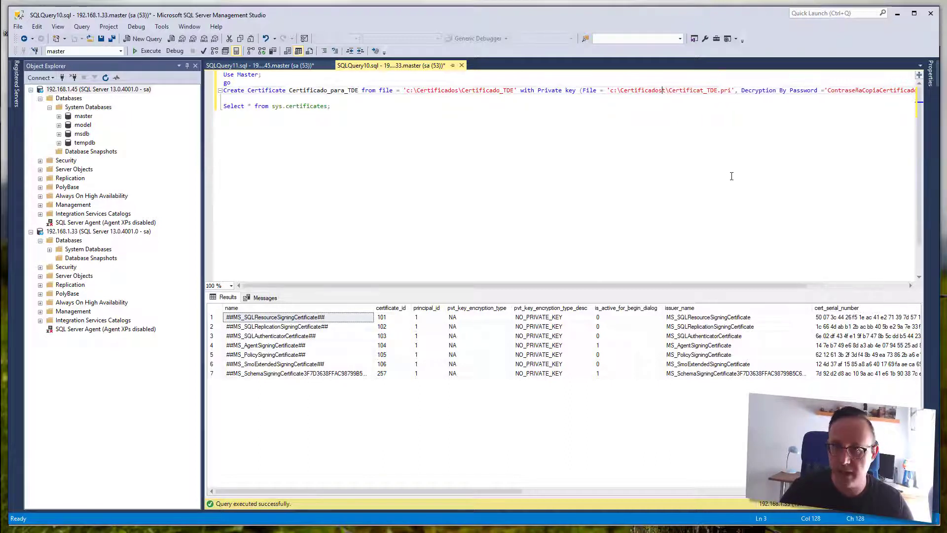
pyautogui.hotkey('shift', 'Right')
pyautogui.hotkey('shift', 'Right')
pyautogui.hotkey('shift', 'Right')
pyautogui.hotkey('shift', 'Right')
pyautogui.hotkey('shift', 'Right')
pyautogui.hotkey('shift', 'Right')
pyautogui.hotkey('shift', 'Right')
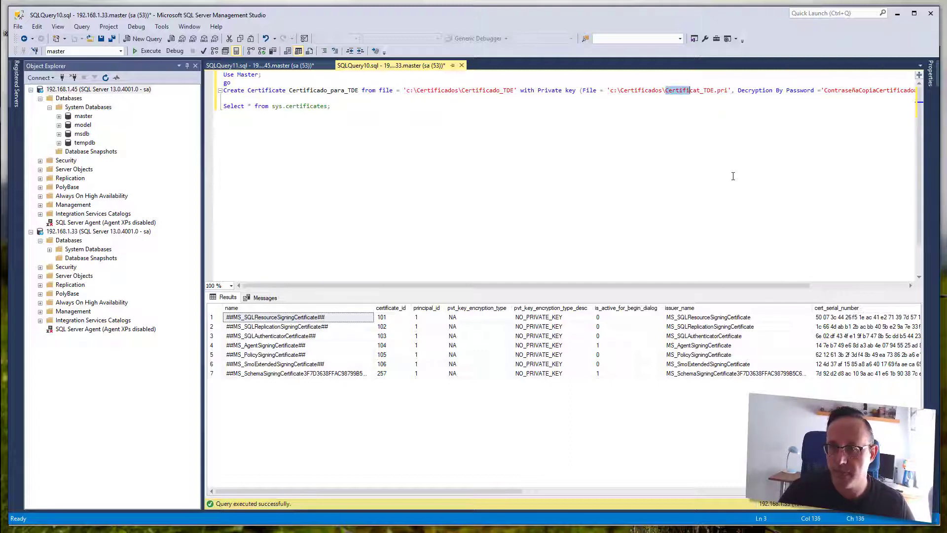
pyautogui.write('Certificado')
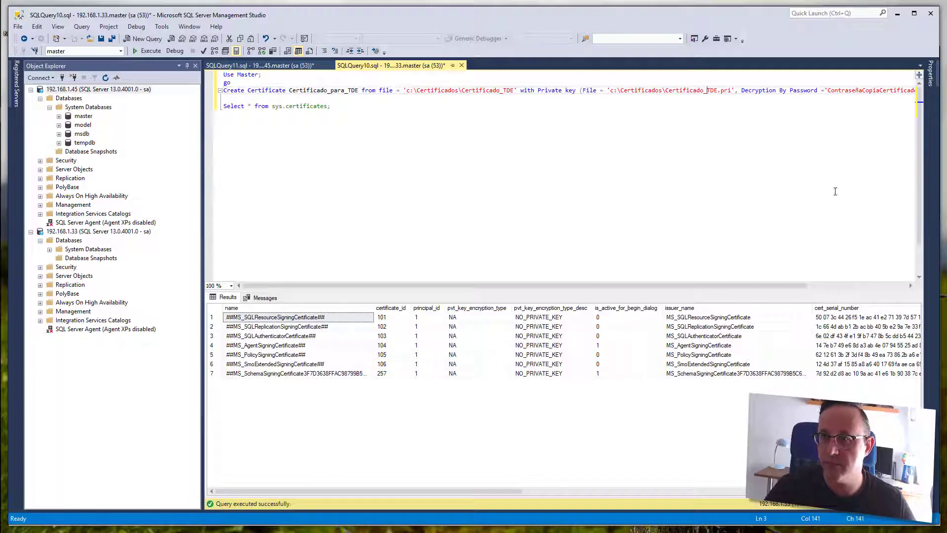
pyautogui.moveTo(772, 285); pyautogui.dragTo(870, 285)
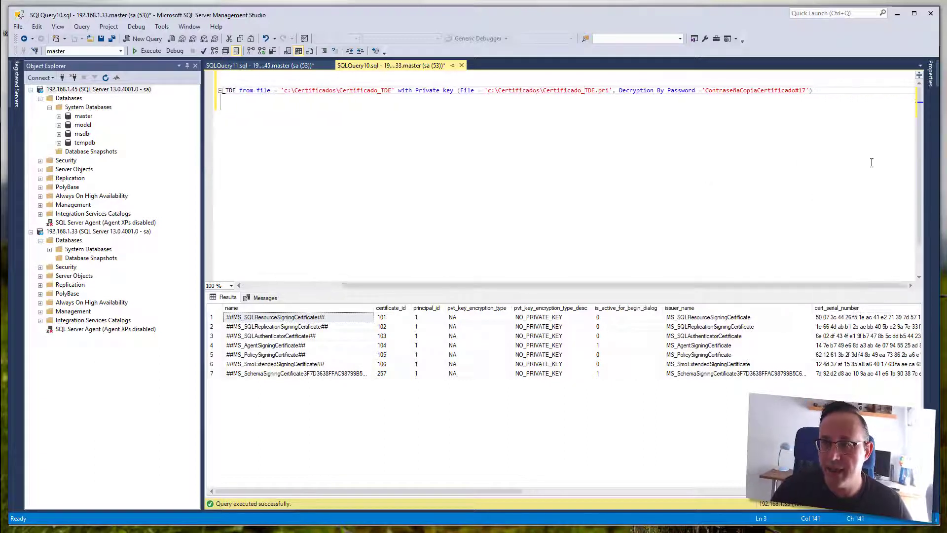
# - Execute the script and verify Certificado_para_TDE appears in sys.certificates
pyautogui.moveTo(821, 93); pyautogui.dragTo(208, 93)
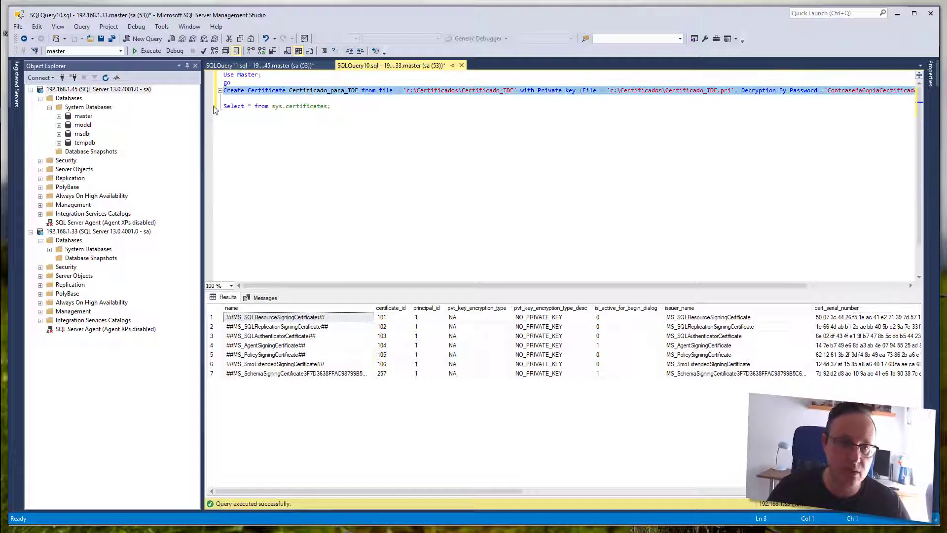
pyautogui.click(242, 101)
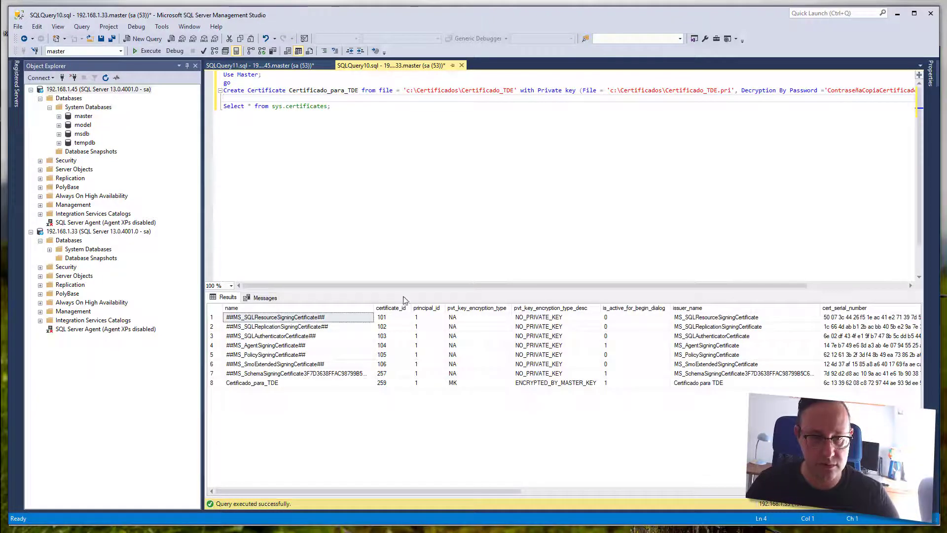
pyautogui.click(264, 385)
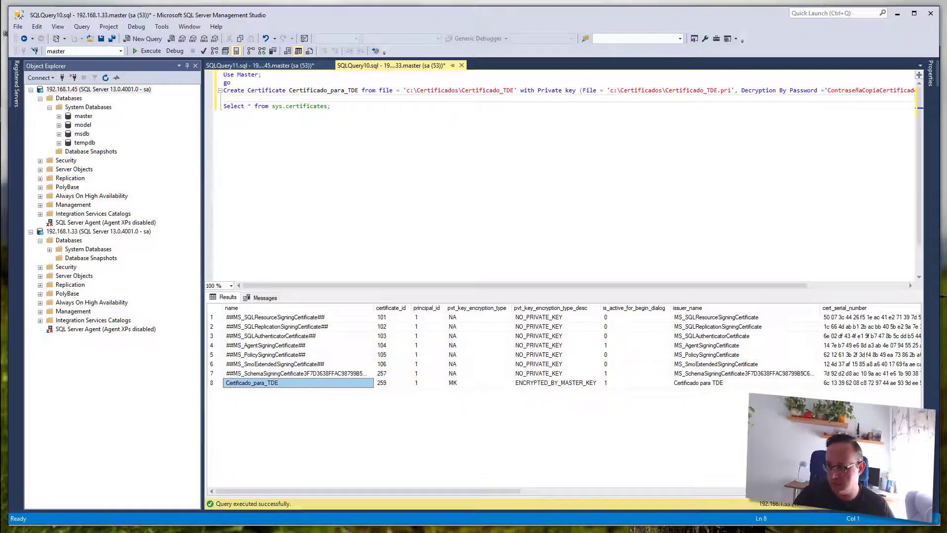
pyautogui.hotkey('alt', 'Tab')
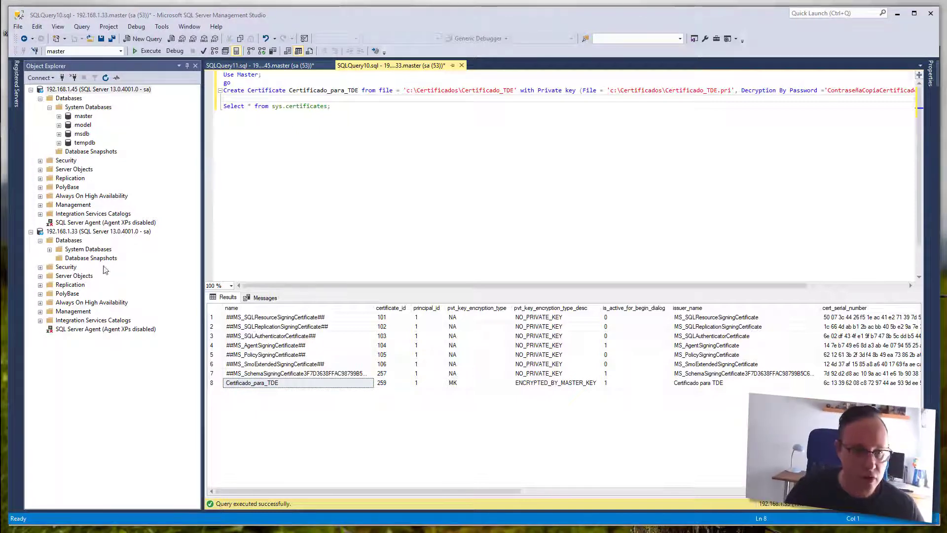
# - Retry attaching DatosConfidenciales.mdf to 192.168.1.33 and dismiss the resulting error
pyautogui.rightClick(79, 242)
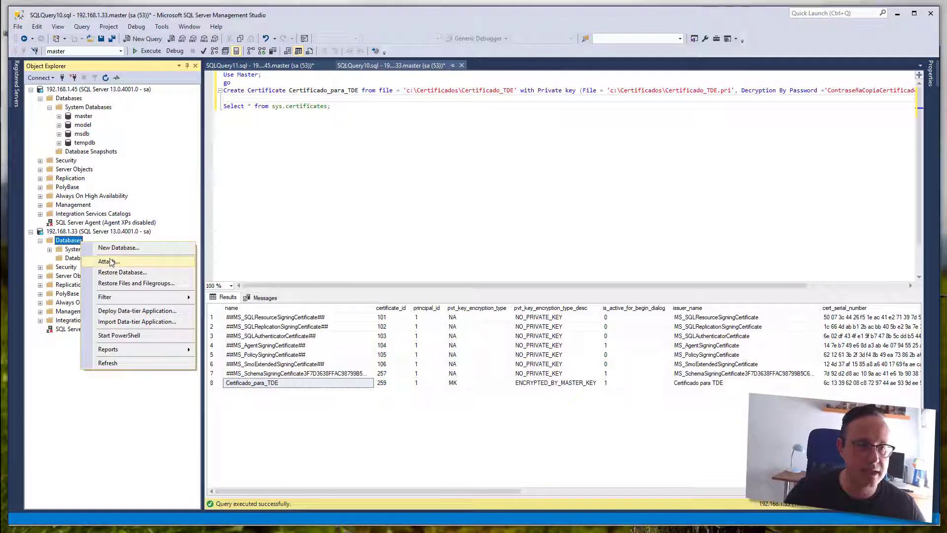
pyautogui.press('Escape')
pyautogui.click(555, 294)
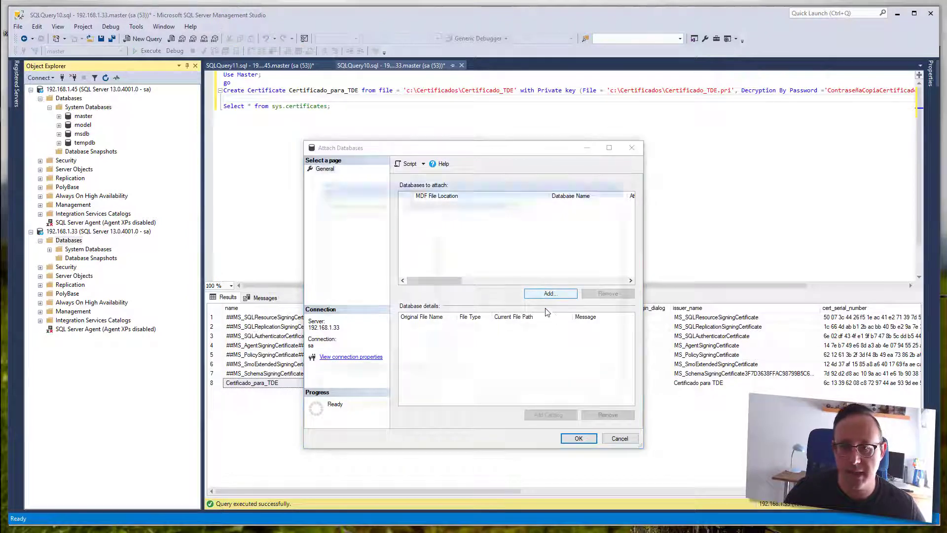
pyautogui.doubleClick(474, 217)
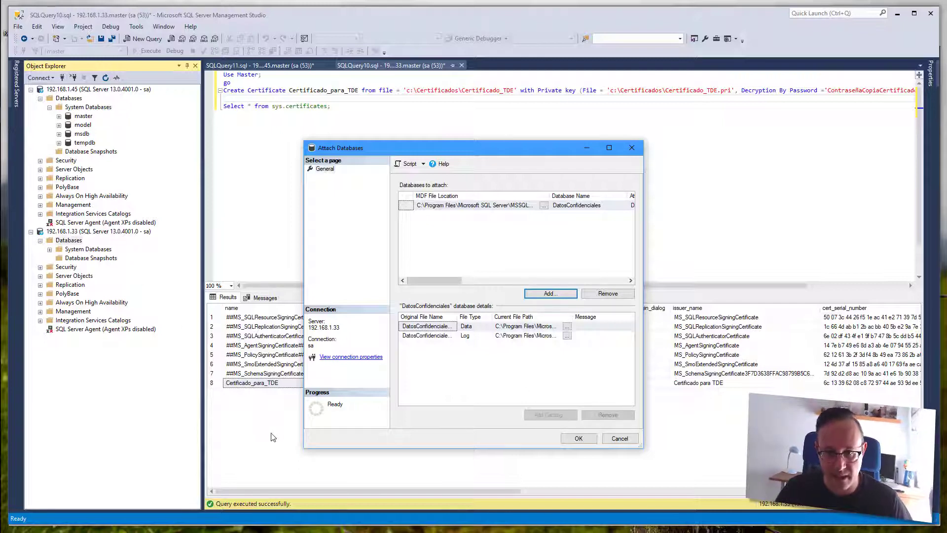
pyautogui.click(577, 438)
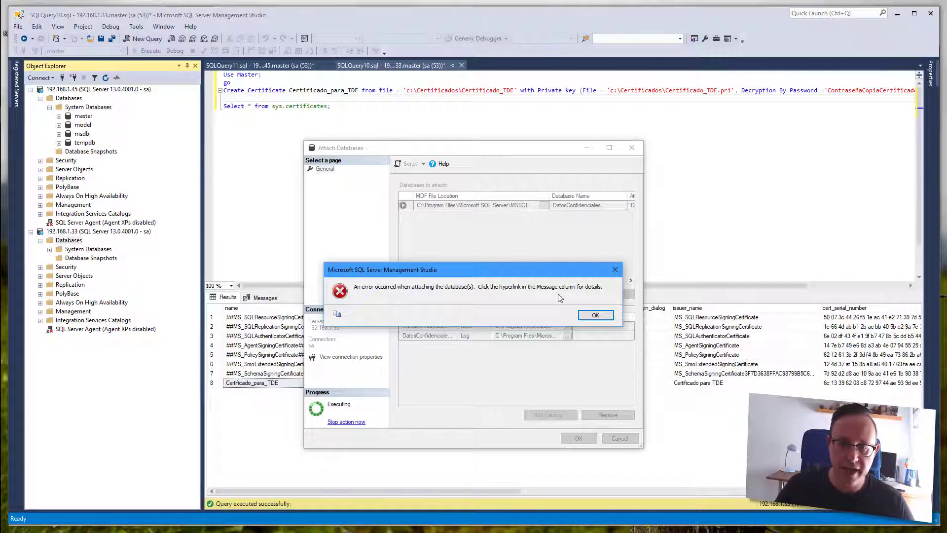
pyautogui.click(595, 315)
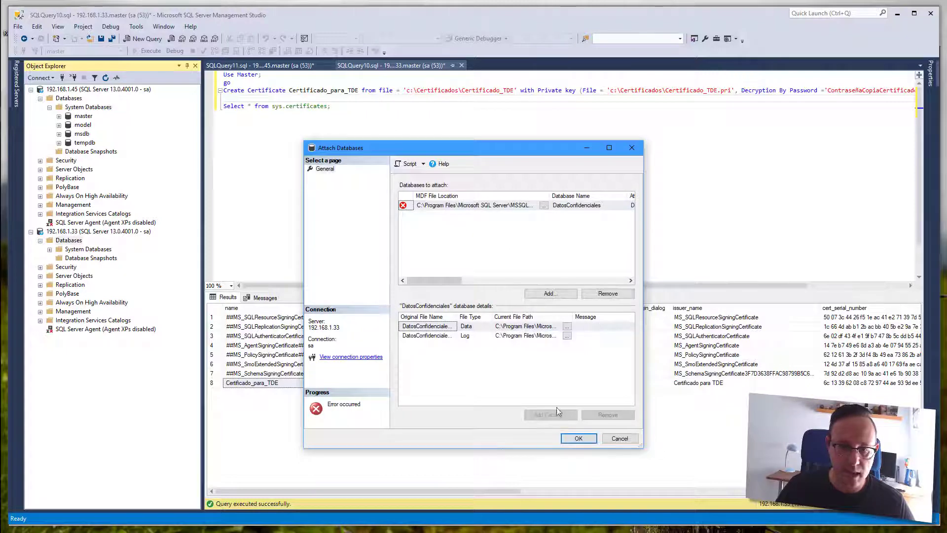
# - Close the failed attach and refresh 192.168.1.33 to see DatosConfidenciales marked Suspect
pyautogui.click(621, 439)
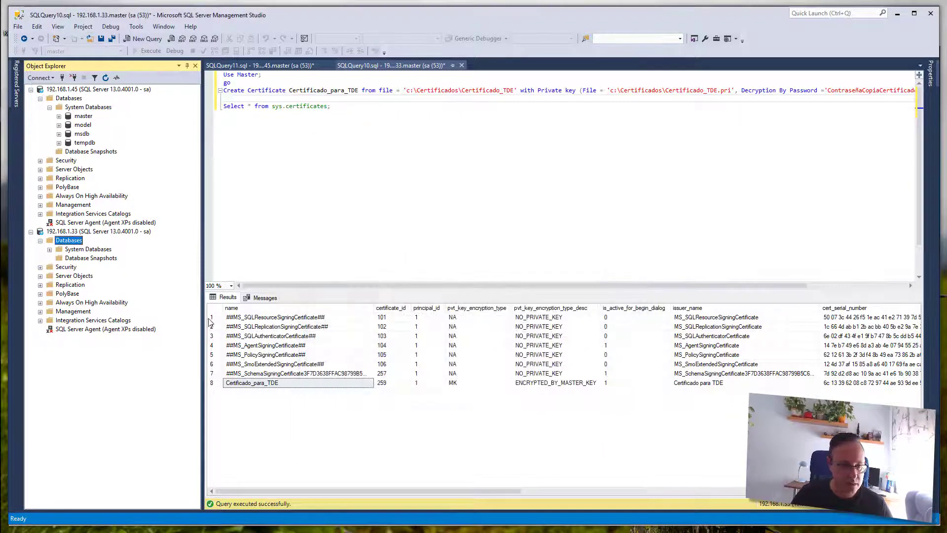
pyautogui.press('F5')
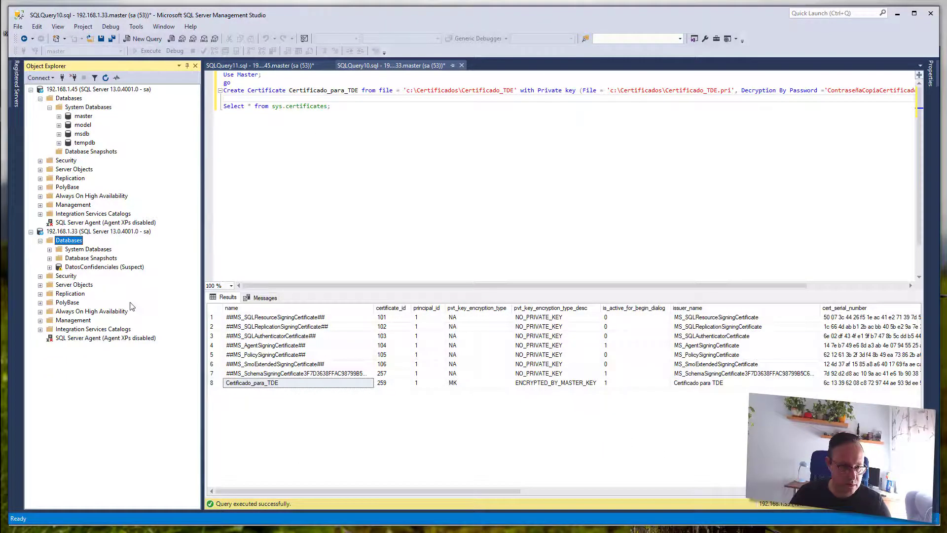
pyautogui.click(104, 268)
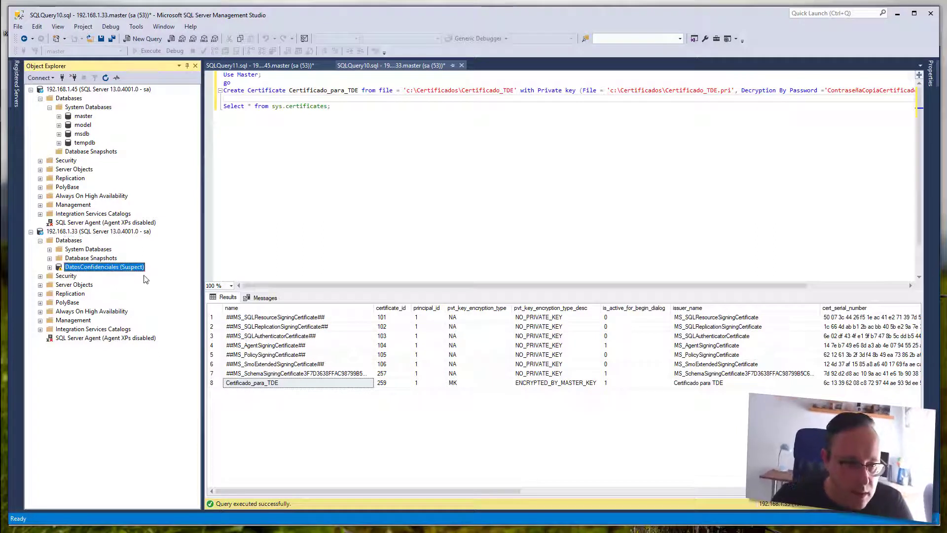
# - Confirm the suspect DatosConfidenciales is inaccessible, then switch to the databases of 192.168.1.45
pyautogui.click(50, 268)
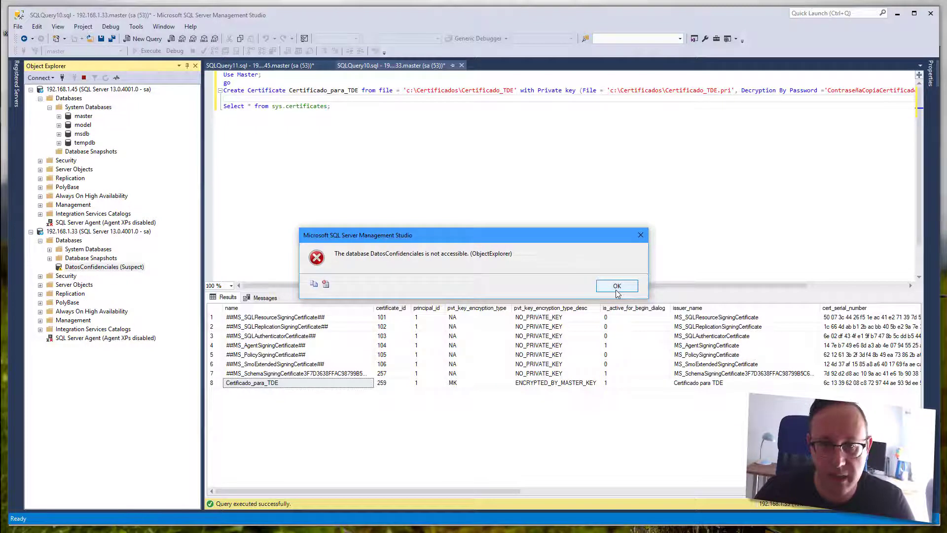
pyautogui.click(617, 287)
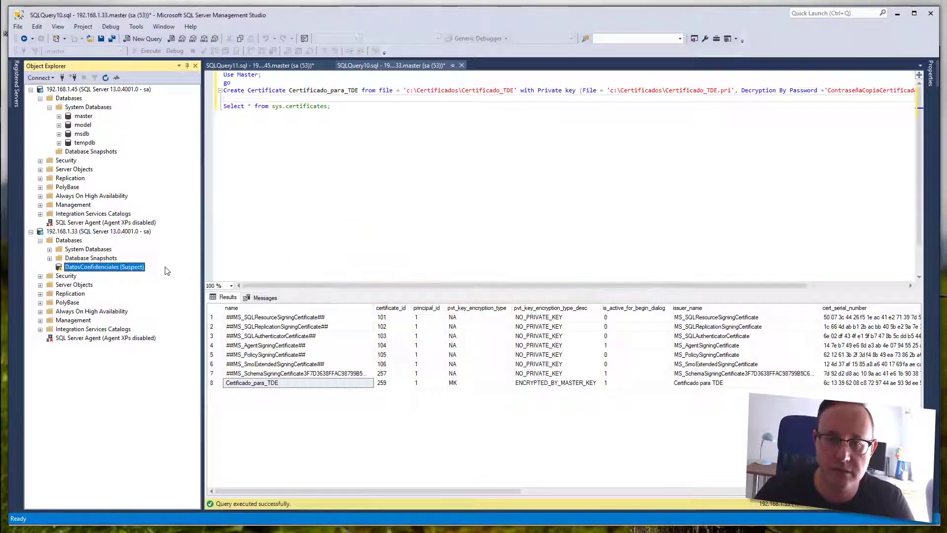
pyautogui.rightClick(132, 268)
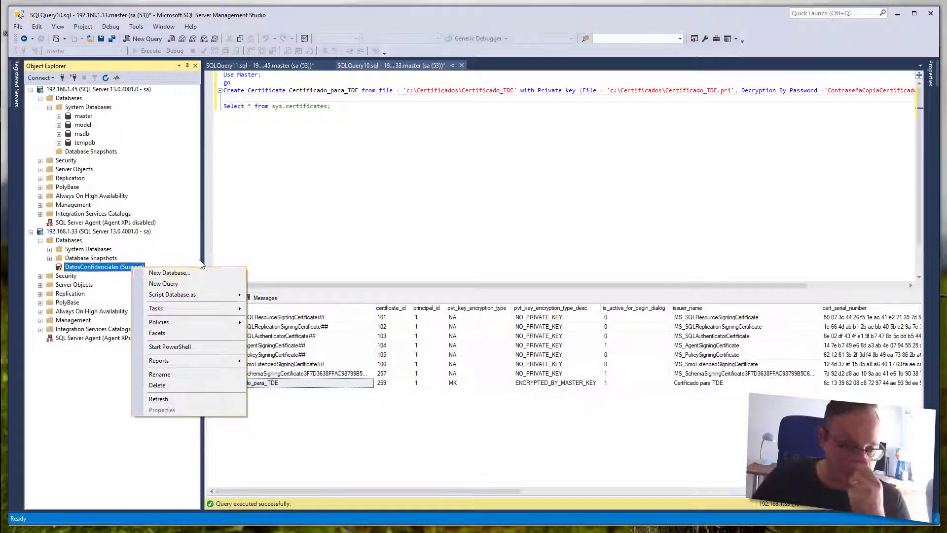
pyautogui.click(74, 99)
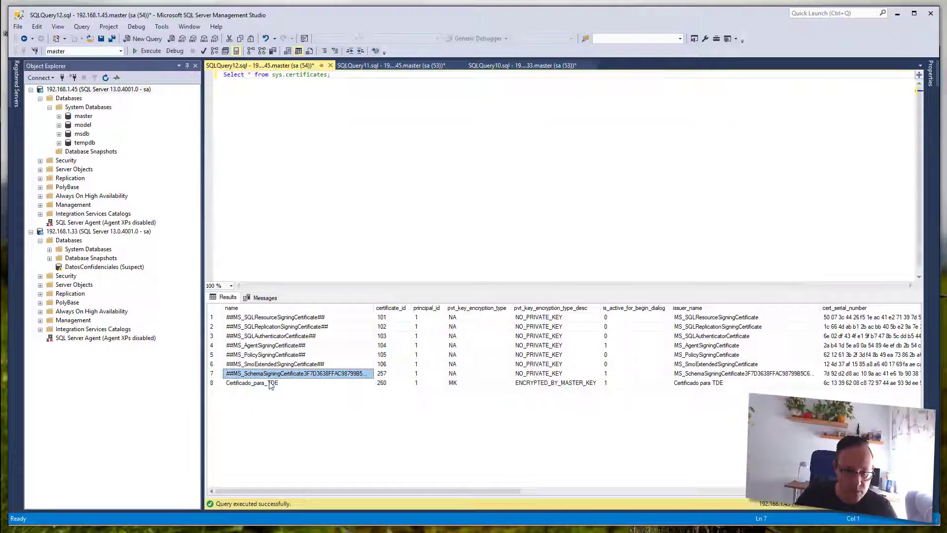
# - Attach DatosConfidenciales.mdf to the 192.168.1.45 server
pyautogui.rightClick(74, 100)
pyautogui.click(93, 119)
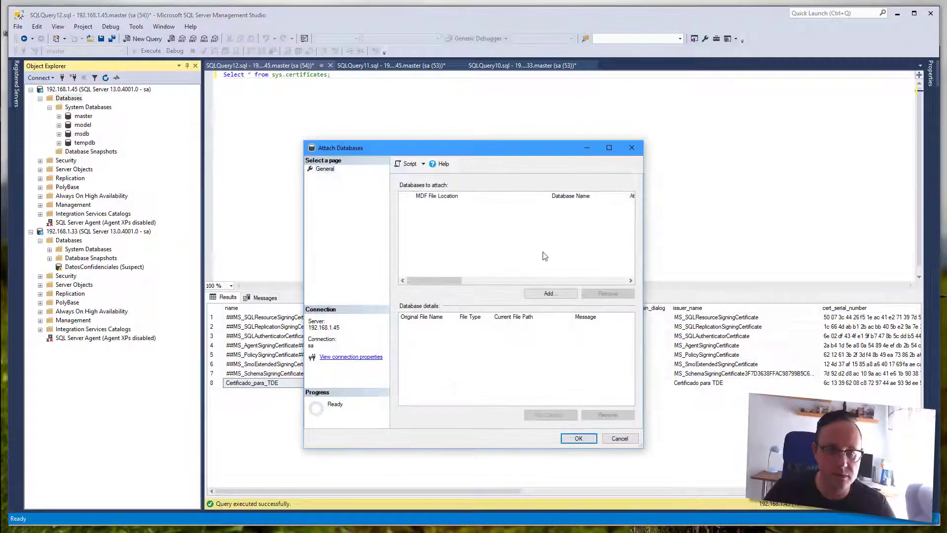
pyautogui.click(548, 293)
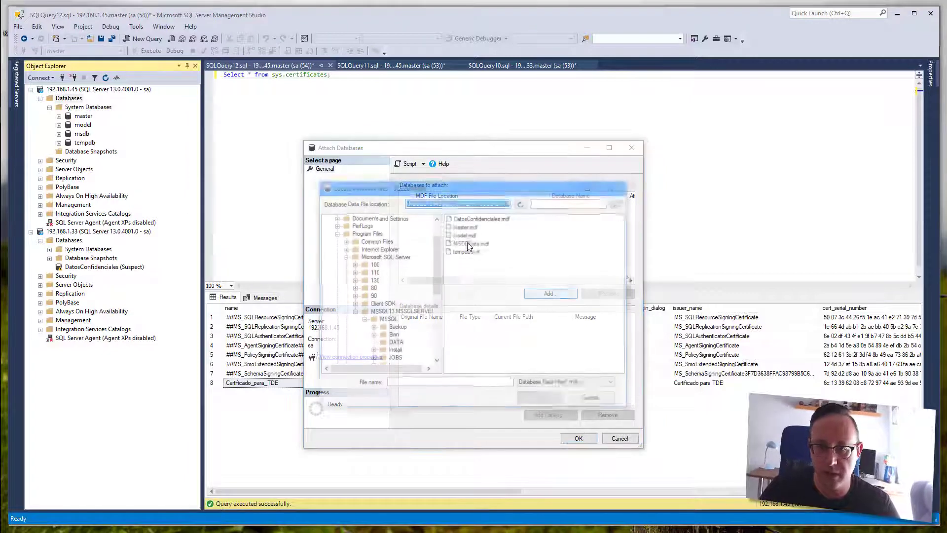
pyautogui.doubleClick(477, 218)
pyautogui.click(579, 438)
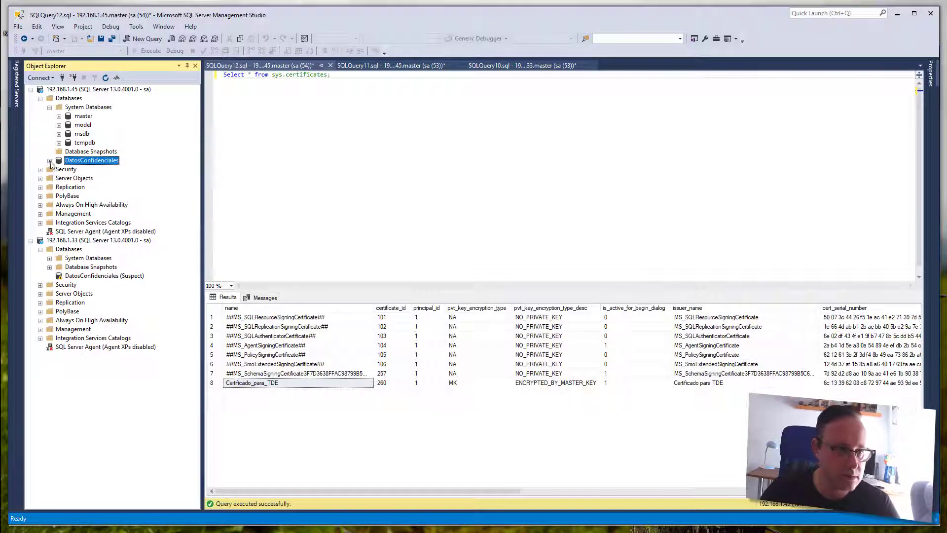
# - Expand DatosConfidenciales and its Tables folder to reveal dbo.Personas
pyautogui.click(49, 160)
pyautogui.click(59, 178)
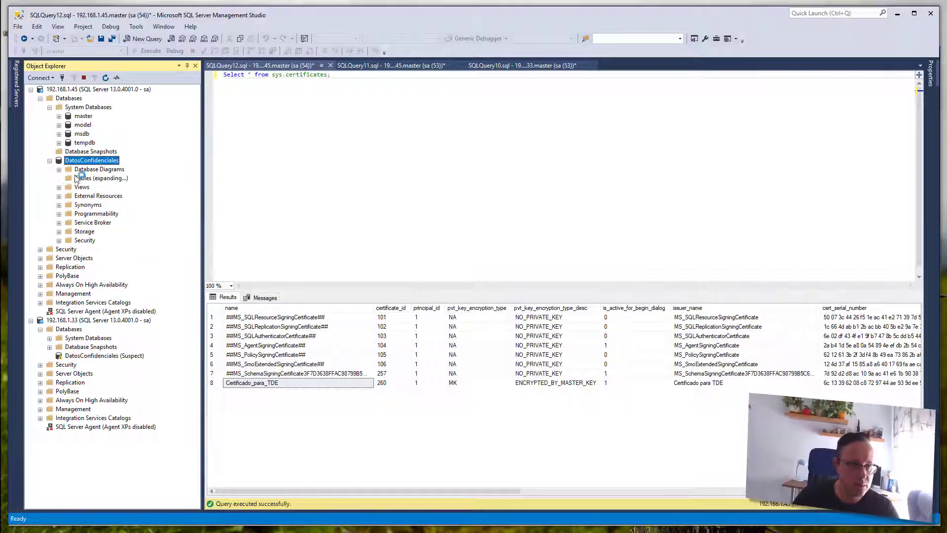
pyautogui.rightClick(103, 161)
# - Run 'select * from personas' in a new query, correcting it until all 8 rows return
pyautogui.click(133, 177)
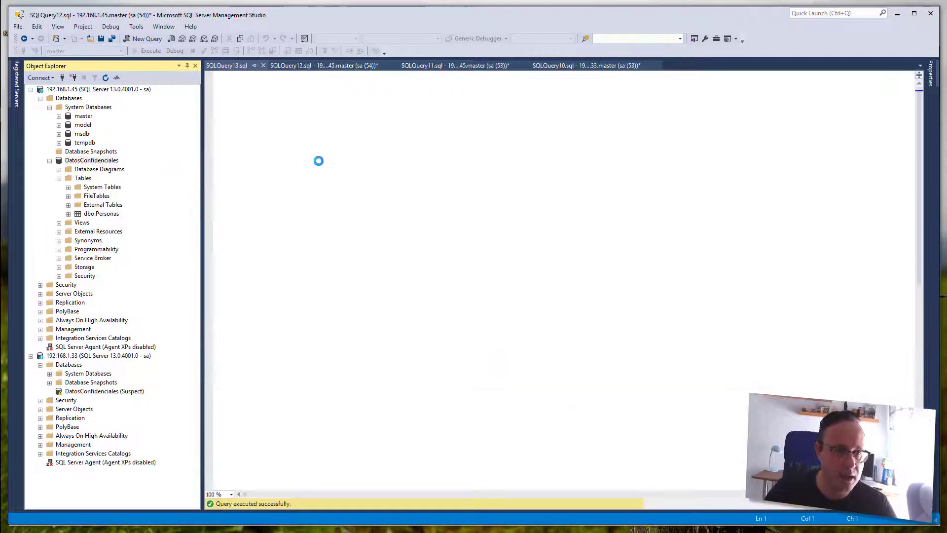
pyautogui.write('select * from')
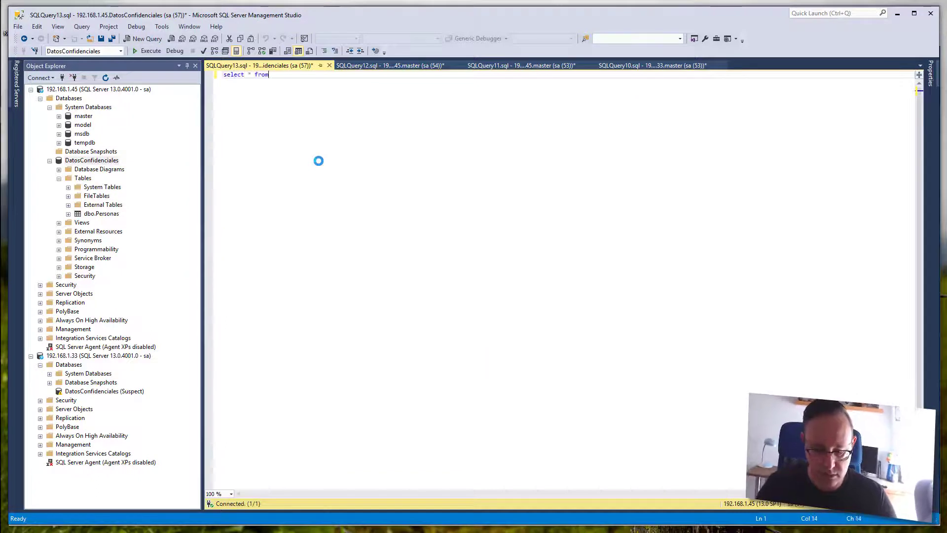
pyautogui.write(' persona')
pyautogui.press('F5')
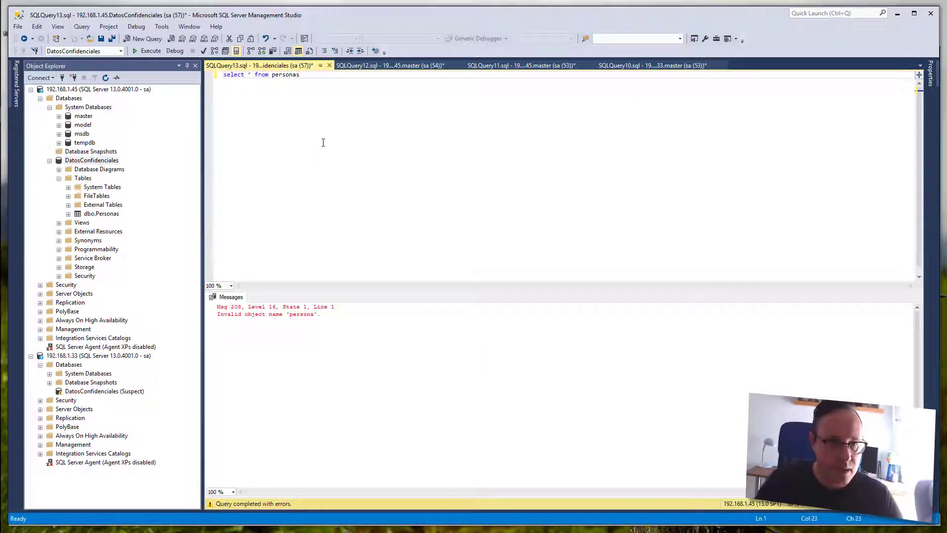
pyautogui.press('F5')
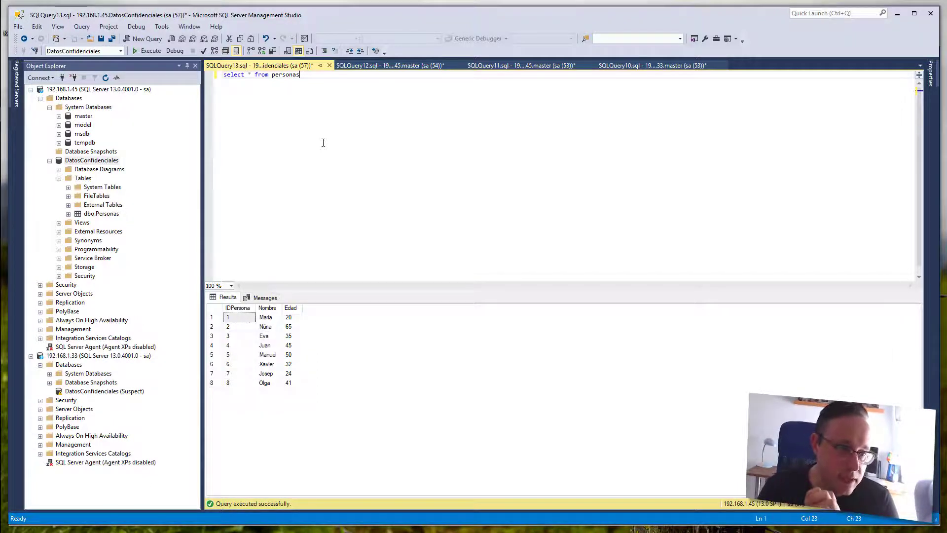
# - Bring up the Back Up settings for DatosConfidenciales
pyautogui.rightClick(92, 163)
pyautogui.moveTo(157, 202)
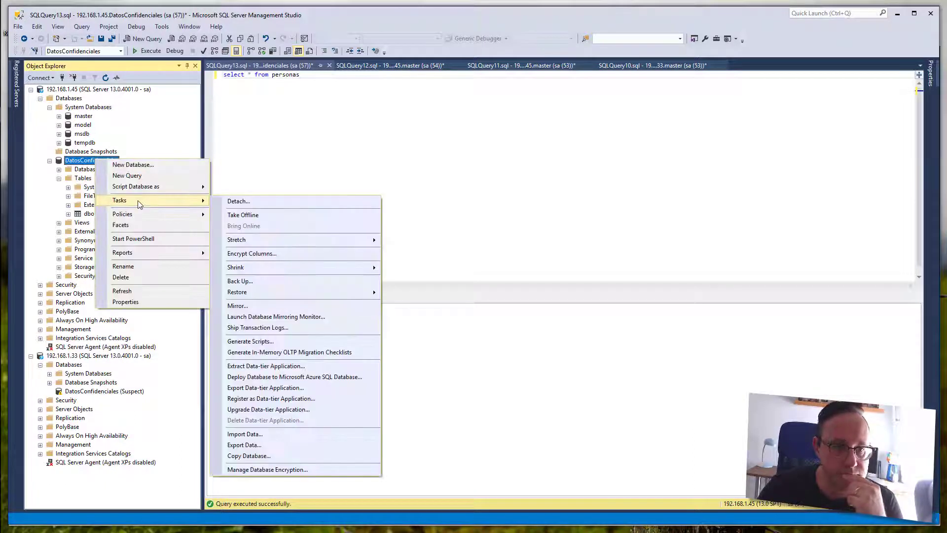
pyautogui.click(239, 282)
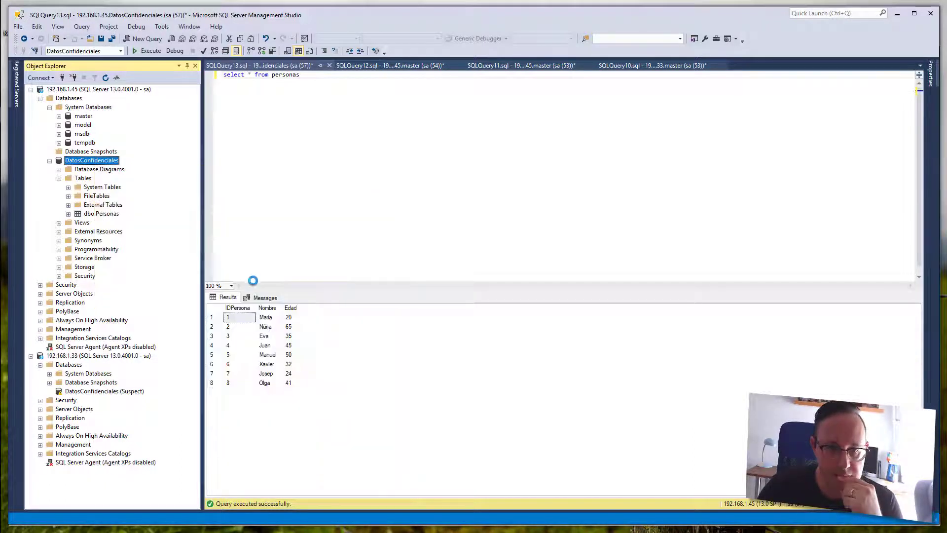
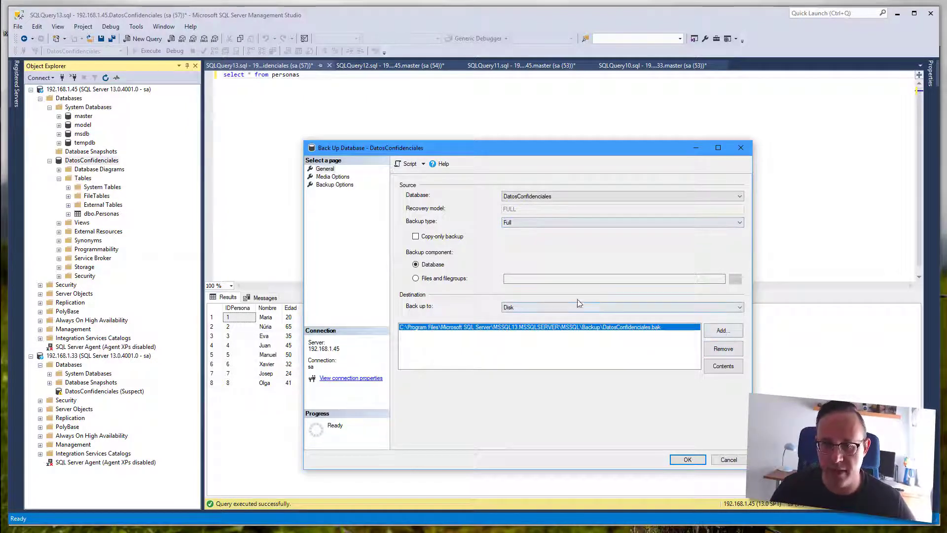
# - Replace the backup destination with DatosConfidenciales_plano.bak in the Backup folder
pyautogui.click(723, 349)
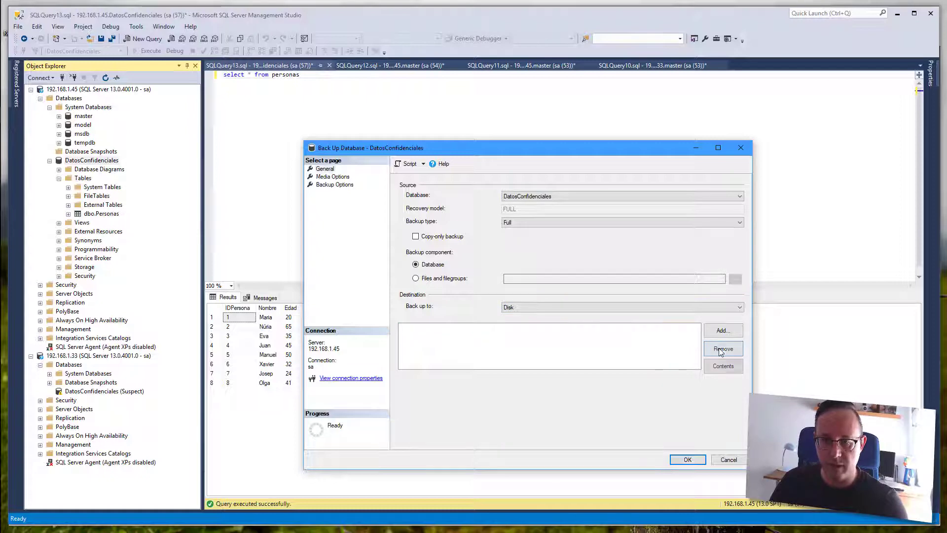
pyautogui.click(724, 331)
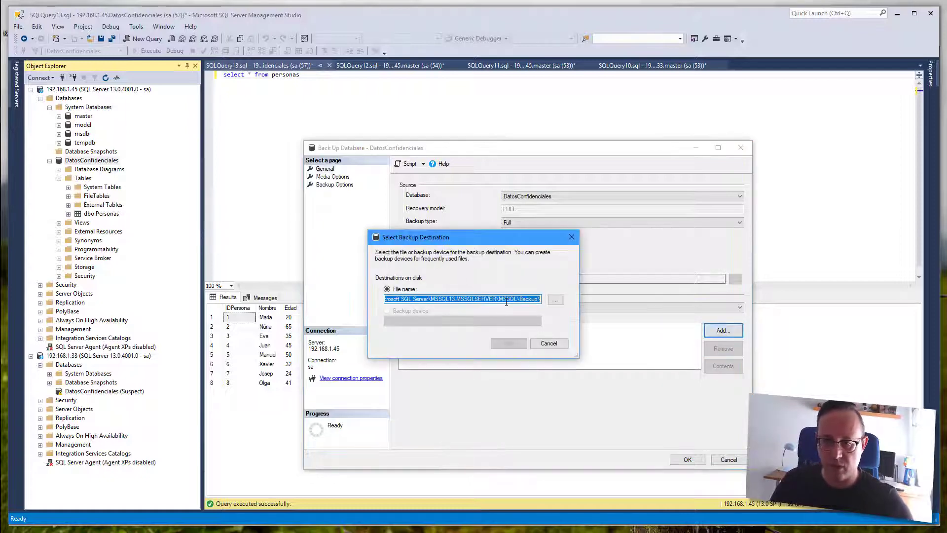
pyautogui.click(567, 306)
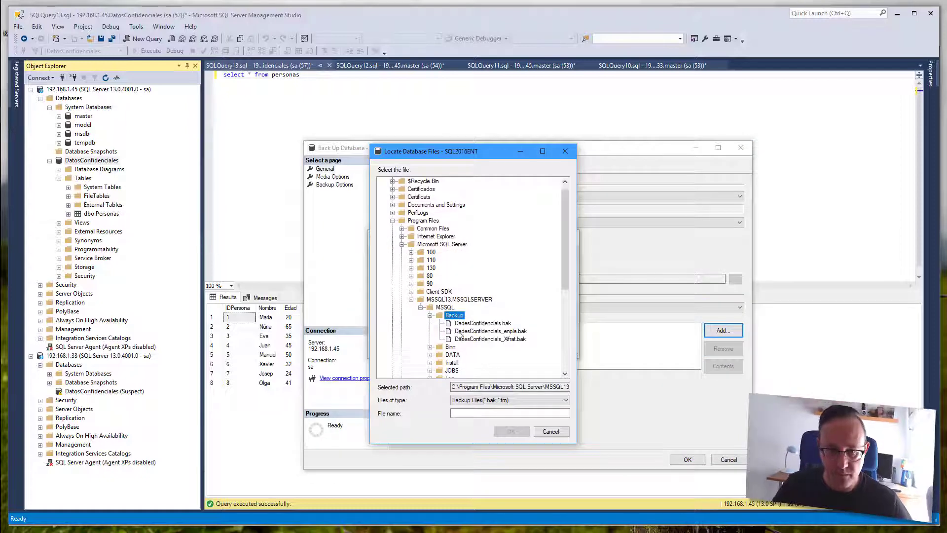
pyautogui.write('Dat')
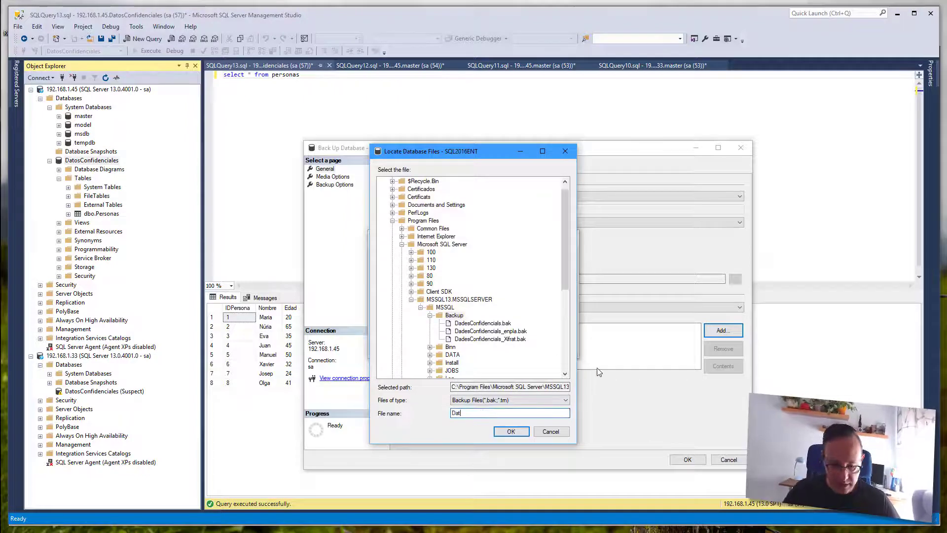
pyautogui.write('osConfidenciales_plano.bak')
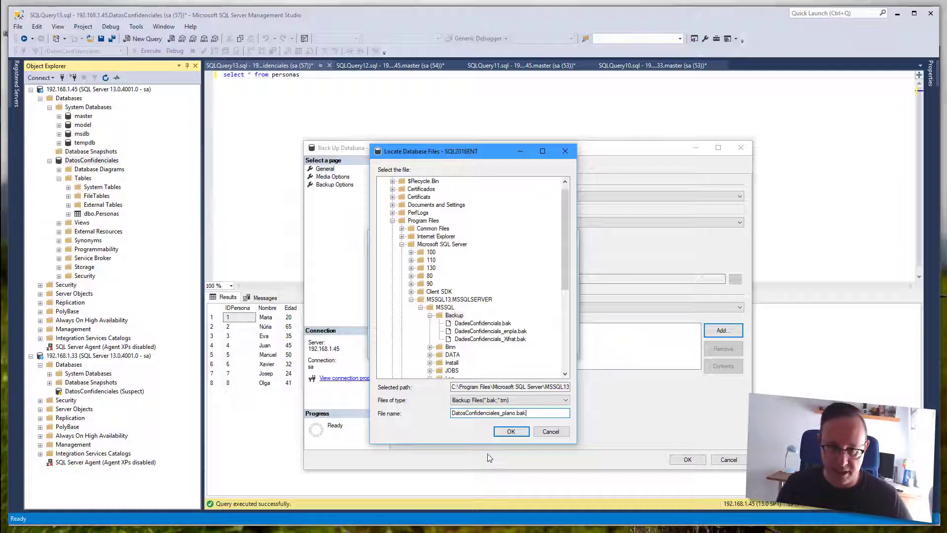
pyautogui.click(511, 433)
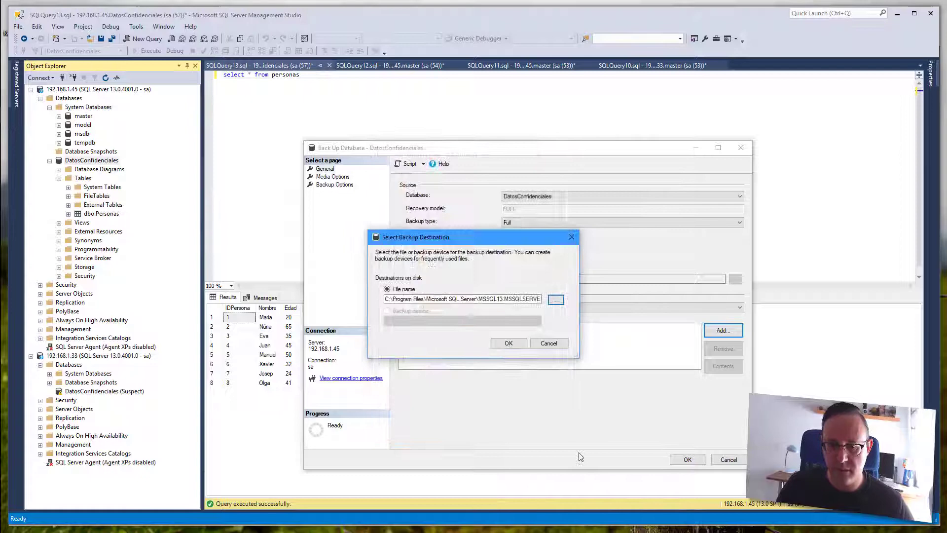
pyautogui.click(513, 341)
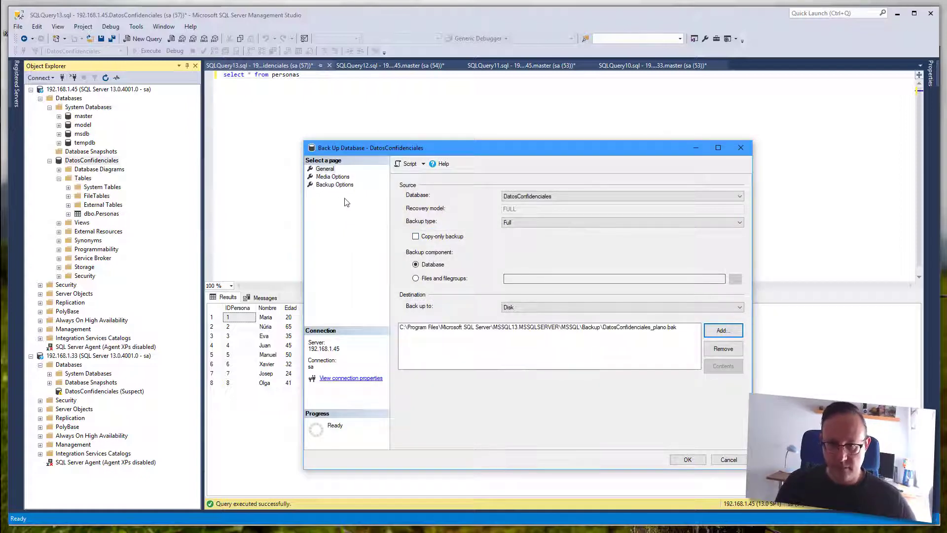
# - Turn on backup compression and run the backup, acknowledging the success message
pyautogui.click(335, 184)
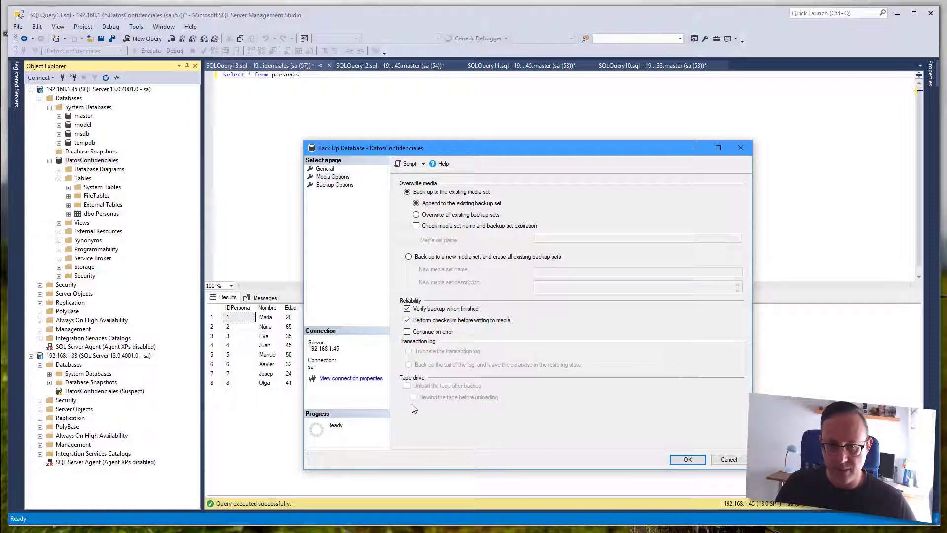
pyautogui.click(331, 186)
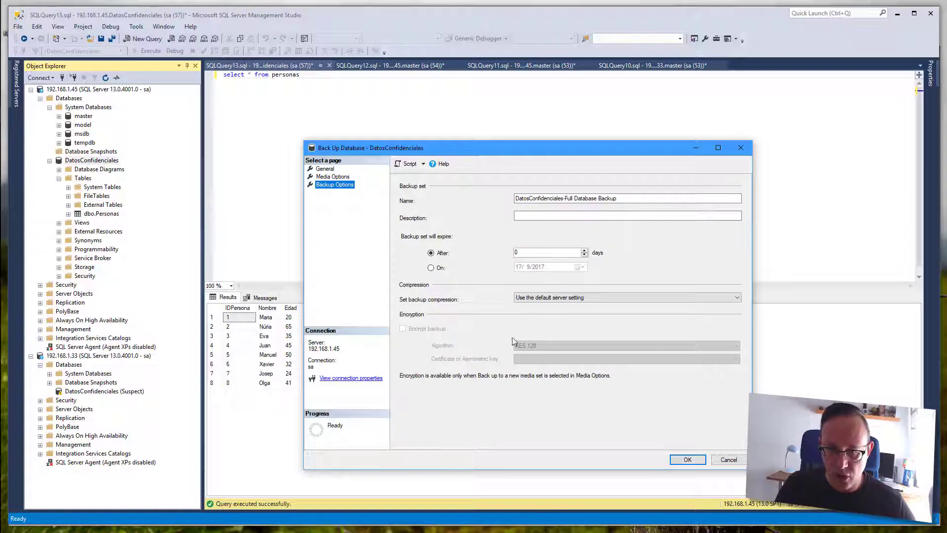
pyautogui.click(523, 301)
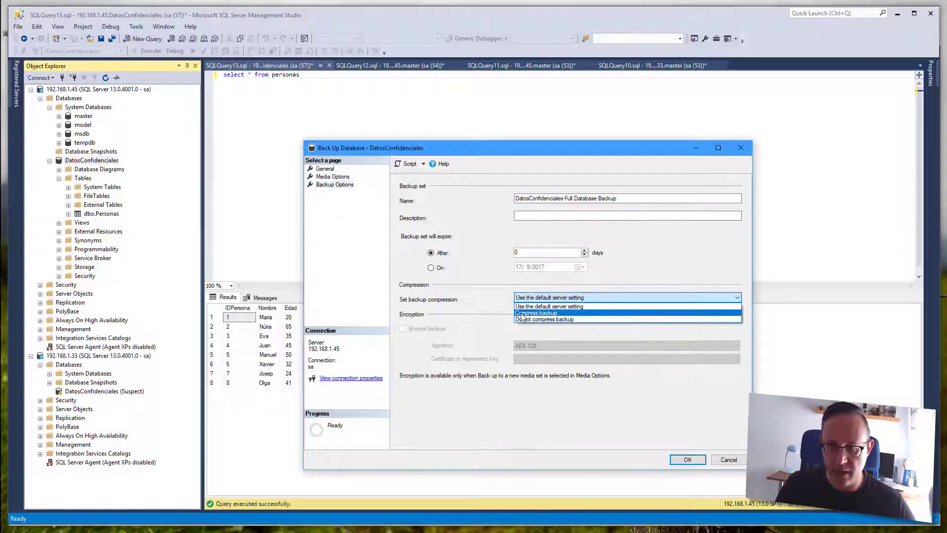
pyautogui.click(527, 311)
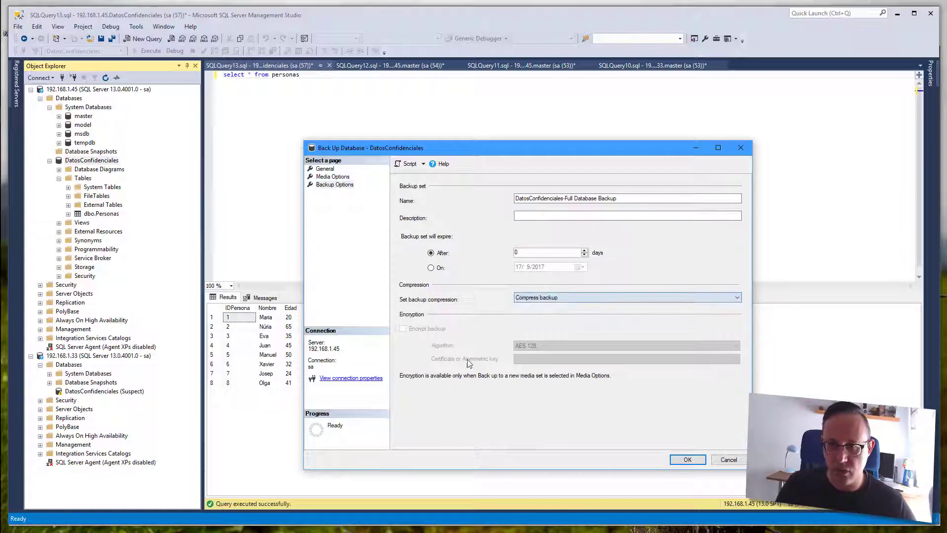
pyautogui.click(698, 460)
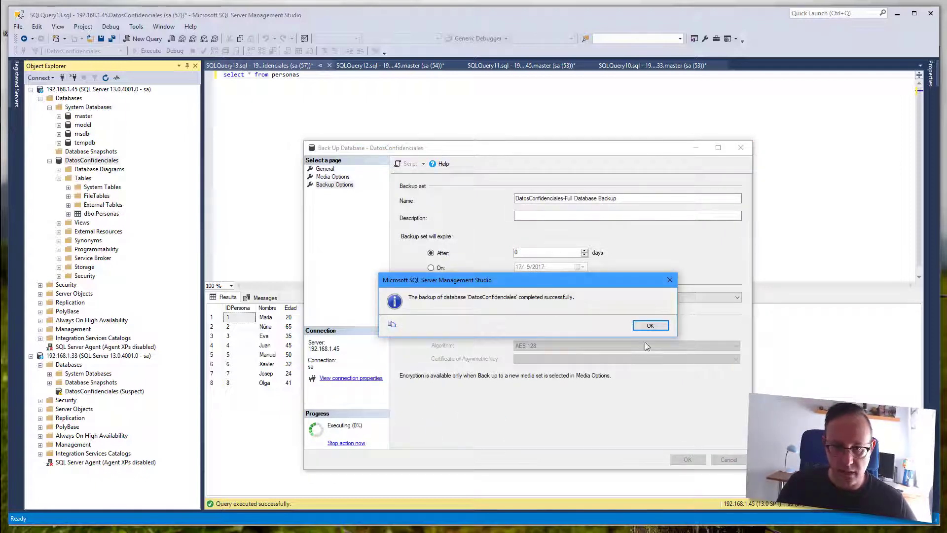
pyautogui.click(651, 325)
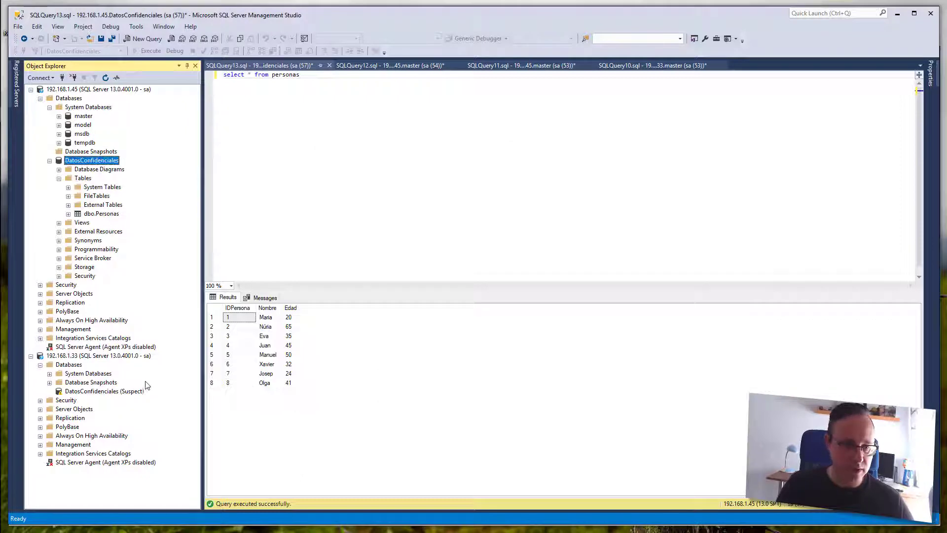
# - Delete the suspect DatosConfidenciales database on 192.168.1.33, closing existing connections
pyautogui.click(79, 356)
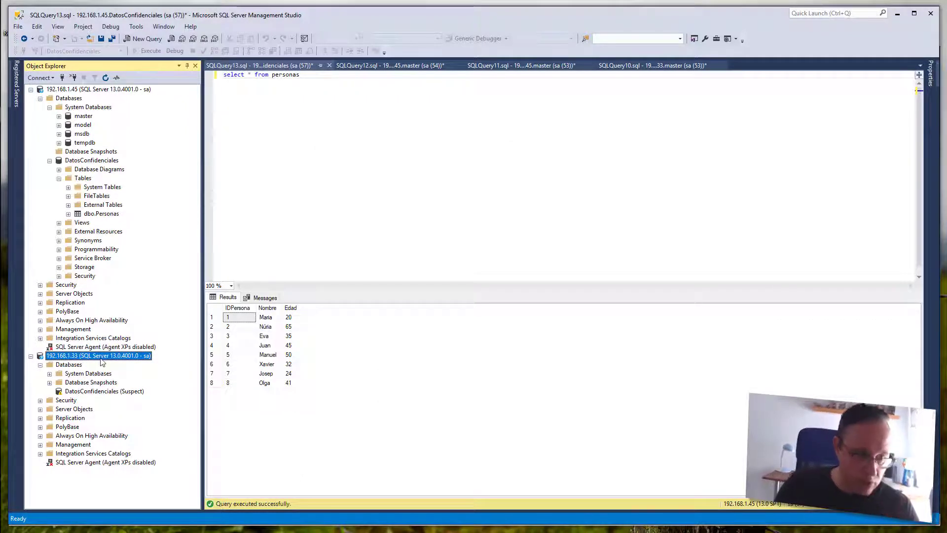
pyautogui.rightClick(100, 393)
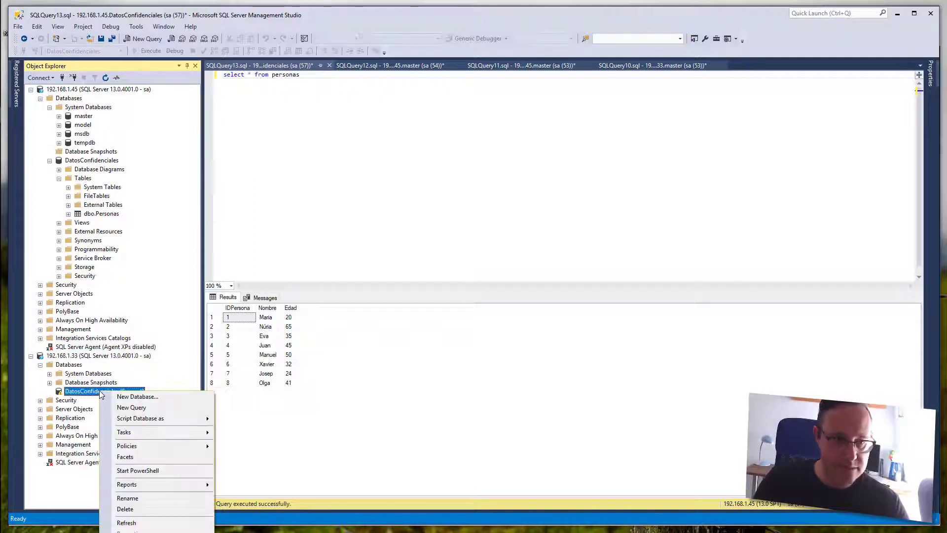
pyautogui.click(145, 510)
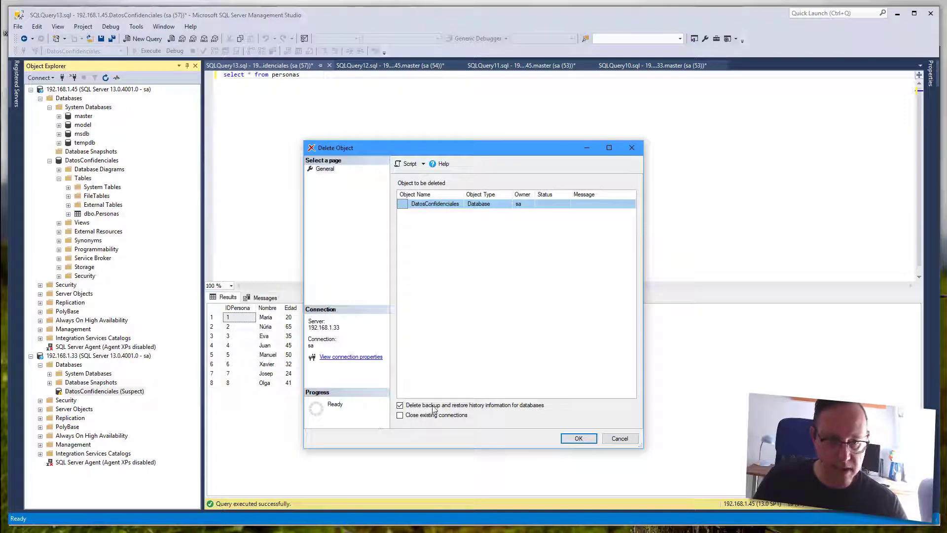
pyautogui.click(434, 415)
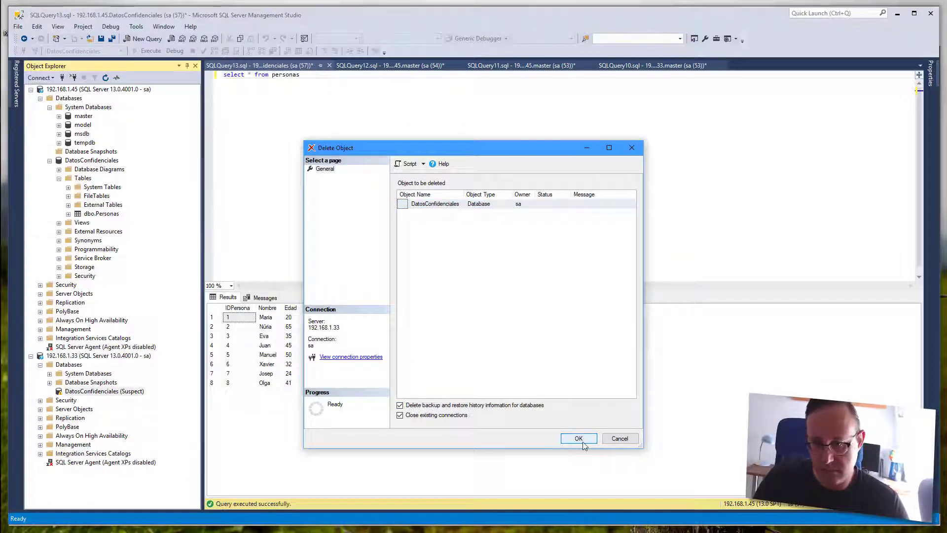
pyautogui.click(582, 442)
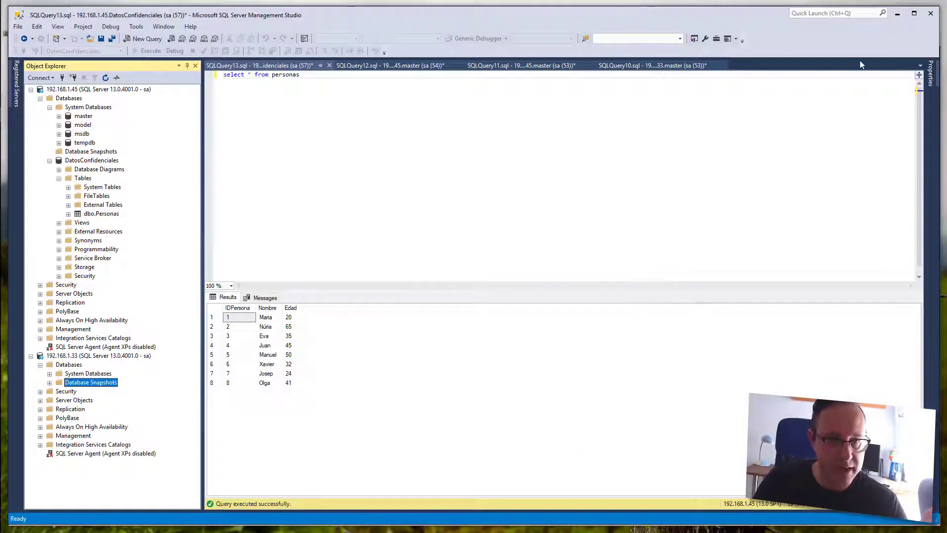
# - On the SQL2016Ent VM, open the SQL Standard shared folder and its DATA folder
pyautogui.moveTo(1, 127)
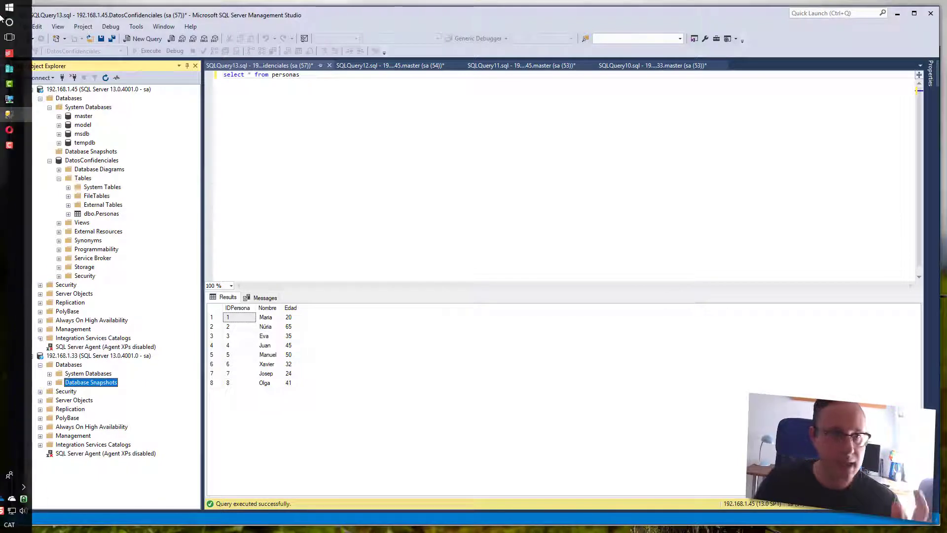
pyautogui.click(22, 114)
pyautogui.click(22, 100)
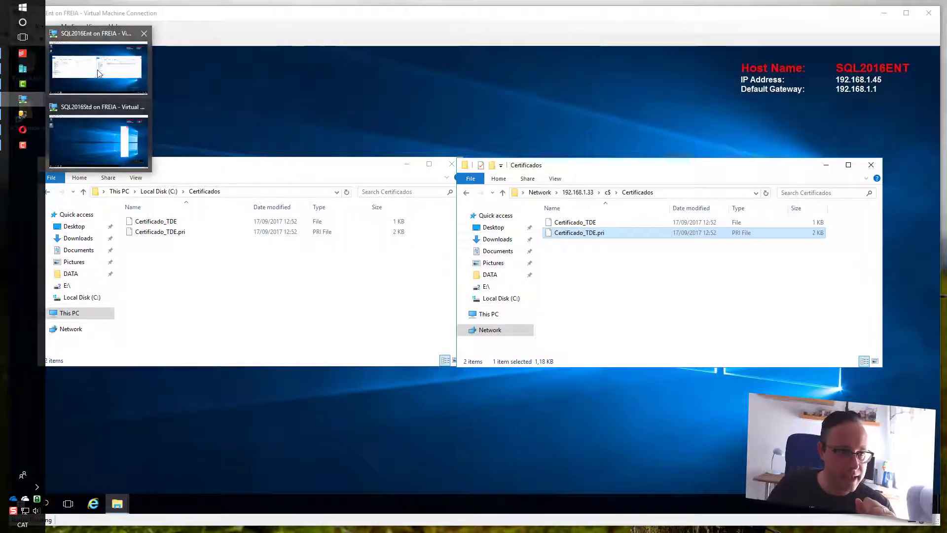
pyautogui.click(100, 118)
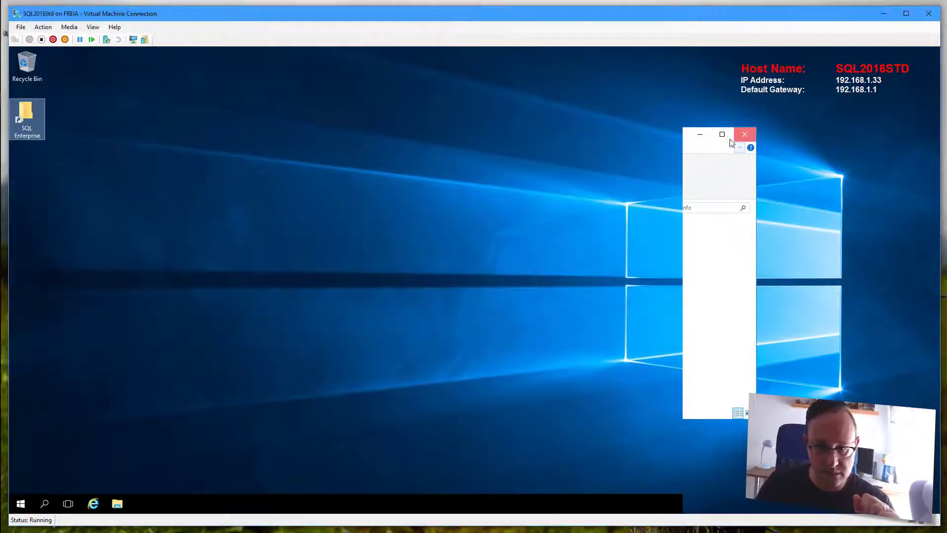
pyautogui.moveTo(28, 62)
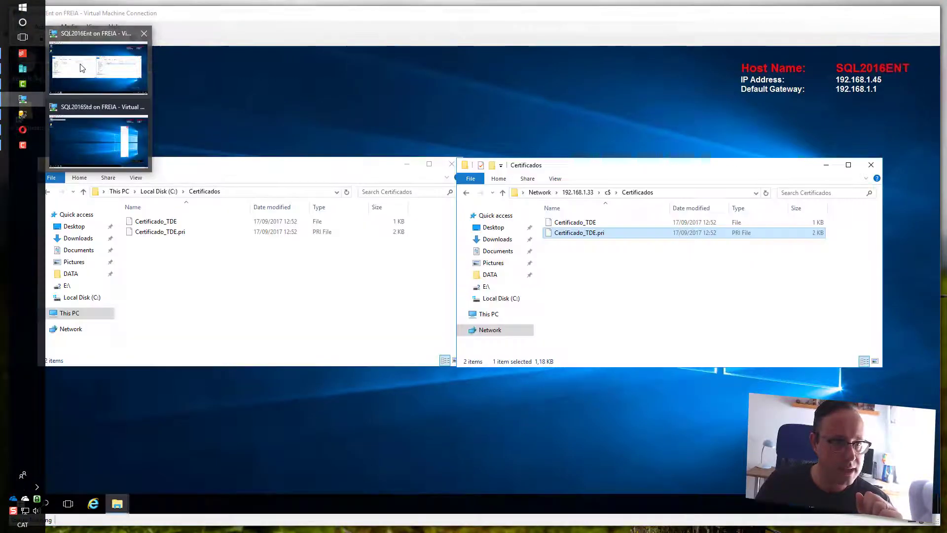
pyautogui.click(99, 64)
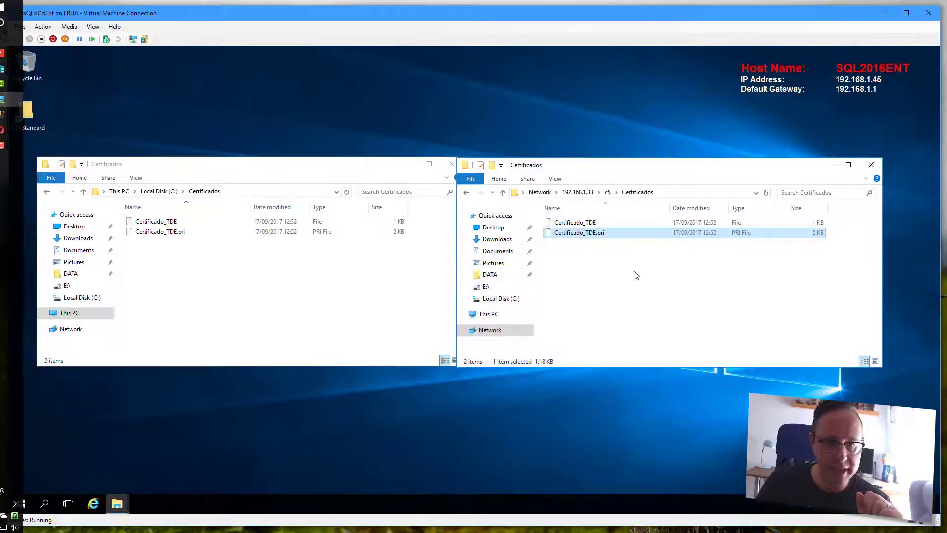
pyautogui.doubleClick(17, 126)
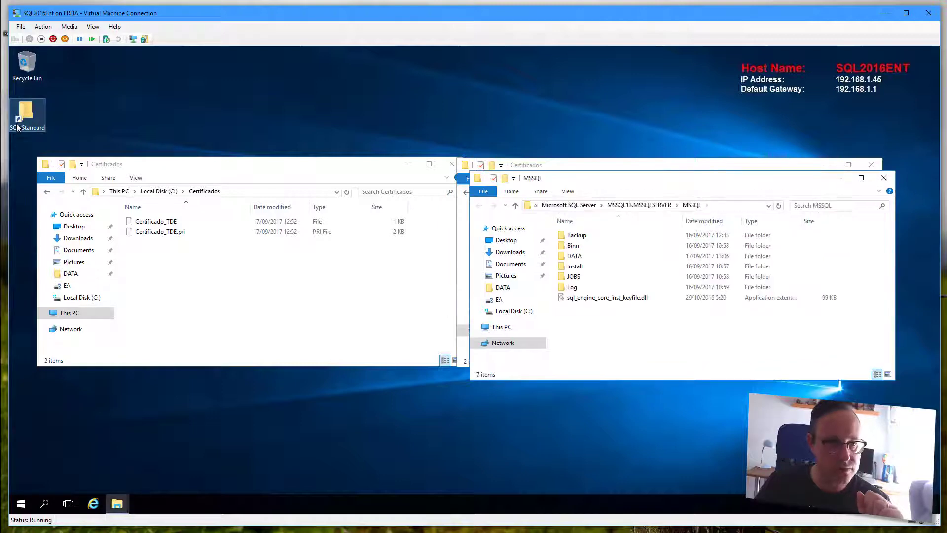
pyautogui.doubleClick(575, 256)
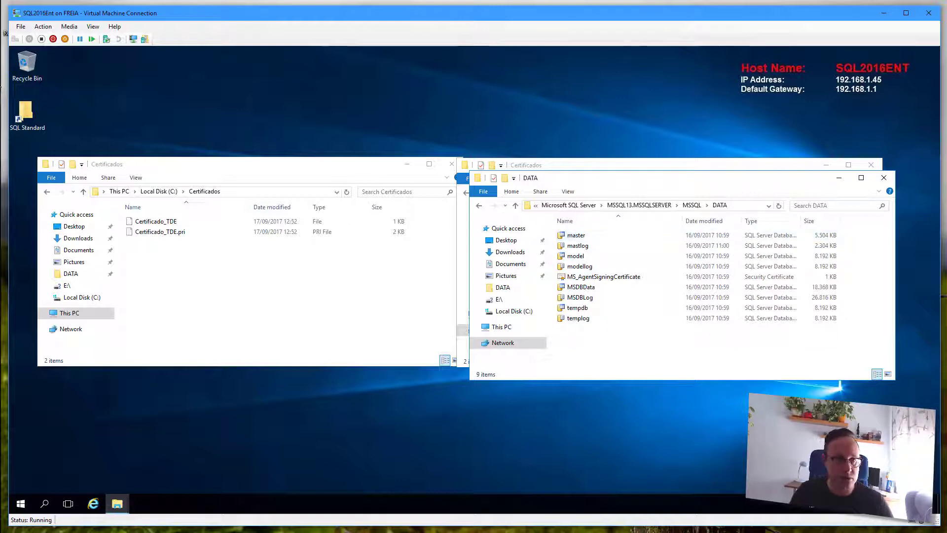
# - Start a database restore on the 192.168.1.33 server in Management Studio
pyautogui.click(25, 116)
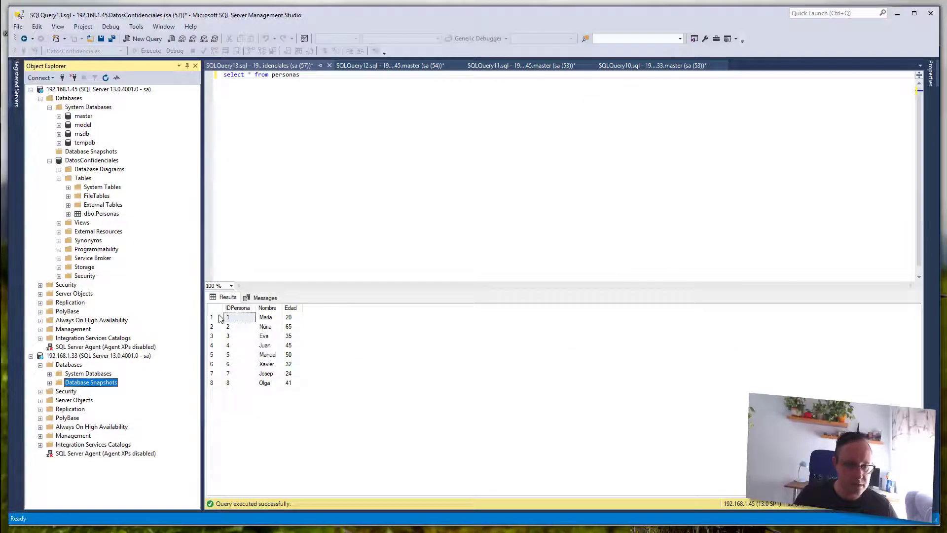
pyautogui.rightClick(76, 365)
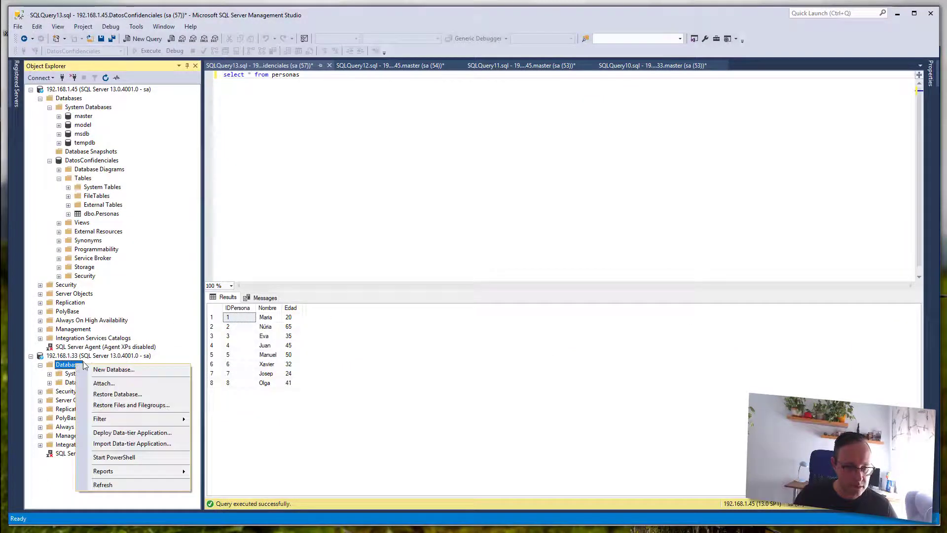
pyautogui.click(127, 394)
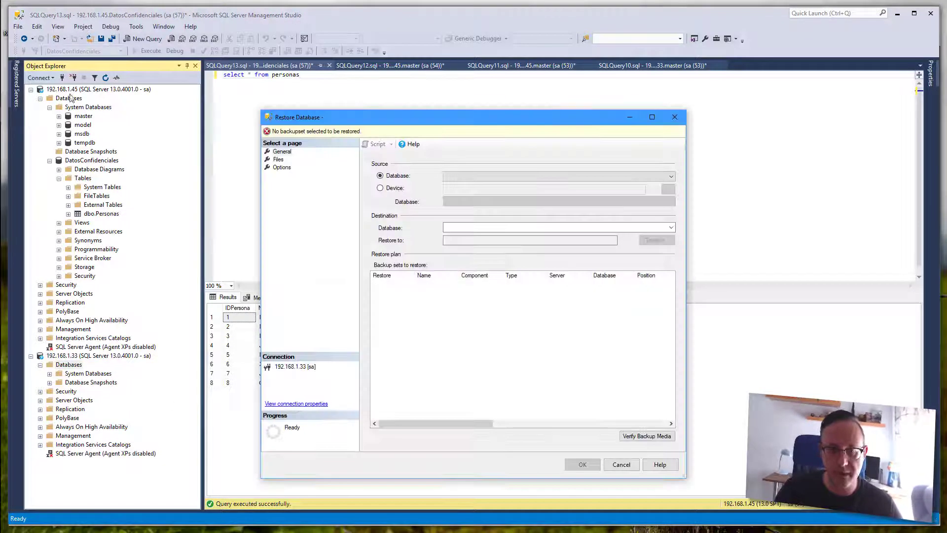
# - In the left window, browse to MSSQL13.MSSQLSERVER\MSSQL\Backup and select DatosConfidenciales_plano.bak
pyautogui.moveTo(2, 75)
pyautogui.moveTo(23, 99)
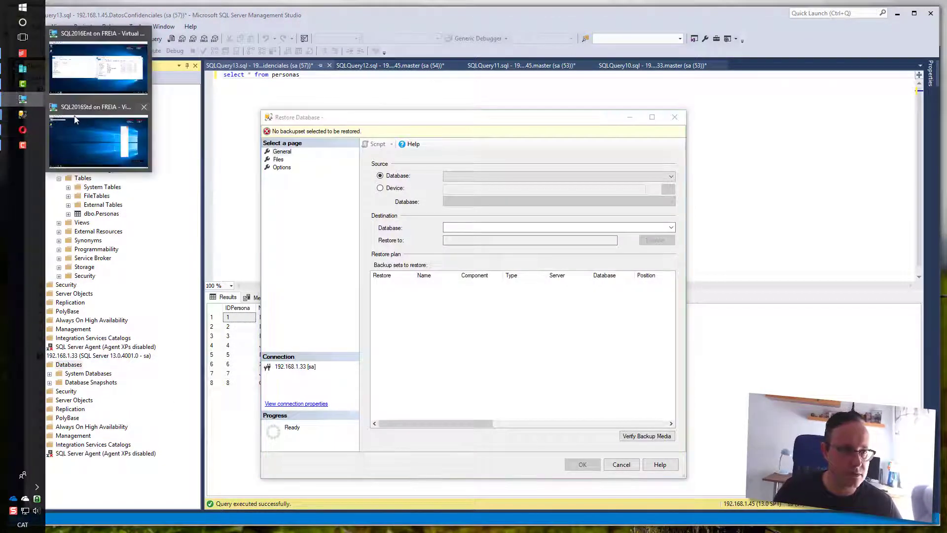
pyautogui.moveTo(88, 75)
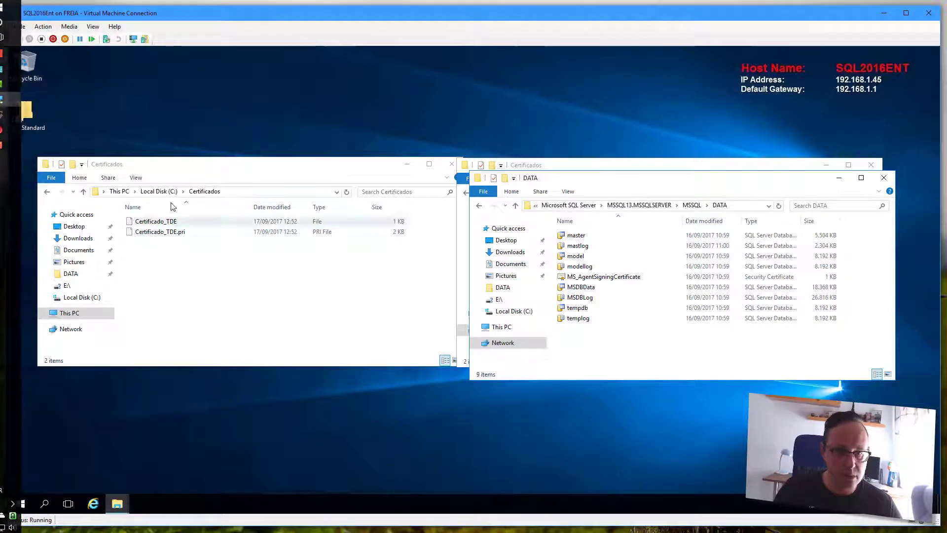
pyautogui.click(159, 192)
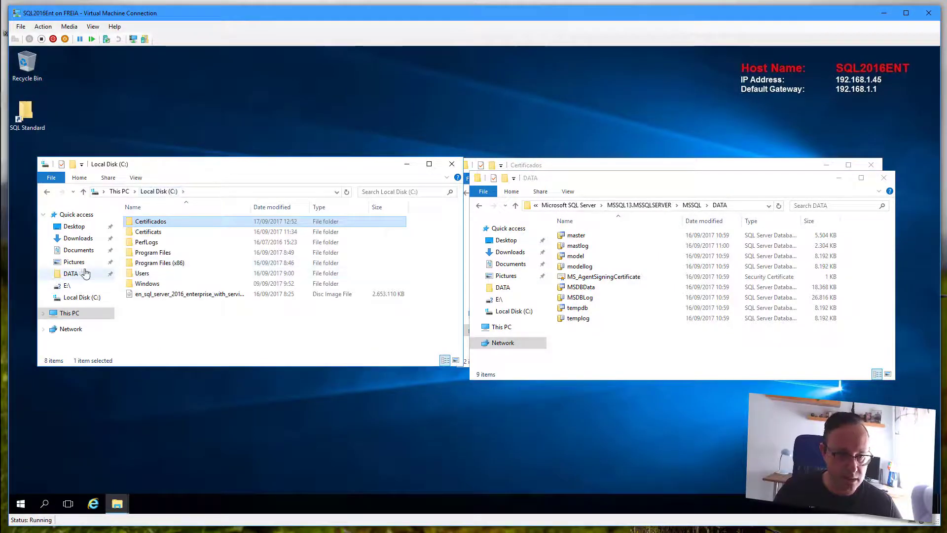
pyautogui.click(70, 273)
pyautogui.click(265, 195)
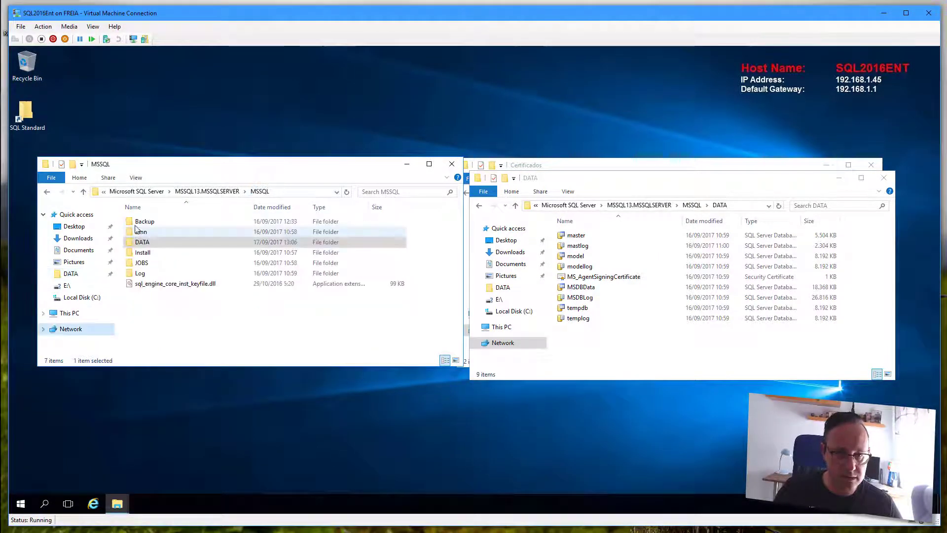
pyautogui.doubleClick(146, 221)
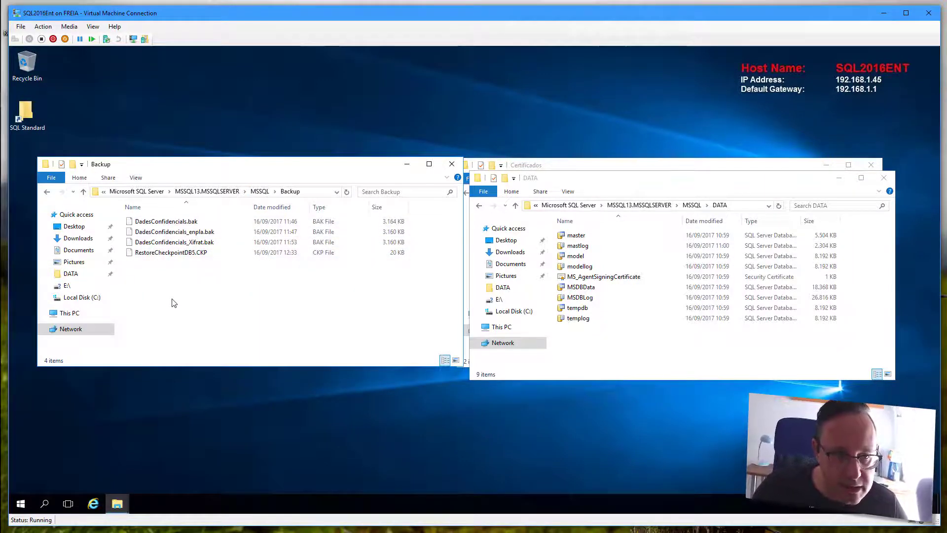
pyautogui.click(81, 297)
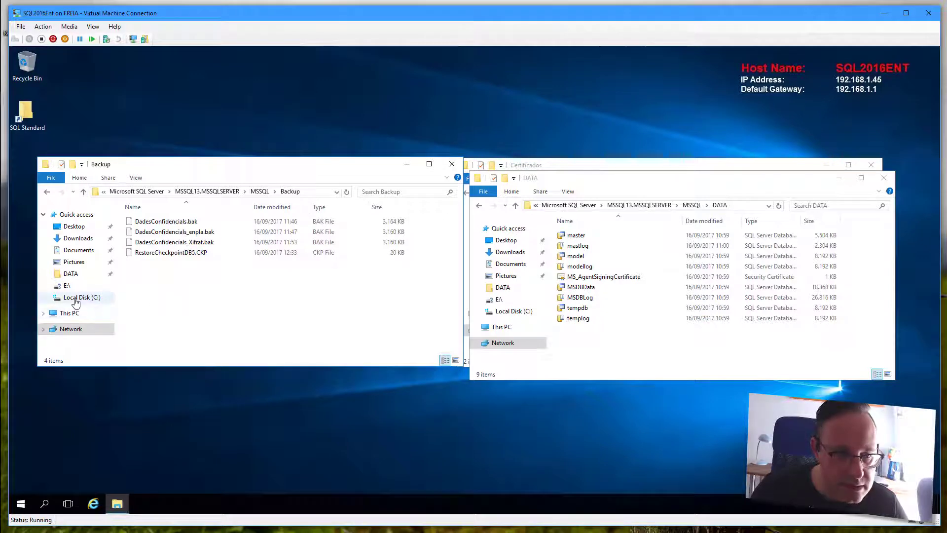
pyautogui.doubleClick(150, 252)
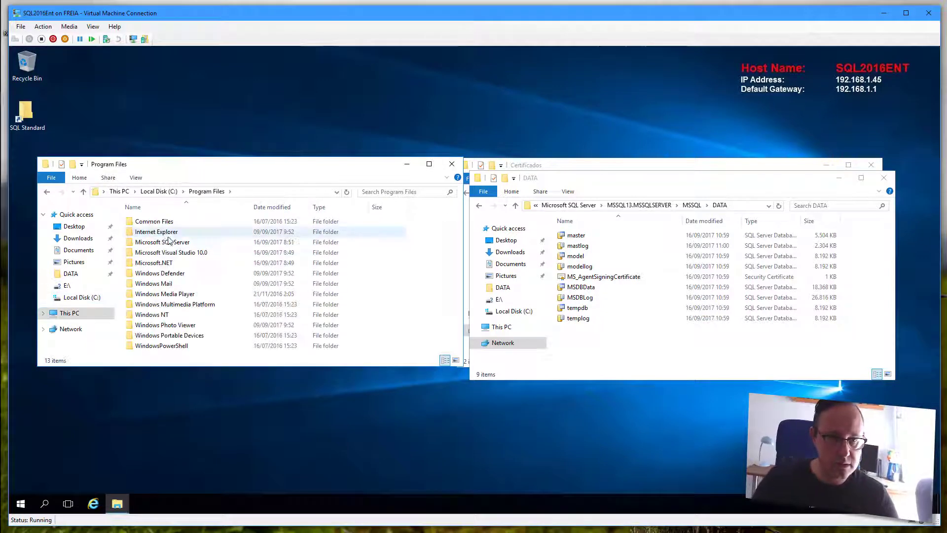
pyautogui.doubleClick(148, 242)
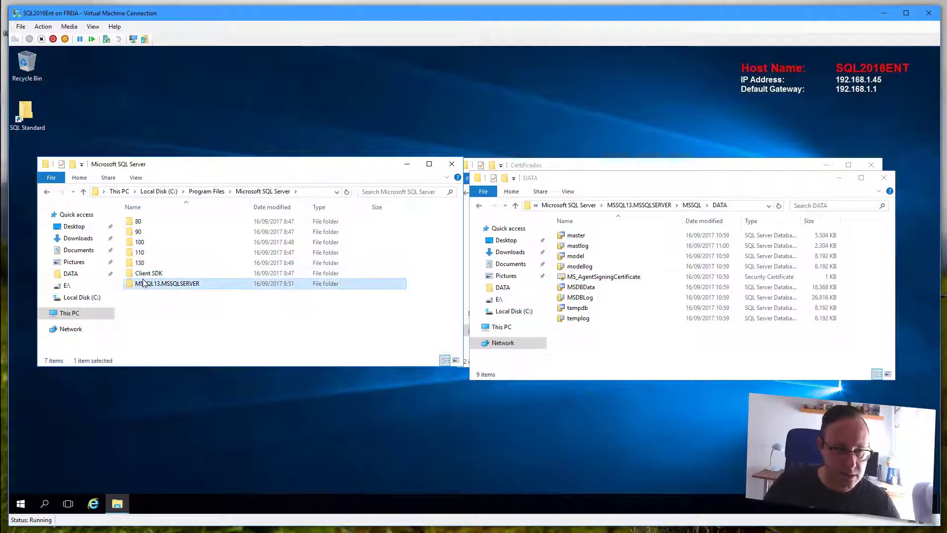
pyautogui.doubleClick(158, 284)
pyautogui.doubleClick(144, 222)
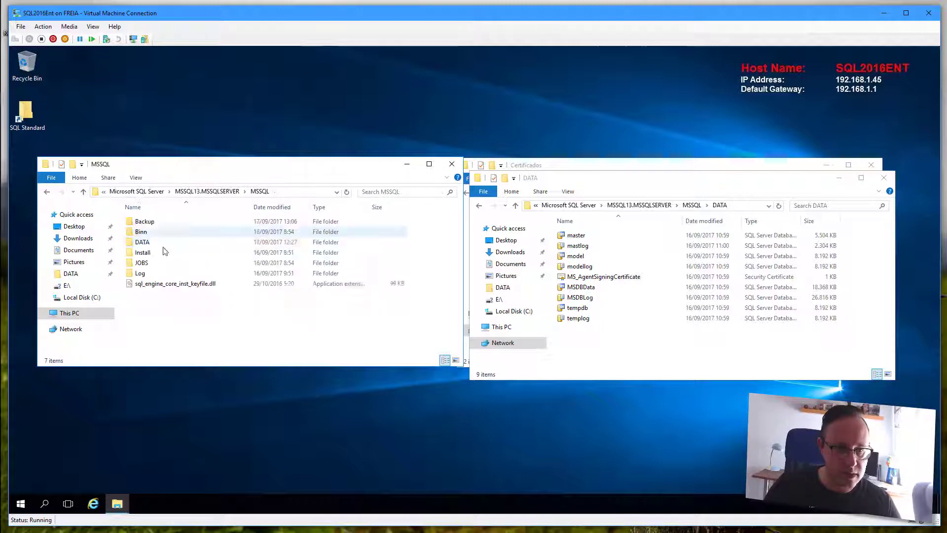
pyautogui.doubleClick(151, 223)
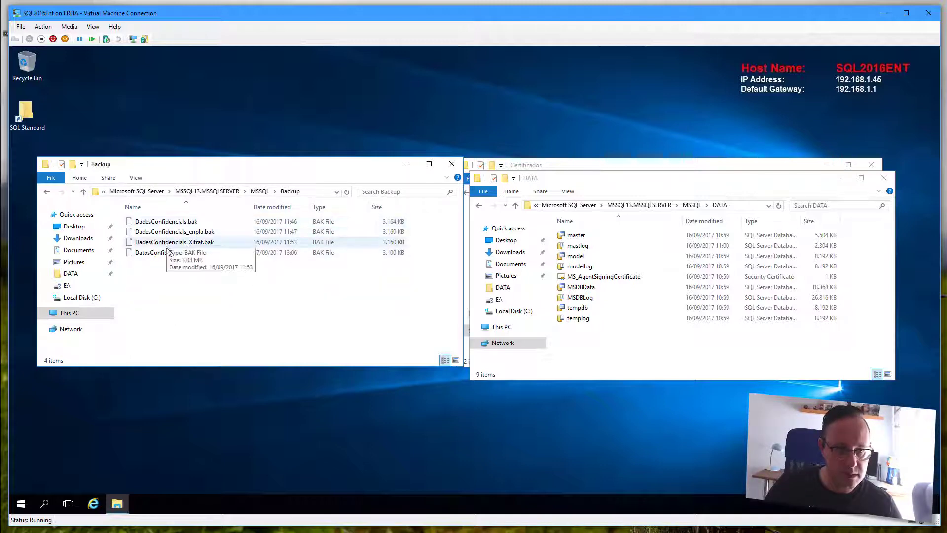
pyautogui.click(165, 253)
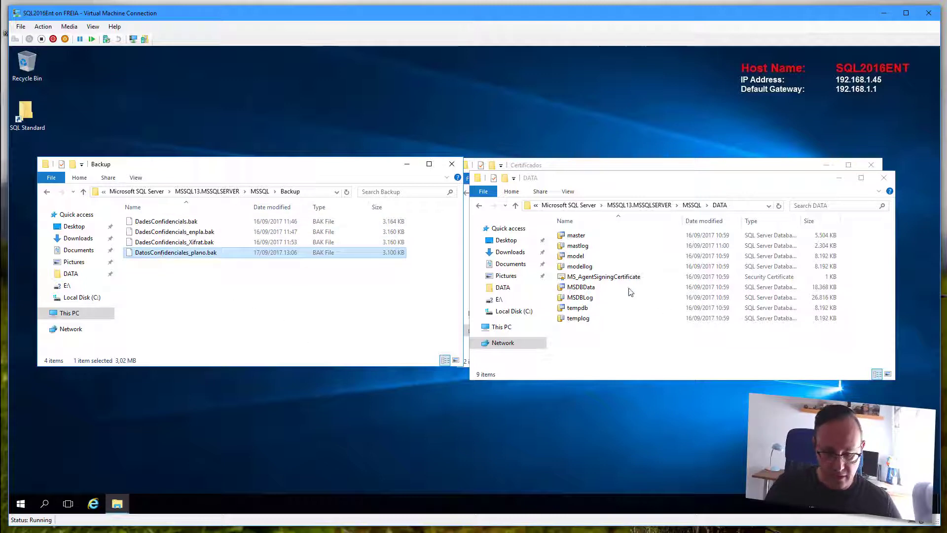
# - Delete the four old backups from the other server's Backup folder and paste DatosConfidenciales_plano.bak there
pyautogui.click(692, 206)
pyautogui.click(578, 237)
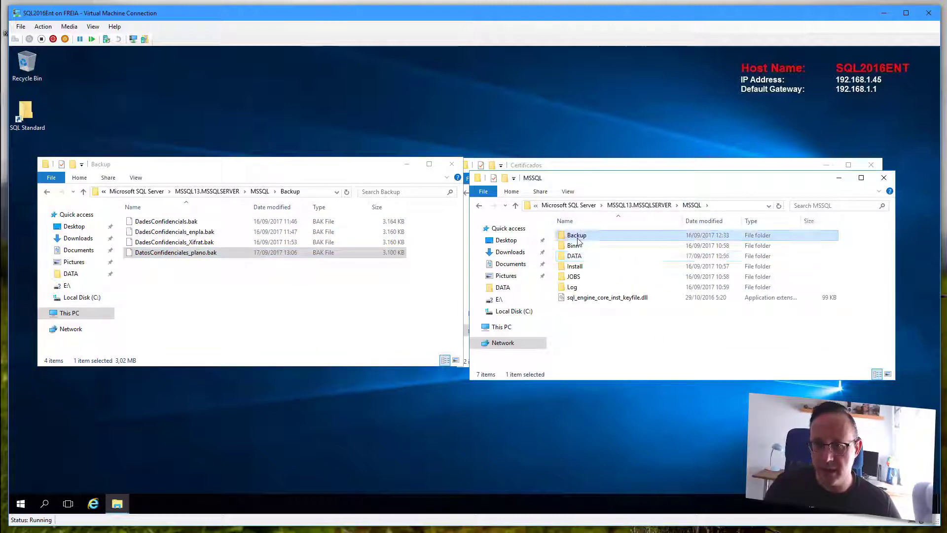
pyautogui.doubleClick(577, 236)
pyautogui.moveTo(653, 309); pyautogui.dragTo(595, 220)
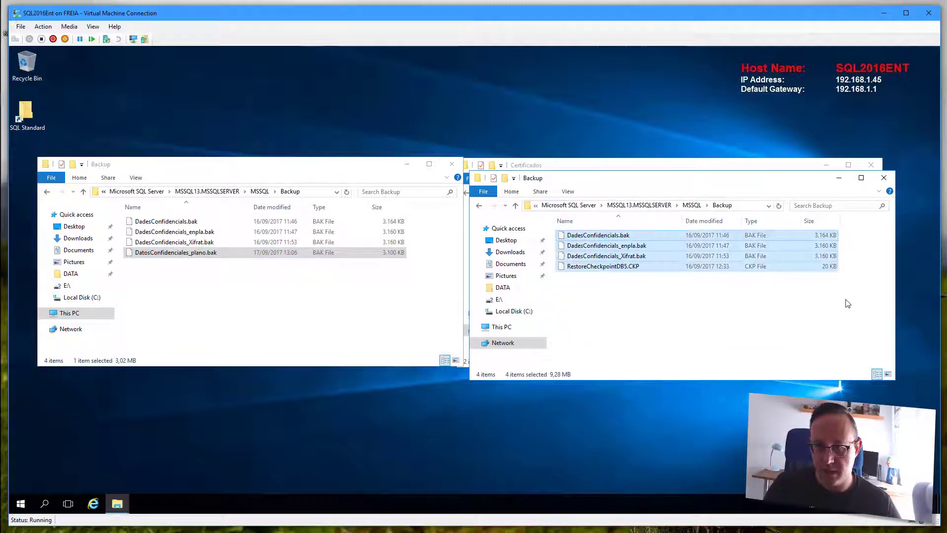
pyautogui.press('Delete')
pyautogui.press('Return')
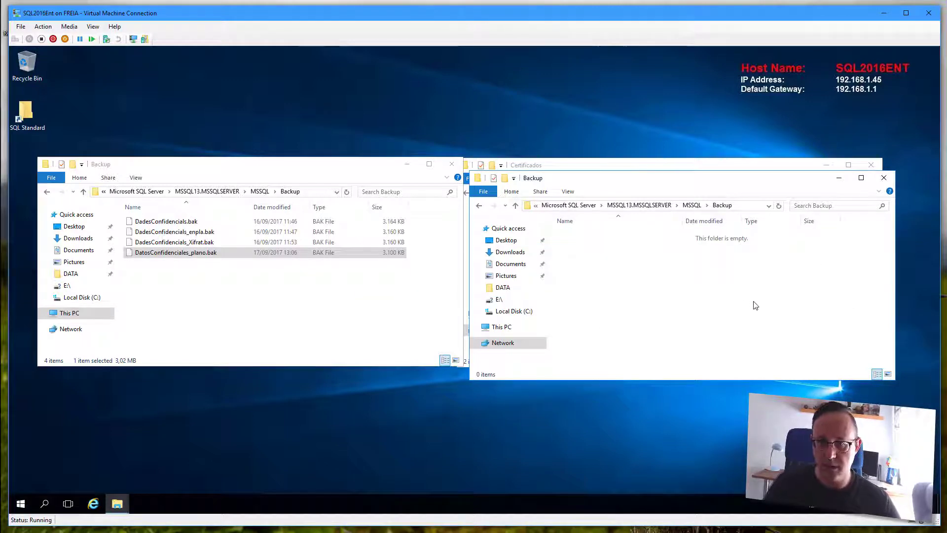
pyautogui.hotkey('ctrl', 'v')
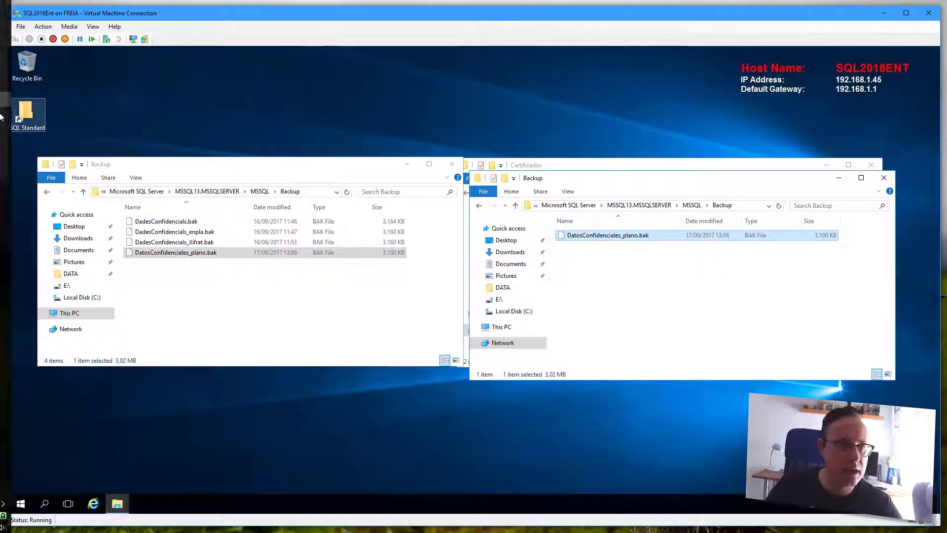
pyautogui.moveTo(24, 119)
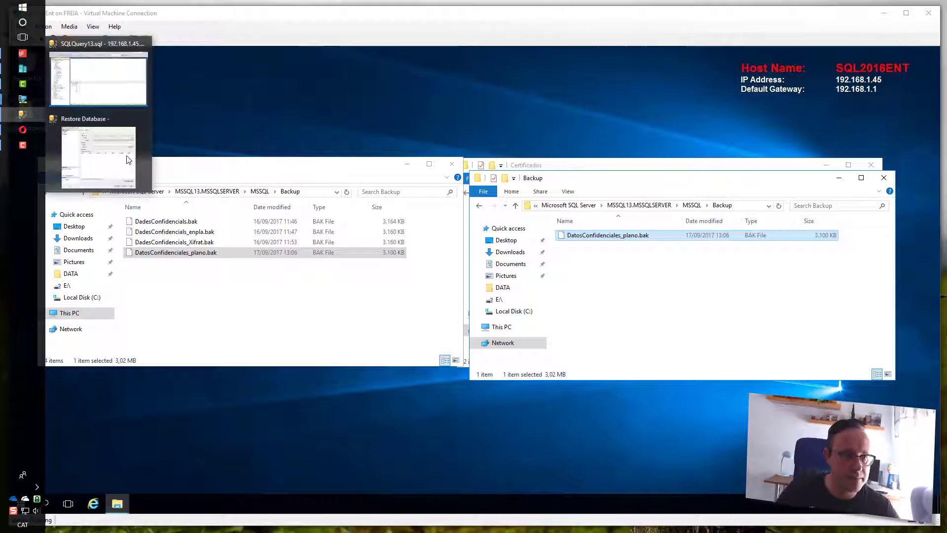
# - Set the restore source to the device file DatosConfidenciales_plano.bak
pyautogui.click(94, 141)
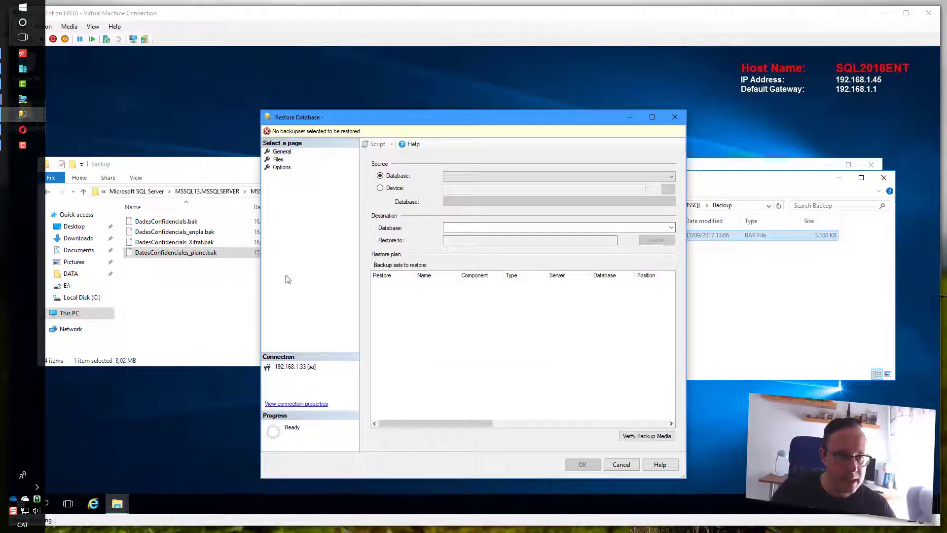
pyautogui.click(659, 177)
pyautogui.click(398, 188)
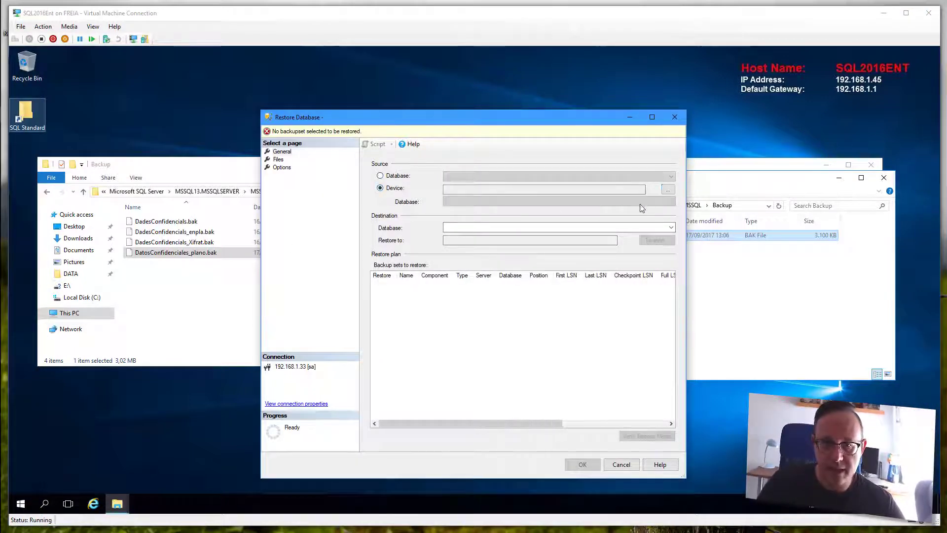
pyautogui.click(668, 190)
pyautogui.click(548, 272)
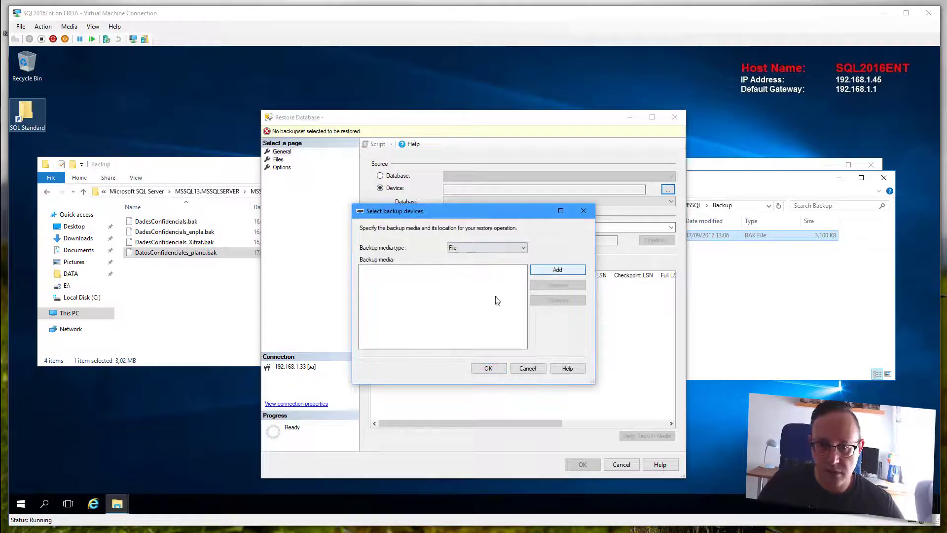
pyautogui.click(501, 219)
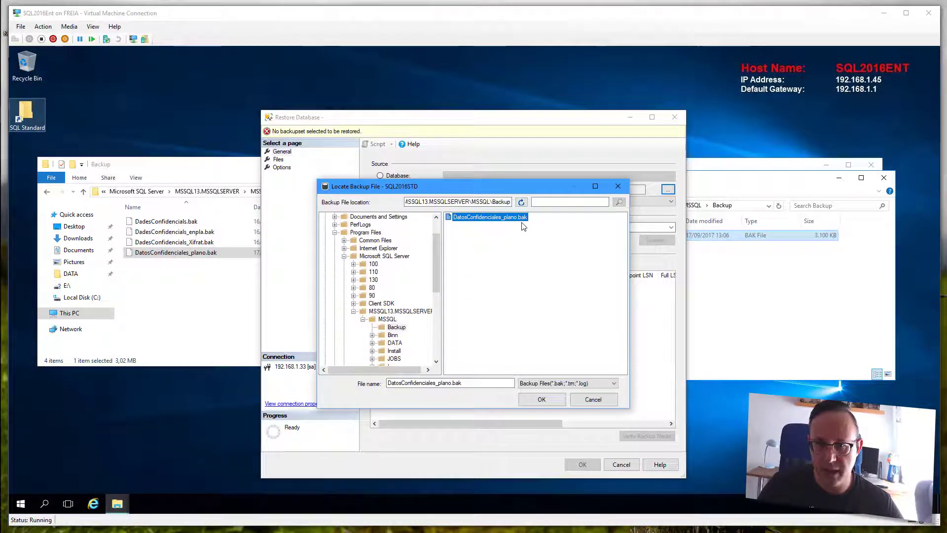
pyautogui.click(542, 399)
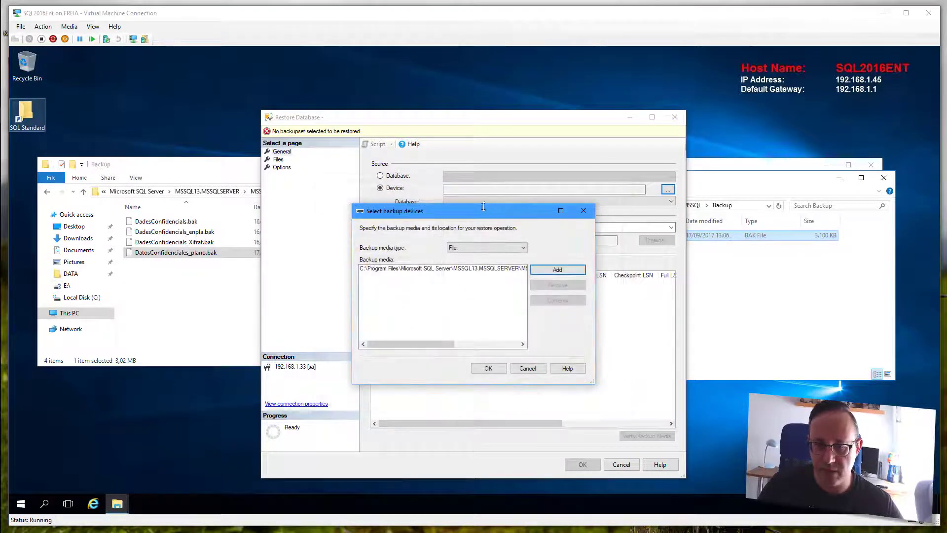
pyautogui.click(488, 368)
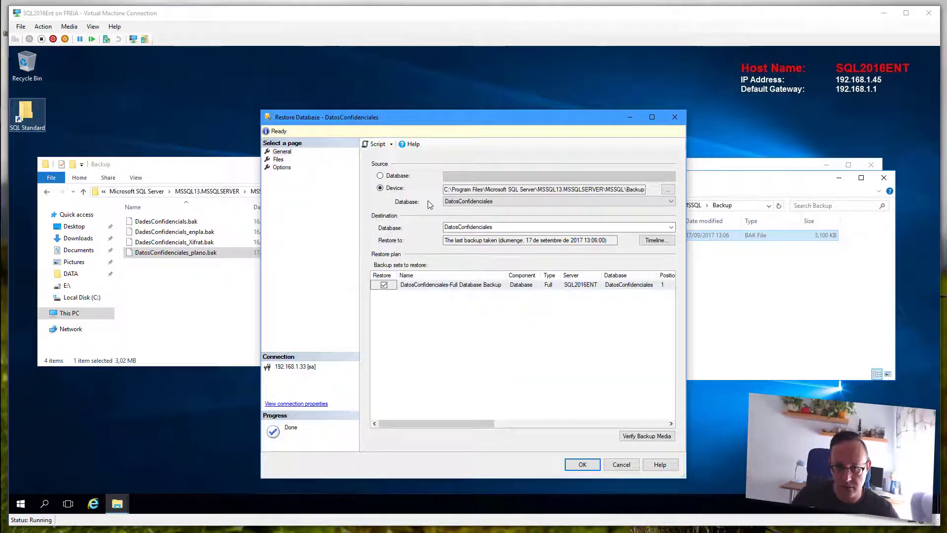
# - Keep DatosConfidenciales as destination, review timeline, Files and Options pages, then run the restore
pyautogui.doubleClick(500, 227)
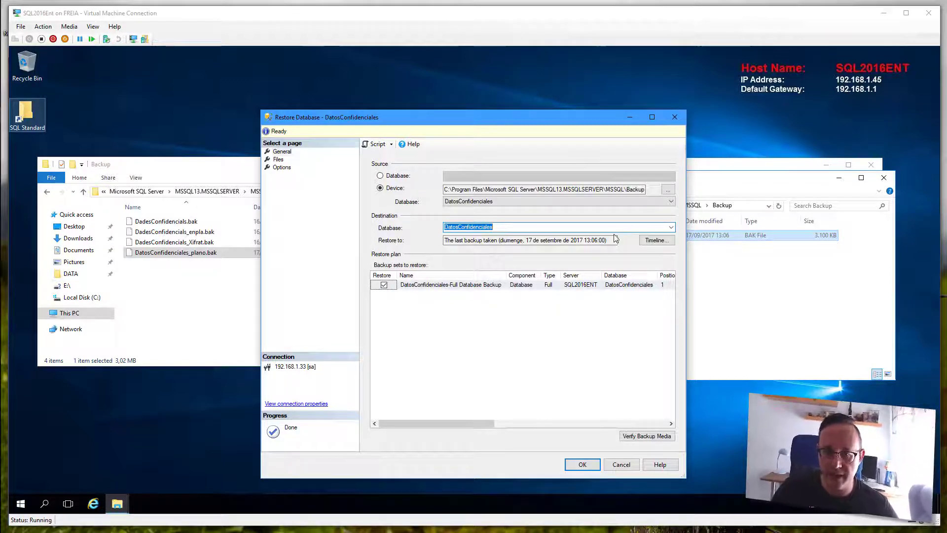
pyautogui.click(671, 227)
pyautogui.click(674, 229)
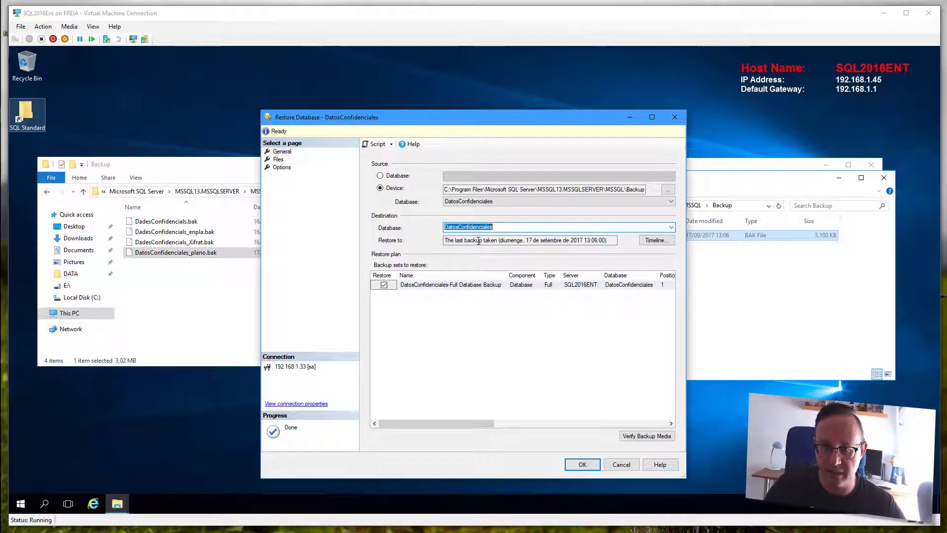
pyautogui.click(656, 241)
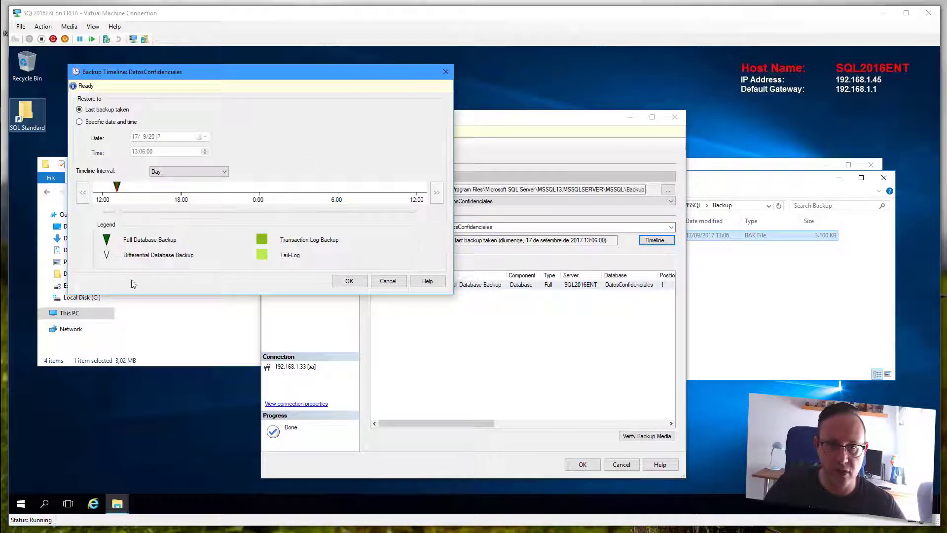
pyautogui.click(387, 282)
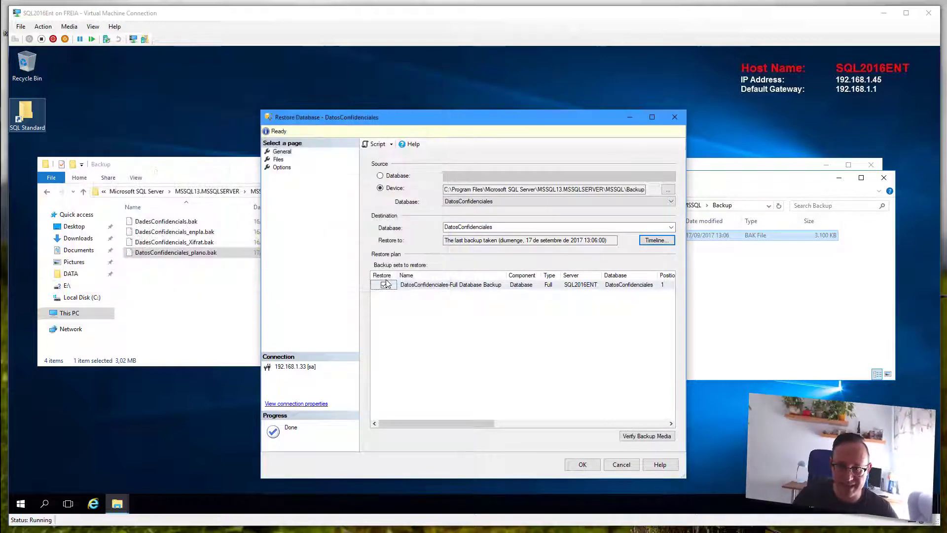
pyautogui.click(279, 158)
pyautogui.click(282, 167)
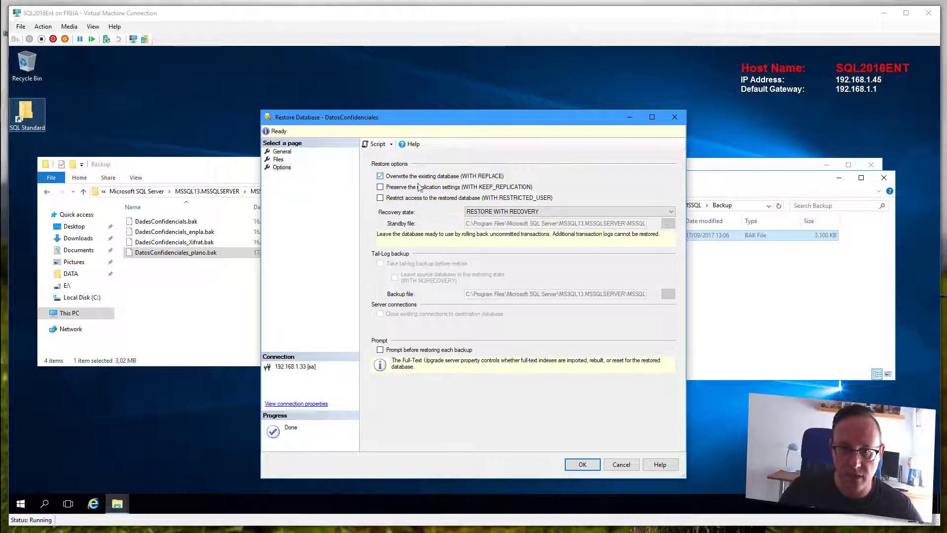
pyautogui.click(285, 152)
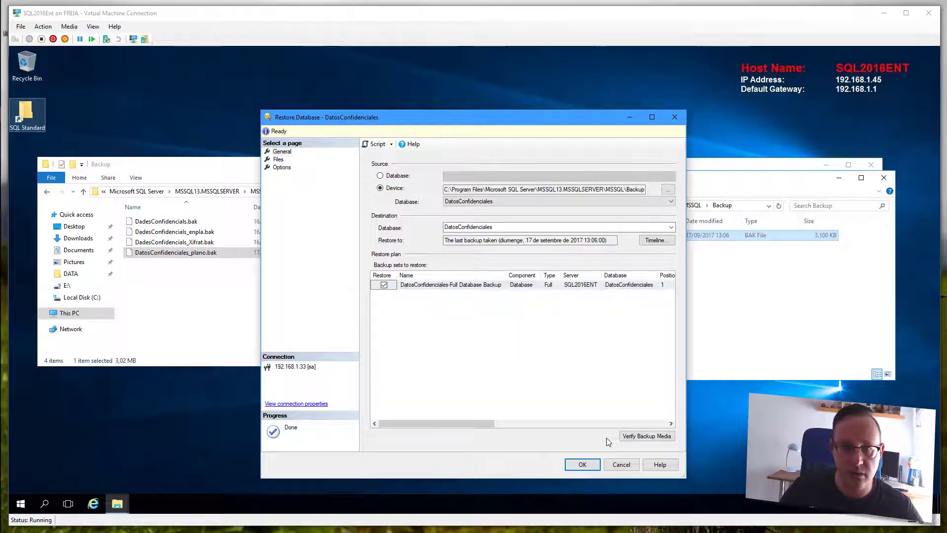
pyautogui.click(590, 467)
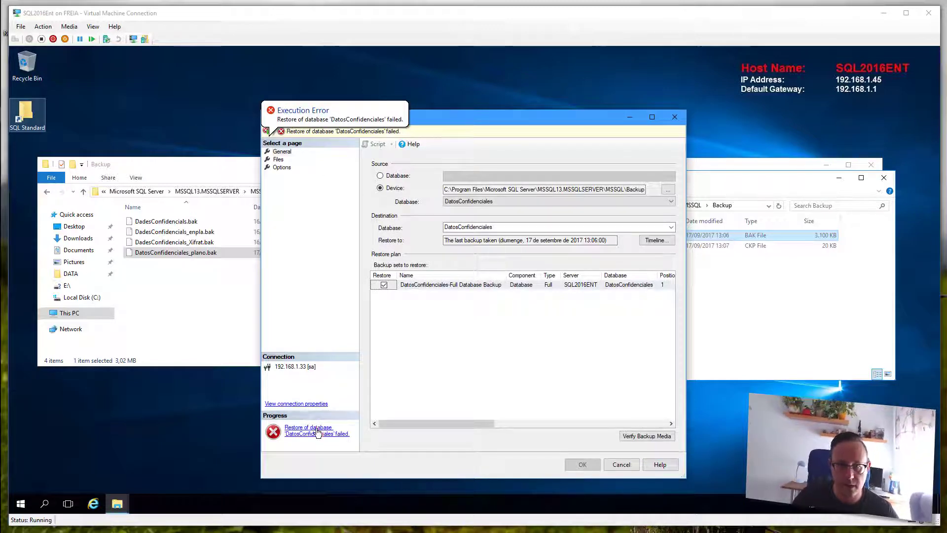
# - Read the Error 933 details on unsupported edition features, then cancel the Restore Database dialog
pyautogui.click(296, 131)
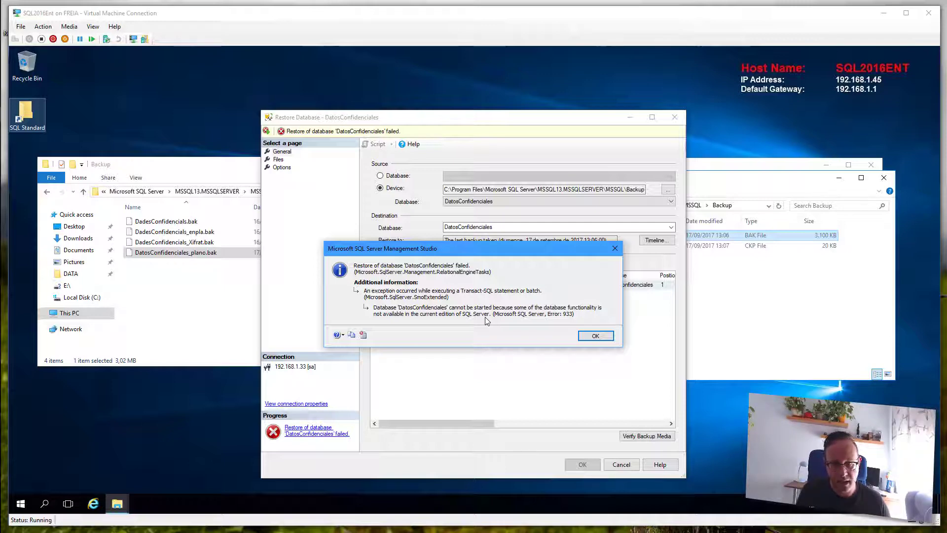
pyautogui.click(594, 335)
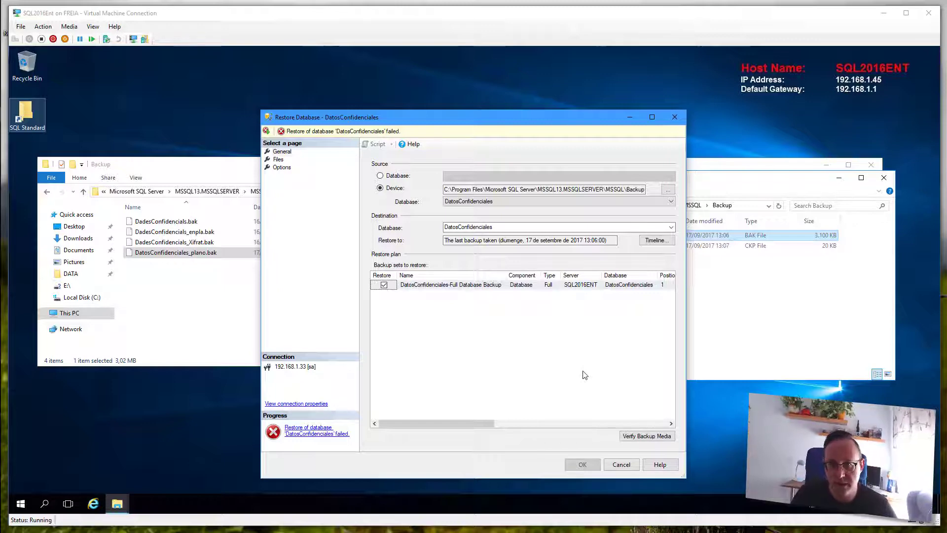
pyautogui.click(622, 465)
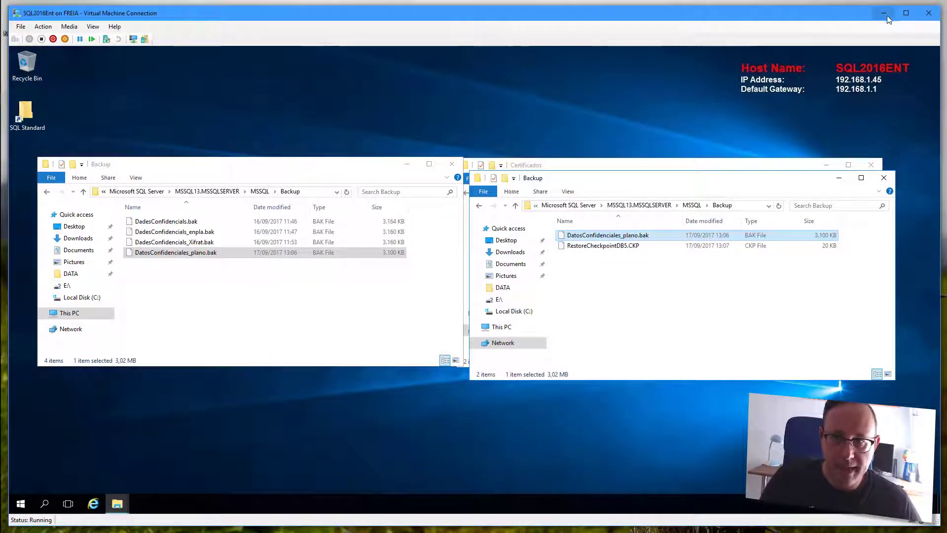
# - Start a new backup of the DatosConfidenciales database
pyautogui.click(24, 117)
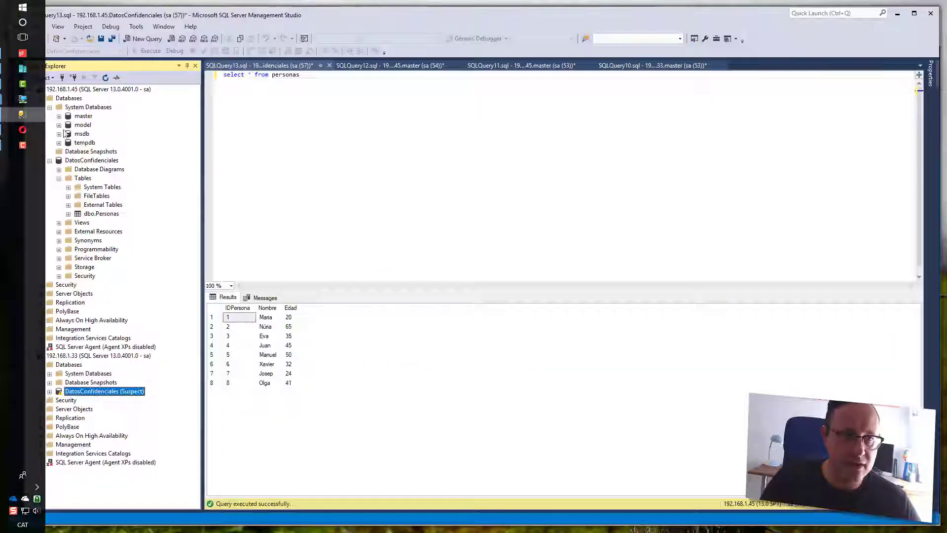
pyautogui.rightClick(85, 162)
pyautogui.moveTo(127, 203)
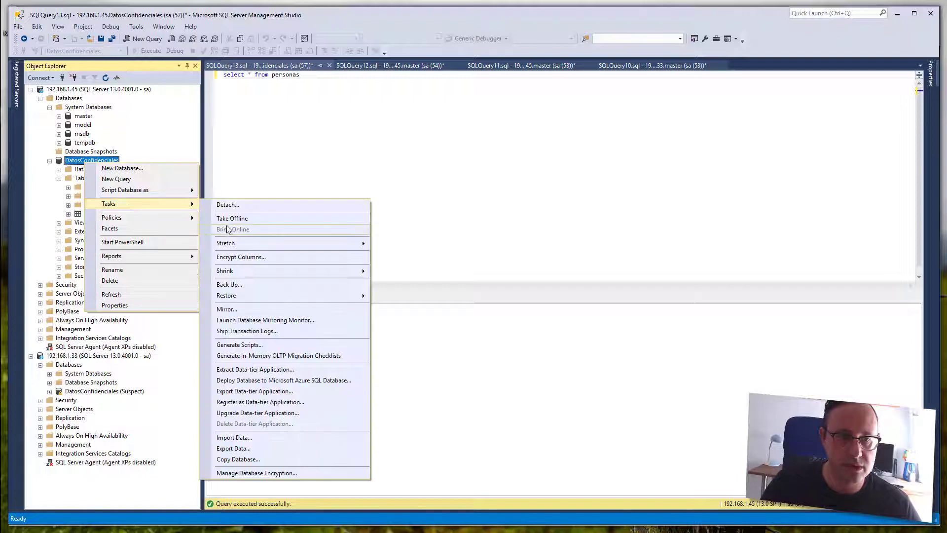
pyautogui.click(236, 284)
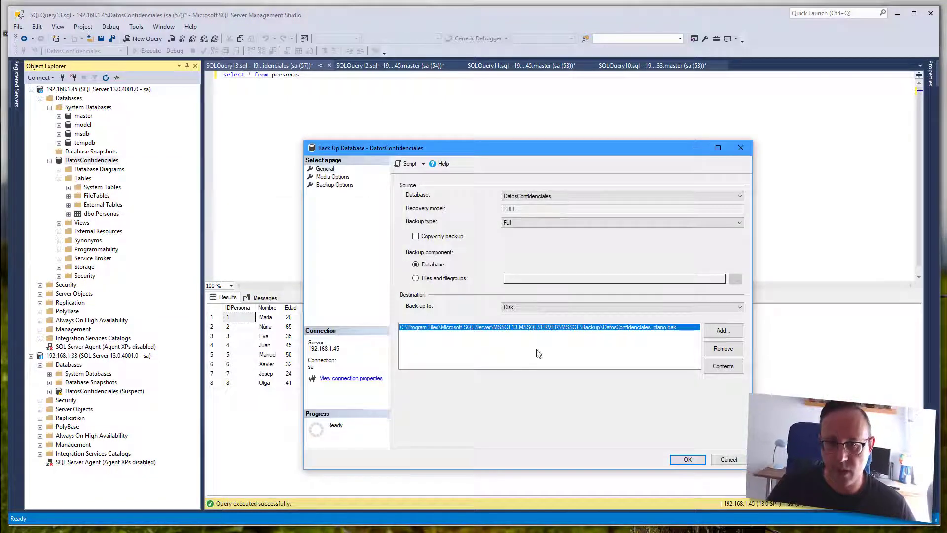
# - Replace the backup destination with DatosConfidenciales_cifrados.bak in the Backup folder
pyautogui.click(724, 349)
pyautogui.click(726, 332)
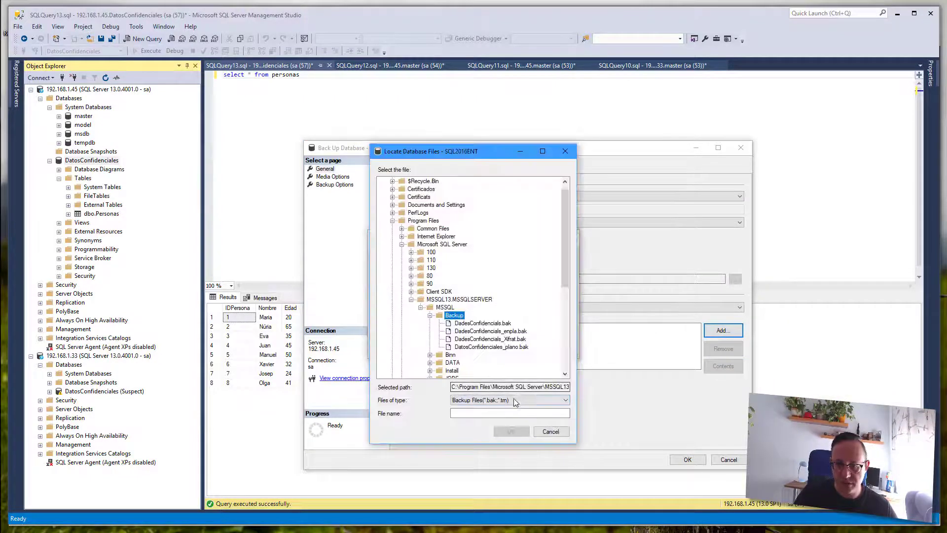
pyautogui.click(485, 413)
pyautogui.write('DatosConfiden')
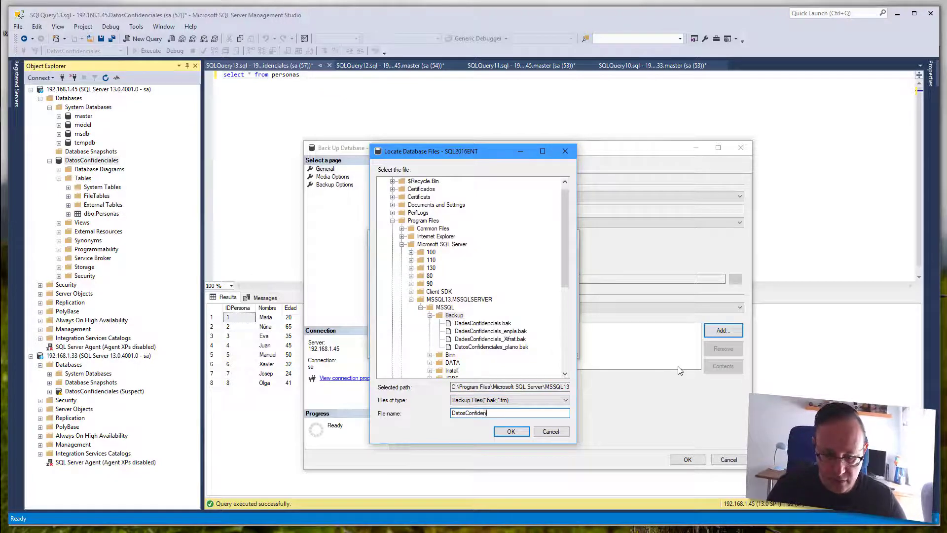
pyautogui.write('ciales_xifrados.bak')
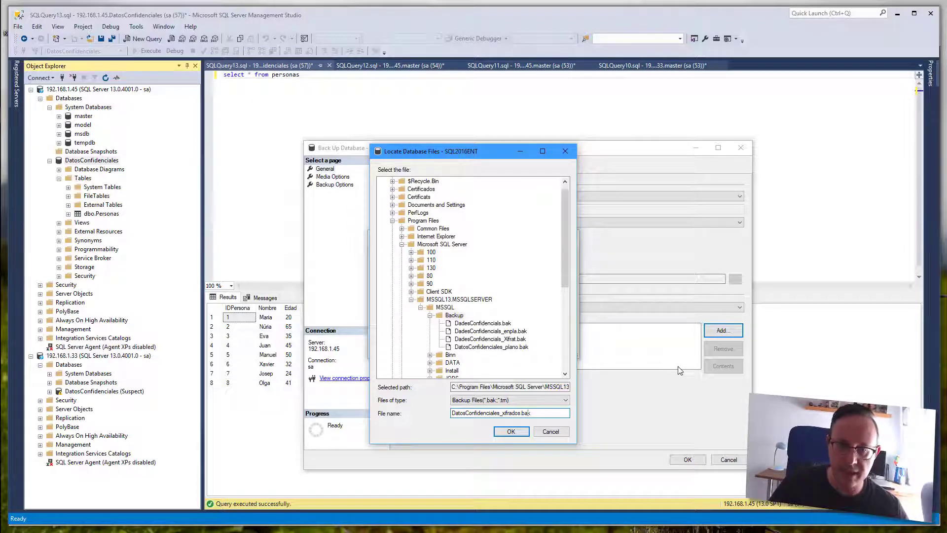
pyautogui.press('Left')
pyautogui.press('Left')
pyautogui.press('Left')
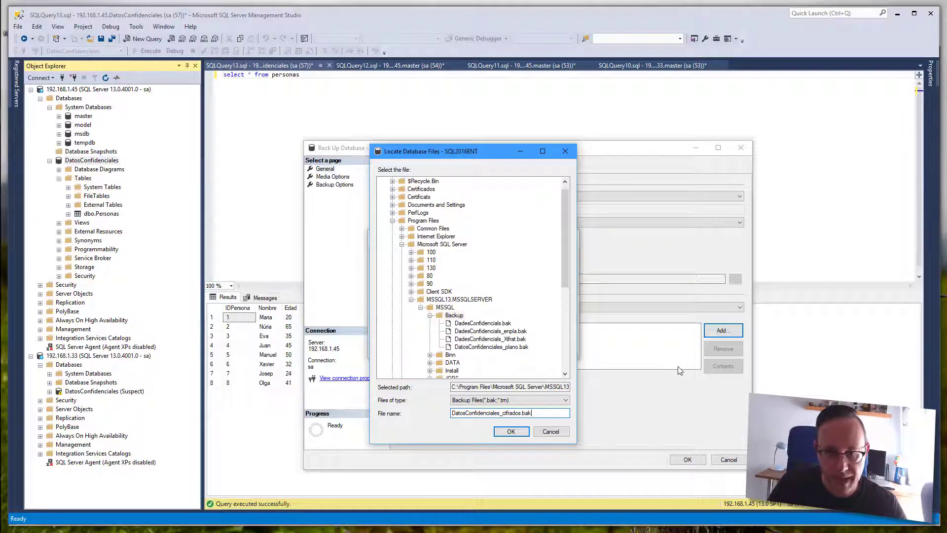
pyautogui.click(511, 433)
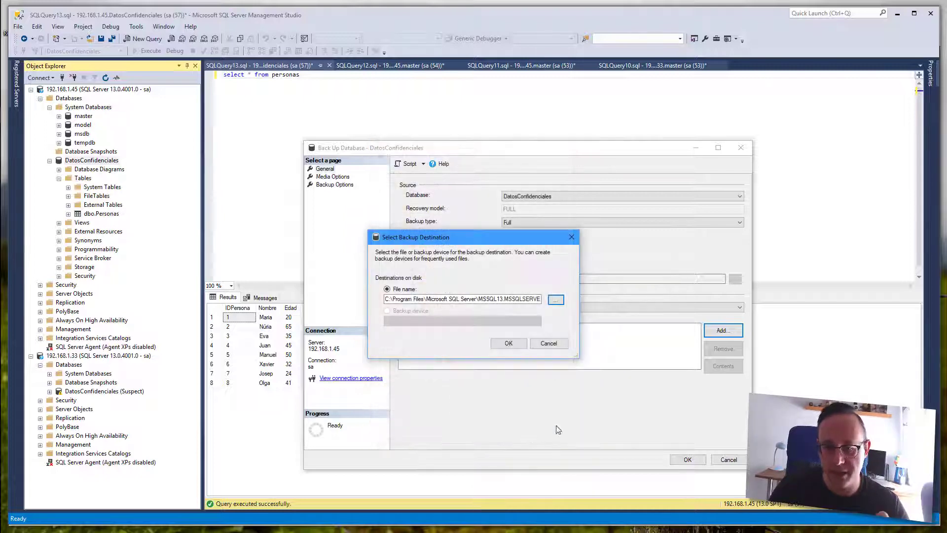
pyautogui.click(509, 344)
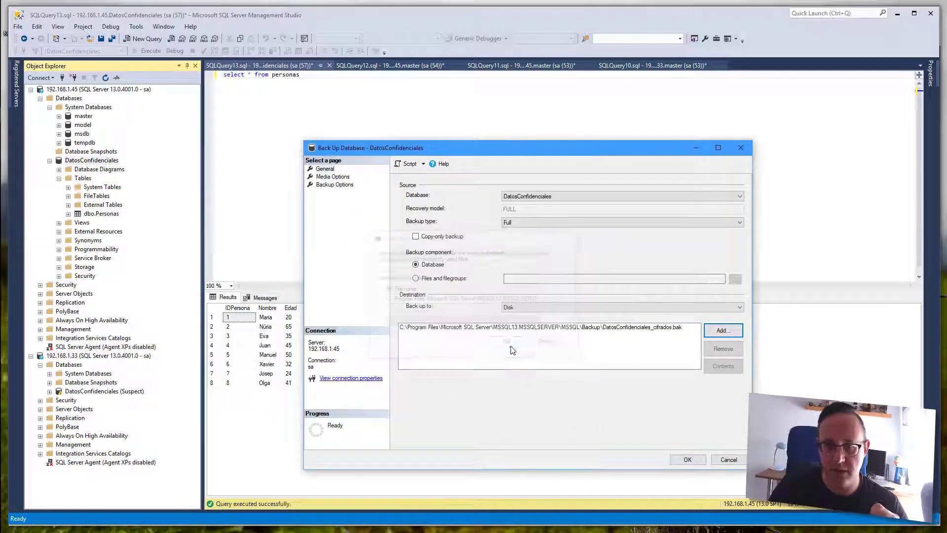
# - Write to a new media set named 'DatosConfidenciales Cifrados' with verify and checksum enabled
pyautogui.click(333, 177)
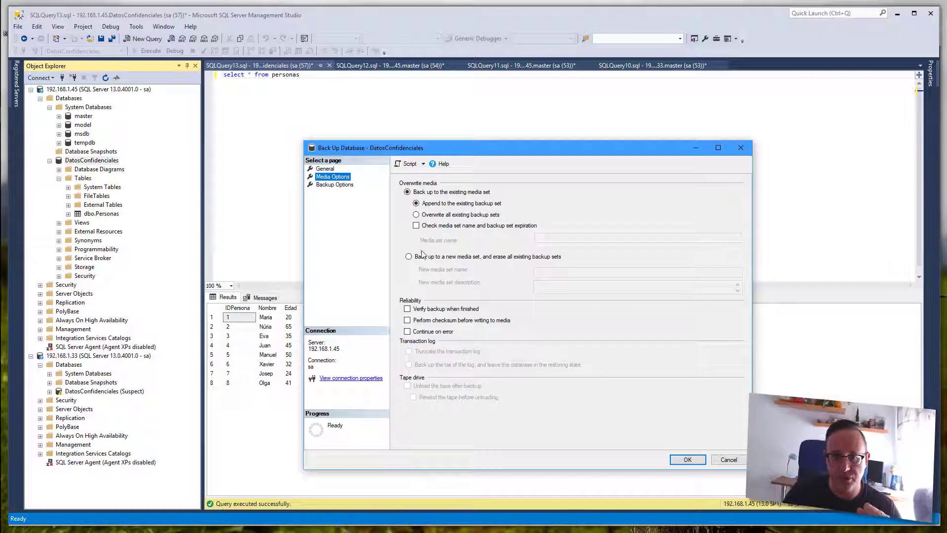
pyautogui.click(410, 257)
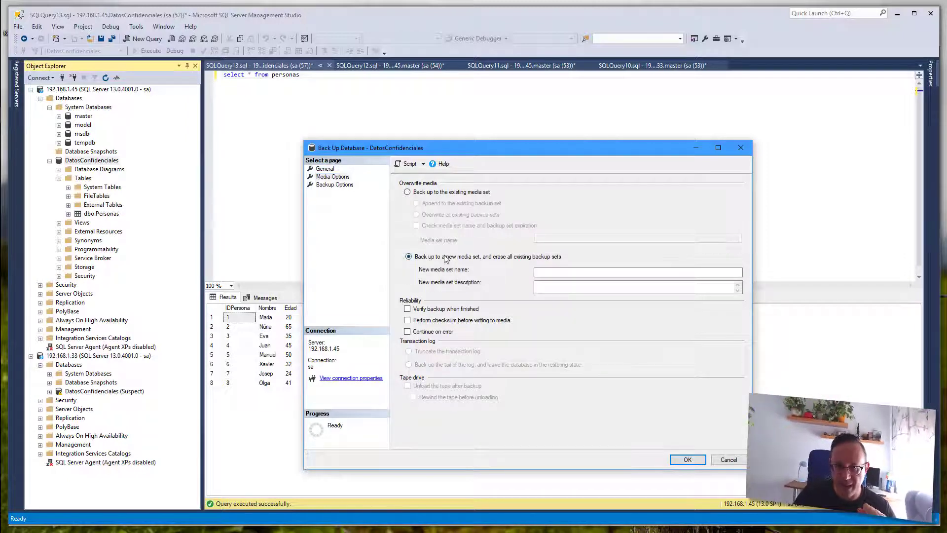
pyautogui.click(547, 273)
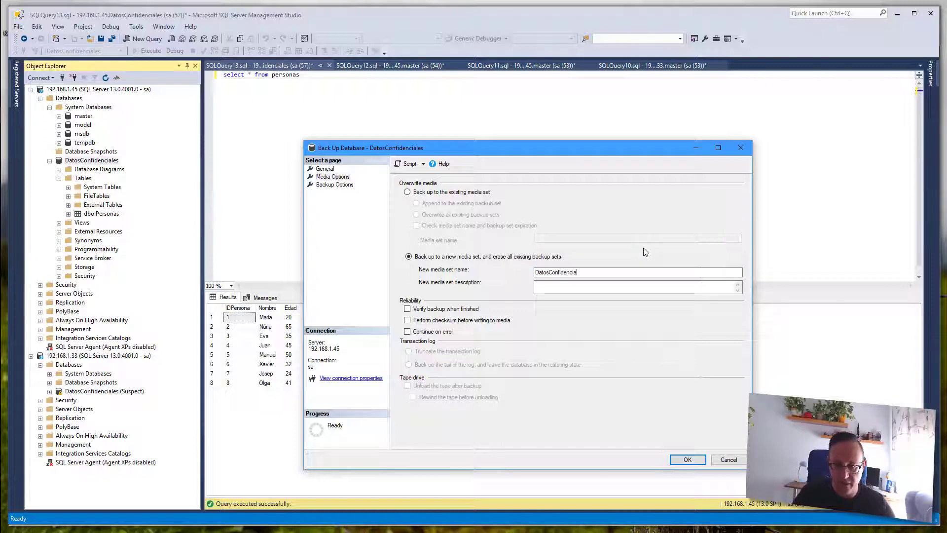
pyautogui.write('DatosConfidenciales Cifgrados')
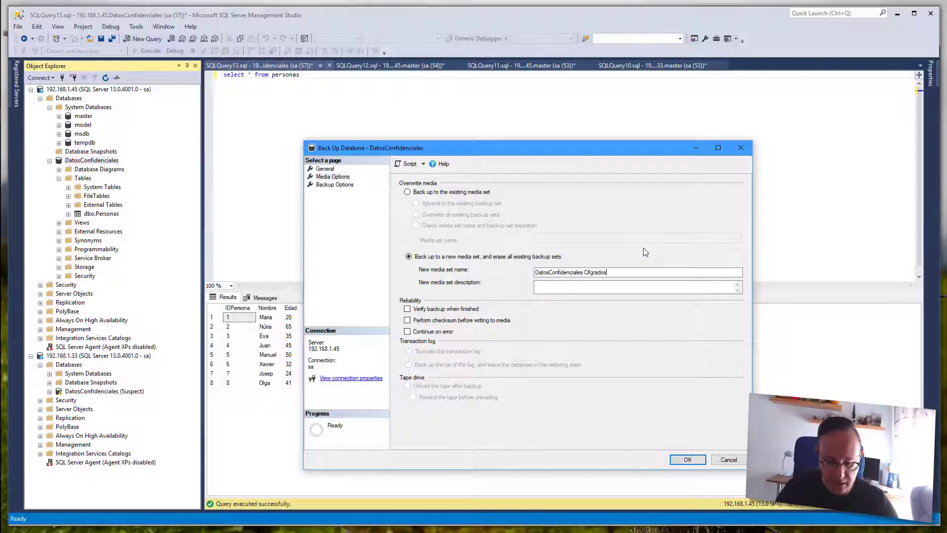
pyautogui.press('Left')
pyautogui.press('Left')
pyautogui.press('Left')
pyautogui.press('Left')
pyautogui.press('Left')
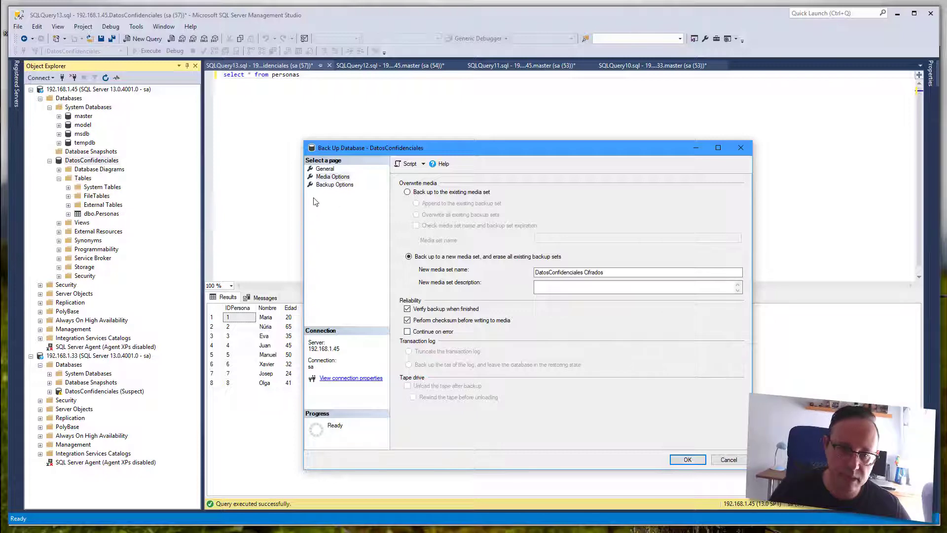
pyautogui.click(327, 185)
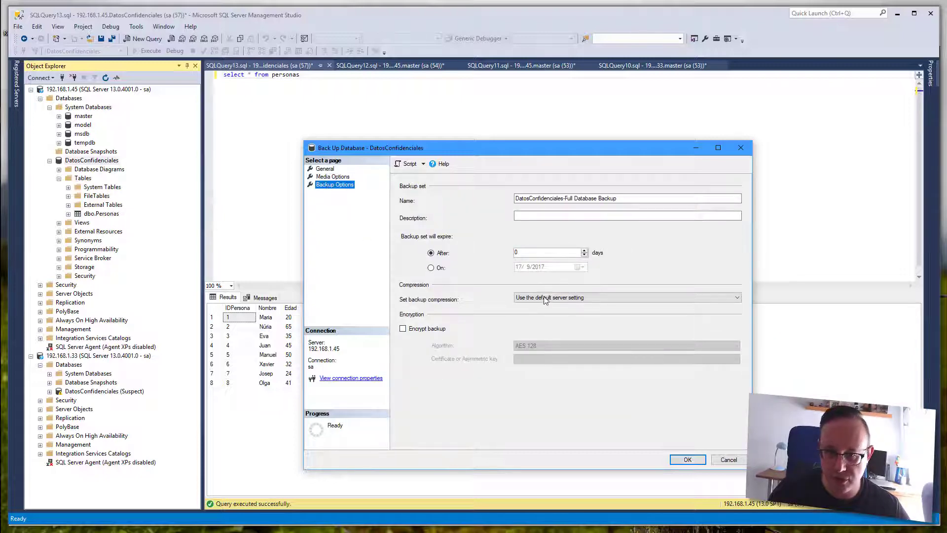
# - Compress the backup, encrypt it with AES 256 using Certificado_para_TDE, and run it
pyautogui.click(545, 299)
pyautogui.click(544, 307)
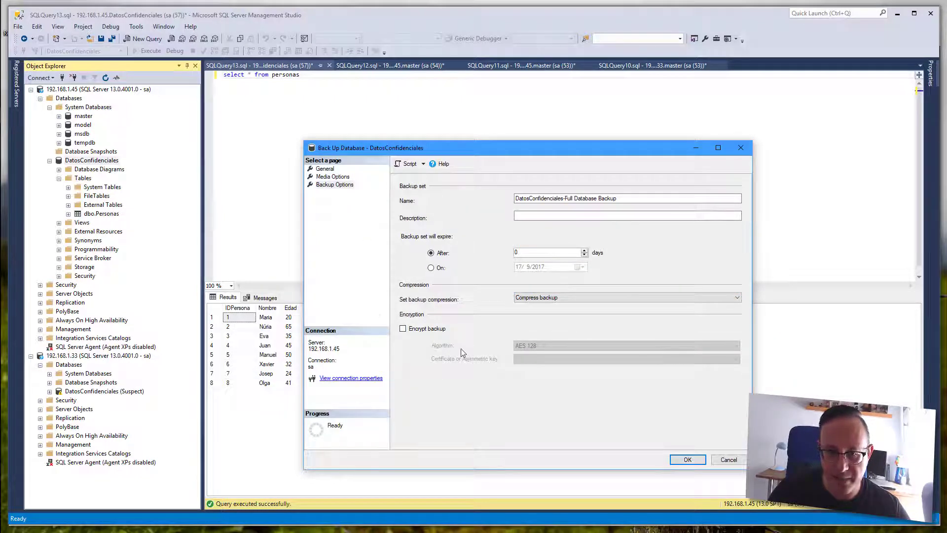
pyautogui.click(410, 330)
pyautogui.click(535, 346)
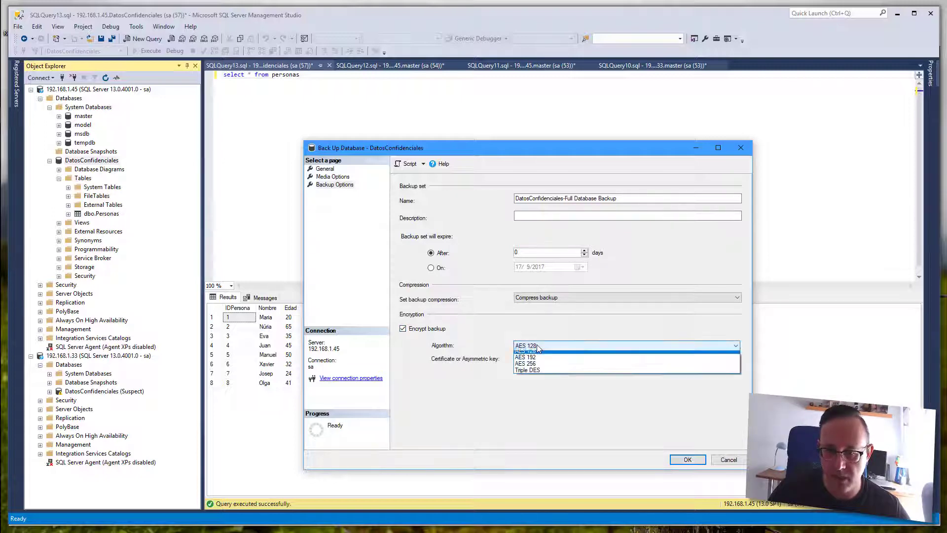
pyautogui.click(541, 368)
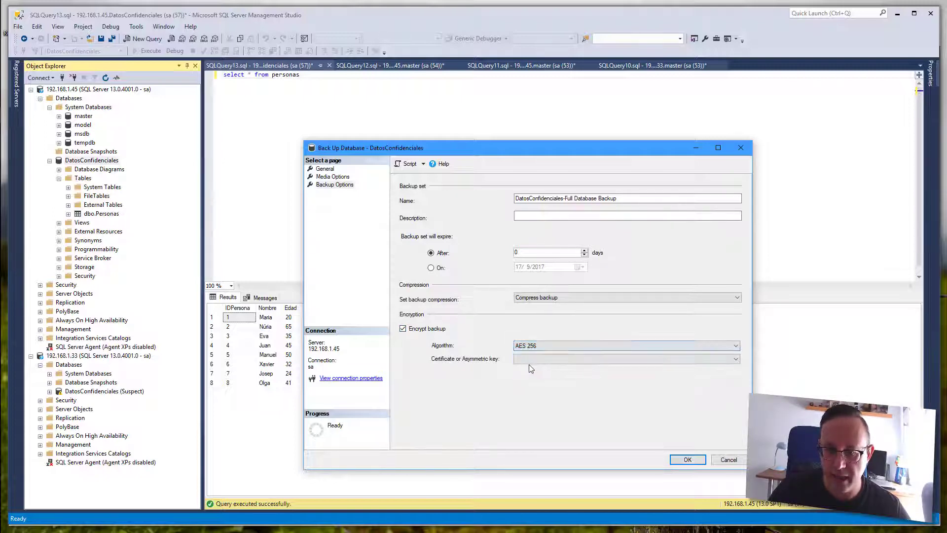
pyautogui.click(545, 360)
pyautogui.click(543, 369)
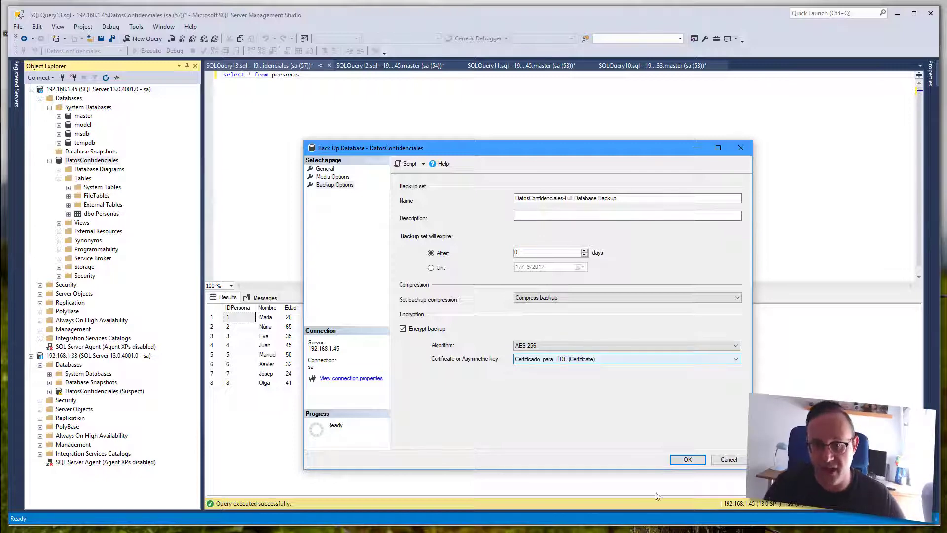
pyautogui.click(702, 462)
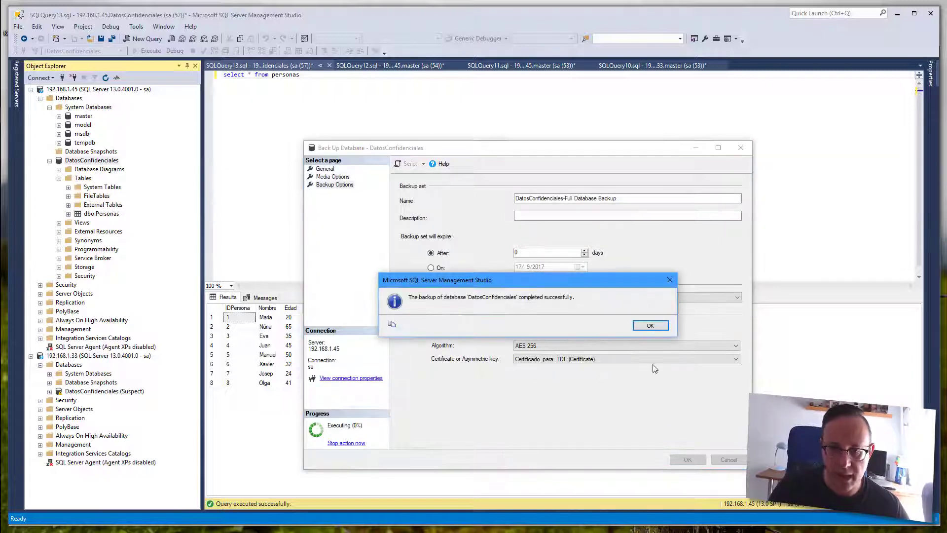
pyautogui.click(650, 325)
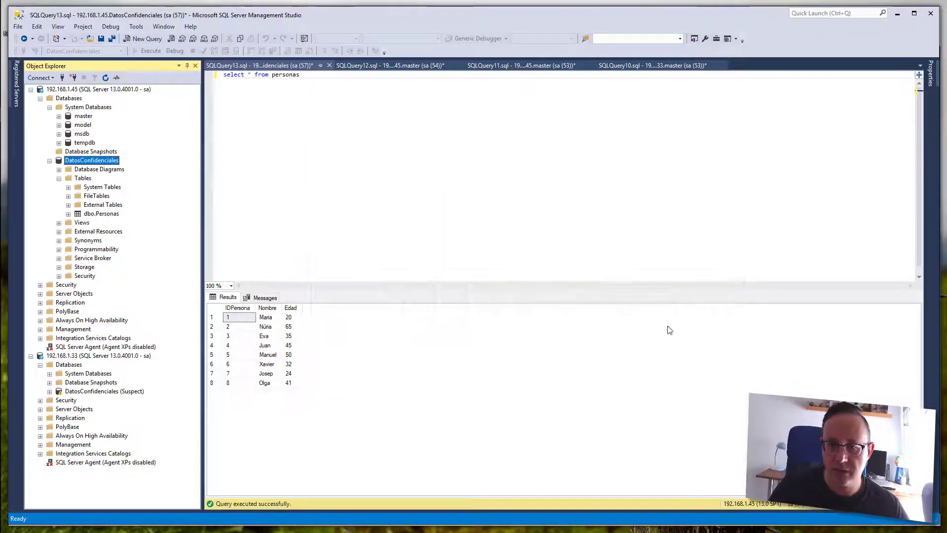
# - Copy DatosConfidenciales_cifrados.bak into the SQL Standard server's Backup folder, then bring Management Studio back
pyautogui.click(896, 15)
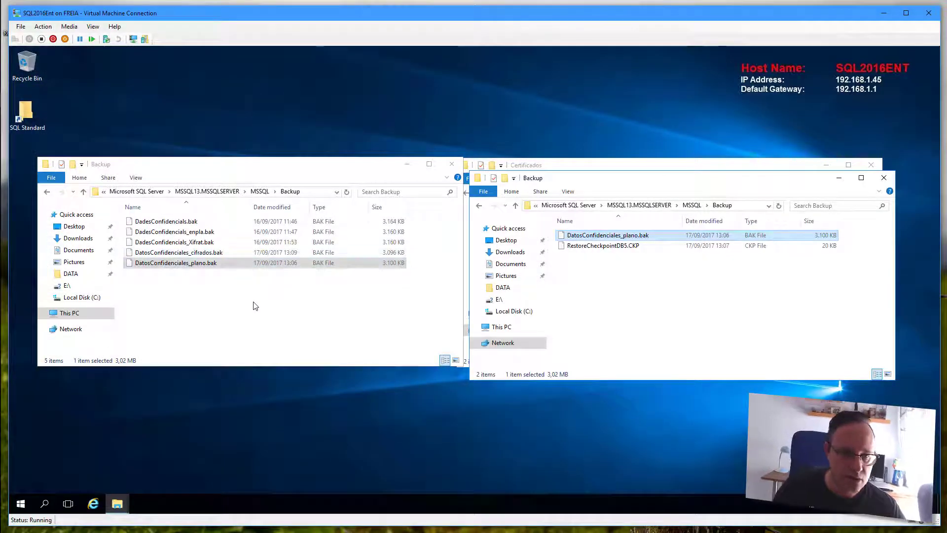
pyautogui.click(256, 306)
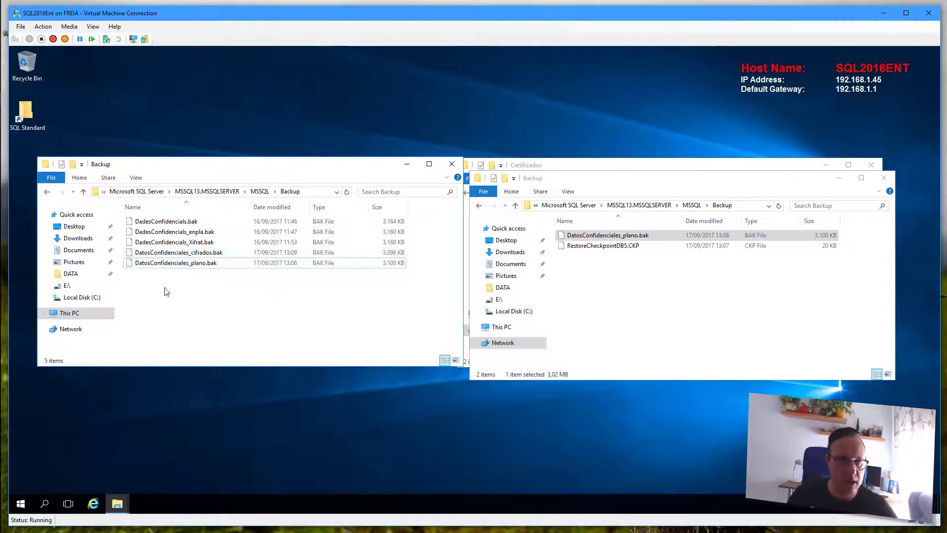
pyautogui.moveTo(205, 253); pyautogui.dragTo(716, 323)
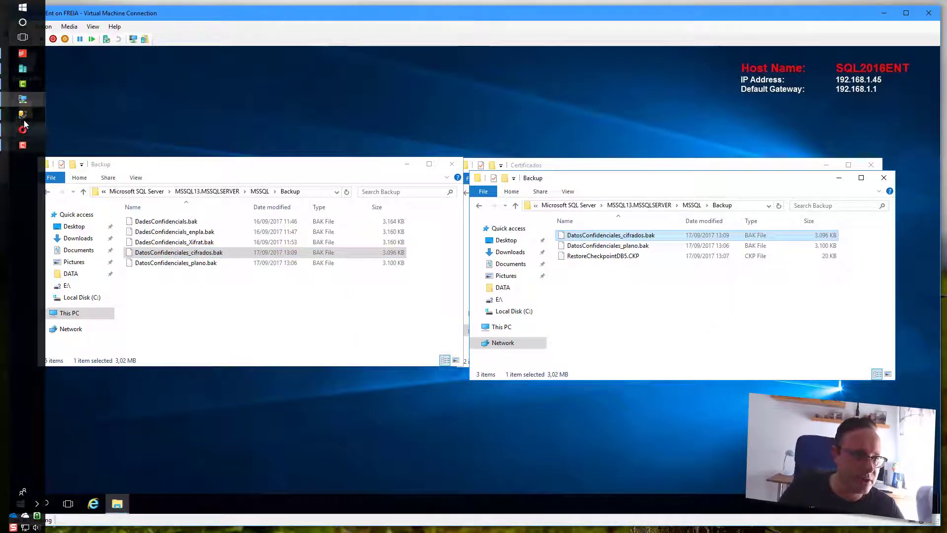
pyautogui.click(24, 115)
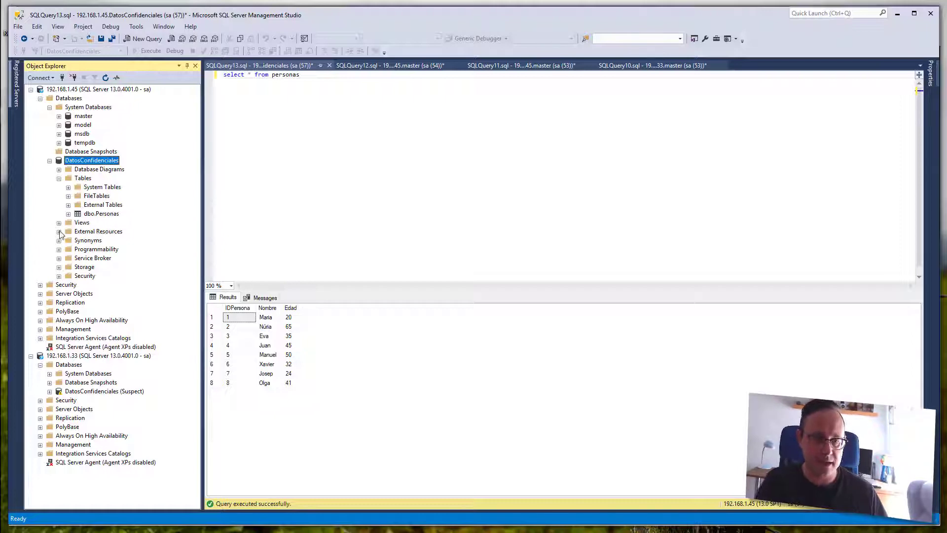
# - Start a device restore on 192.168.1.33 with DatosConfidenciales_cifrados.bak as the backup media
pyautogui.rightClick(69, 365)
pyautogui.click(104, 394)
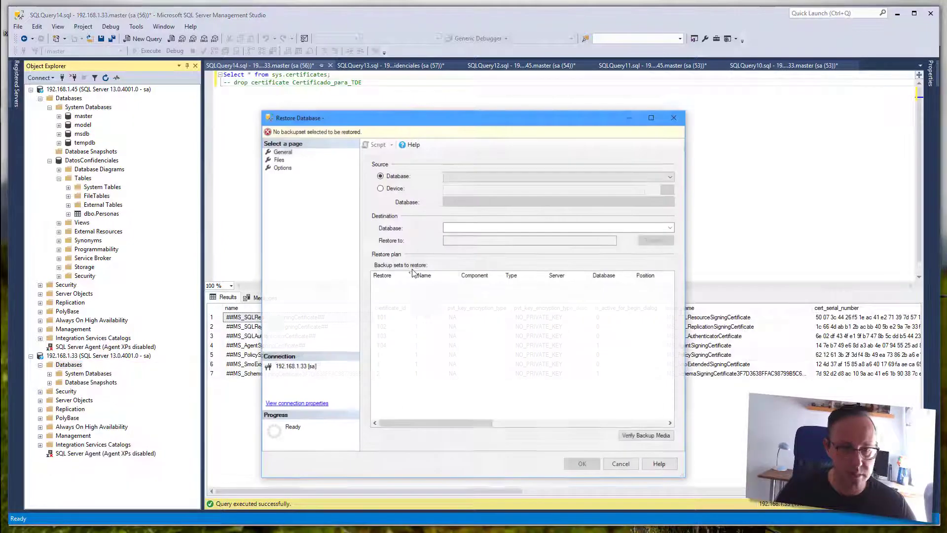
pyautogui.click(395, 189)
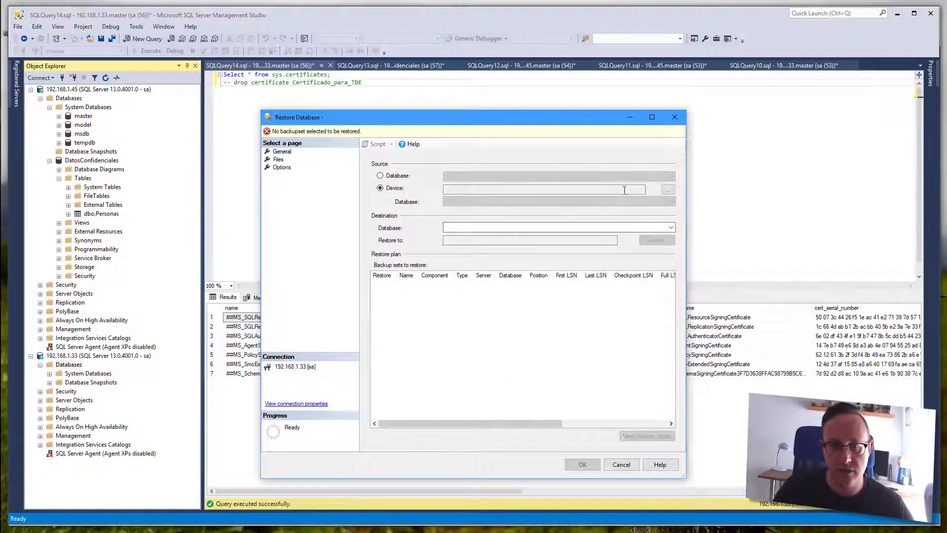
pyautogui.click(669, 189)
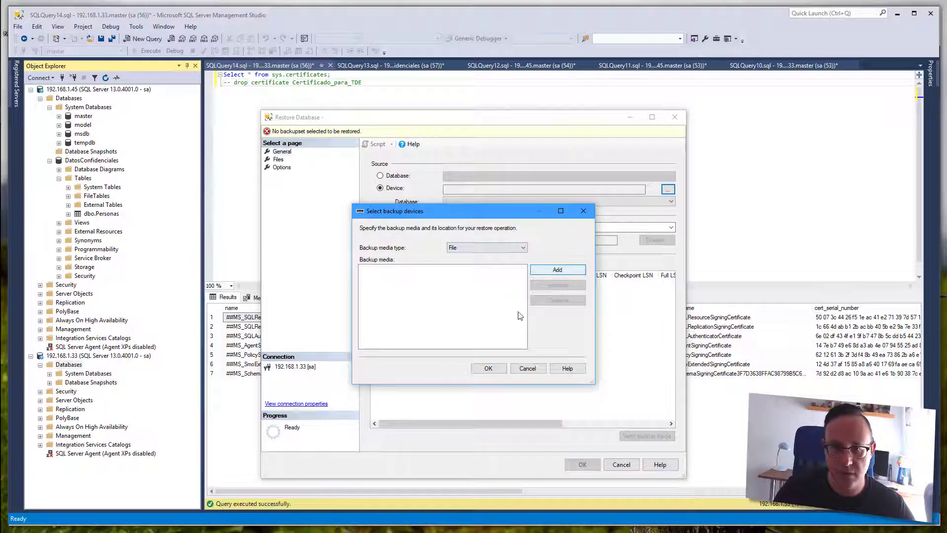
pyautogui.click(558, 270)
pyautogui.doubleClick(524, 218)
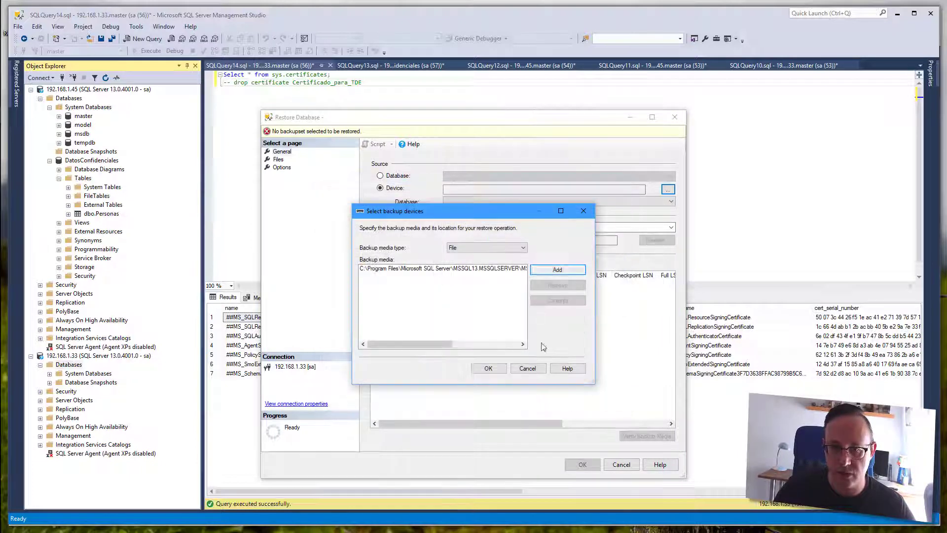
pyautogui.click(503, 369)
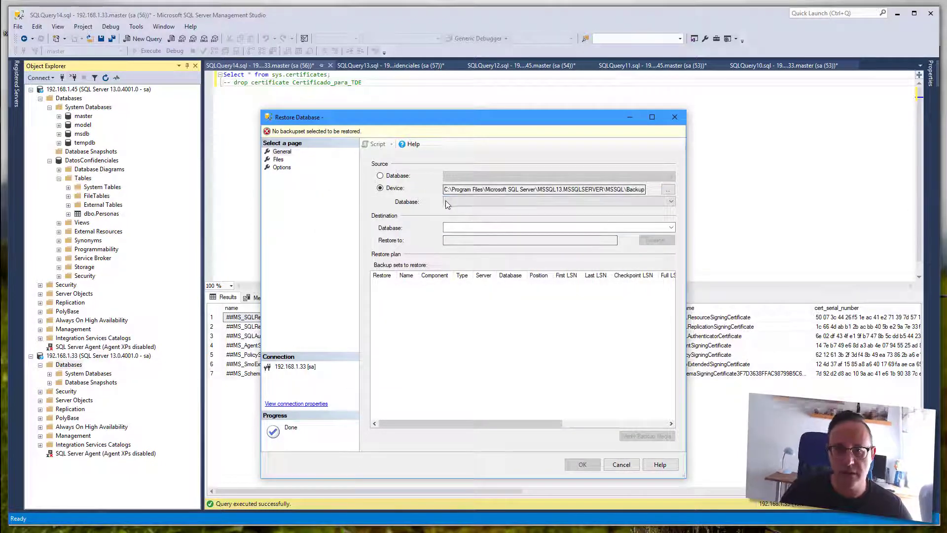
# - Check the source database list, which stays empty, and set the destination database
pyautogui.click(478, 204)
pyautogui.click(552, 204)
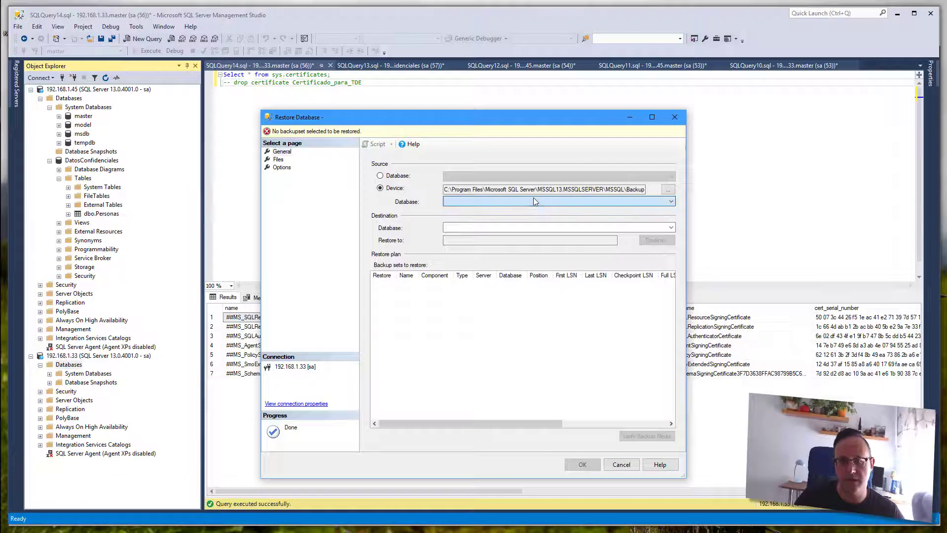
pyautogui.click(562, 206)
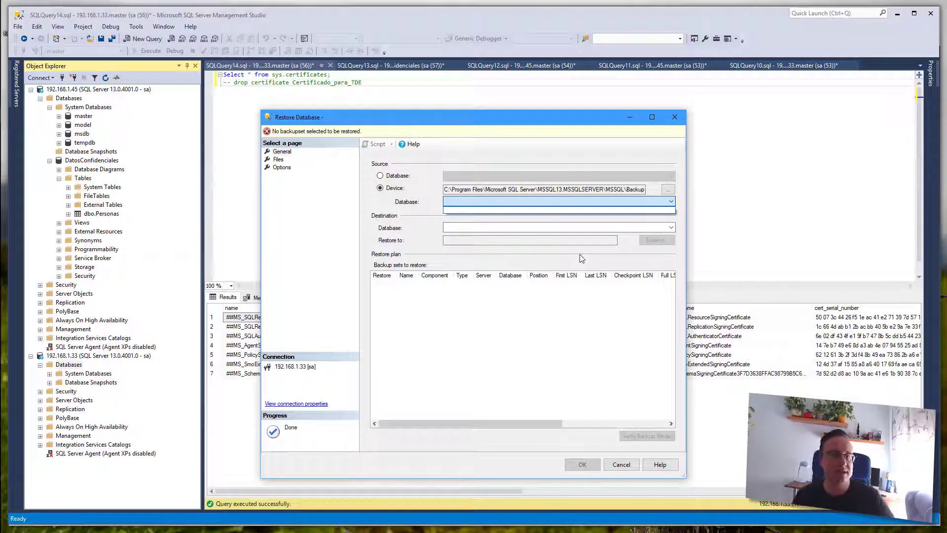
pyautogui.click(455, 241)
pyautogui.click(457, 229)
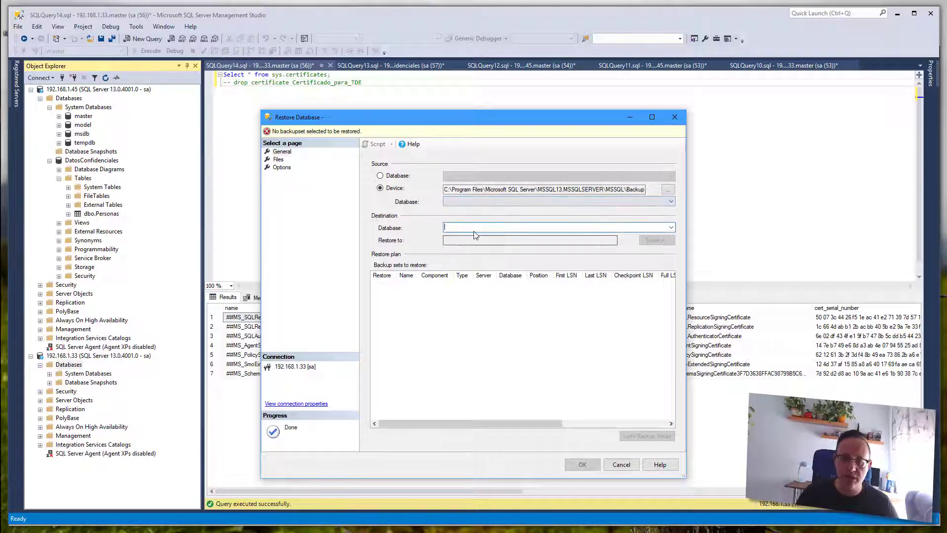